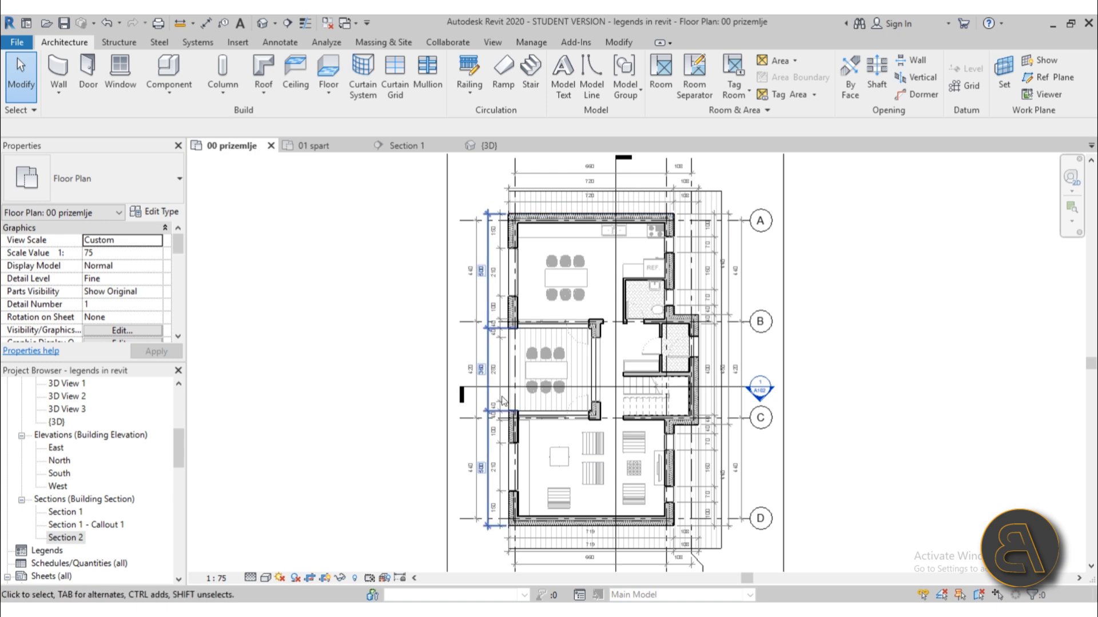
Step: Look over the 00 prizemlje and 01 spart floor plans, Section 1 and the 3D view of the house
middle_click_drag(578, 360, 575, 358)
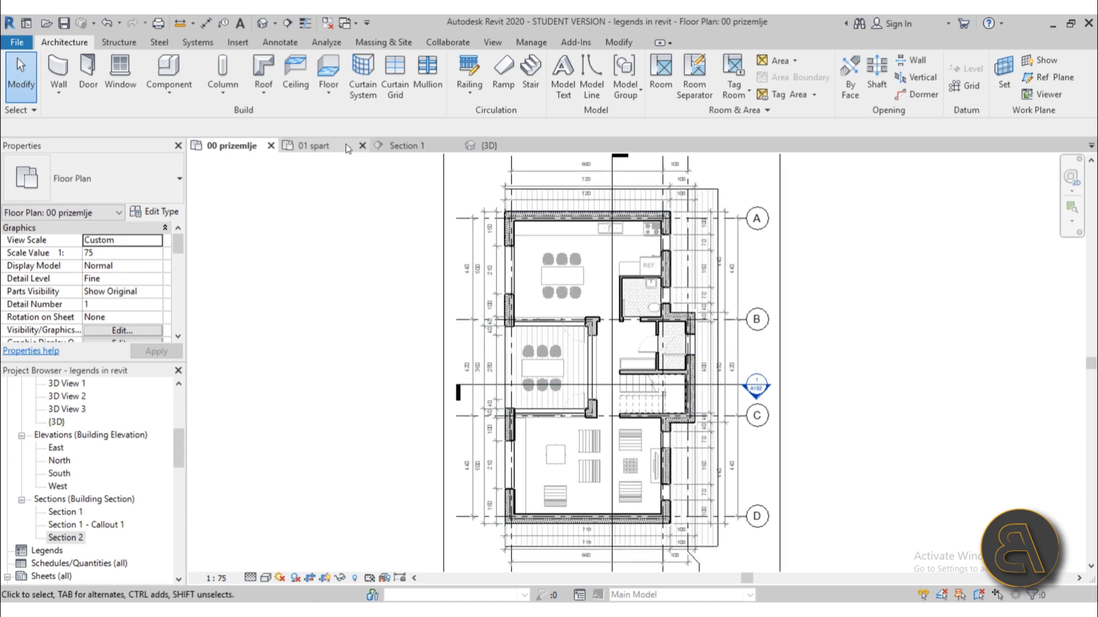
left_click(320, 147)
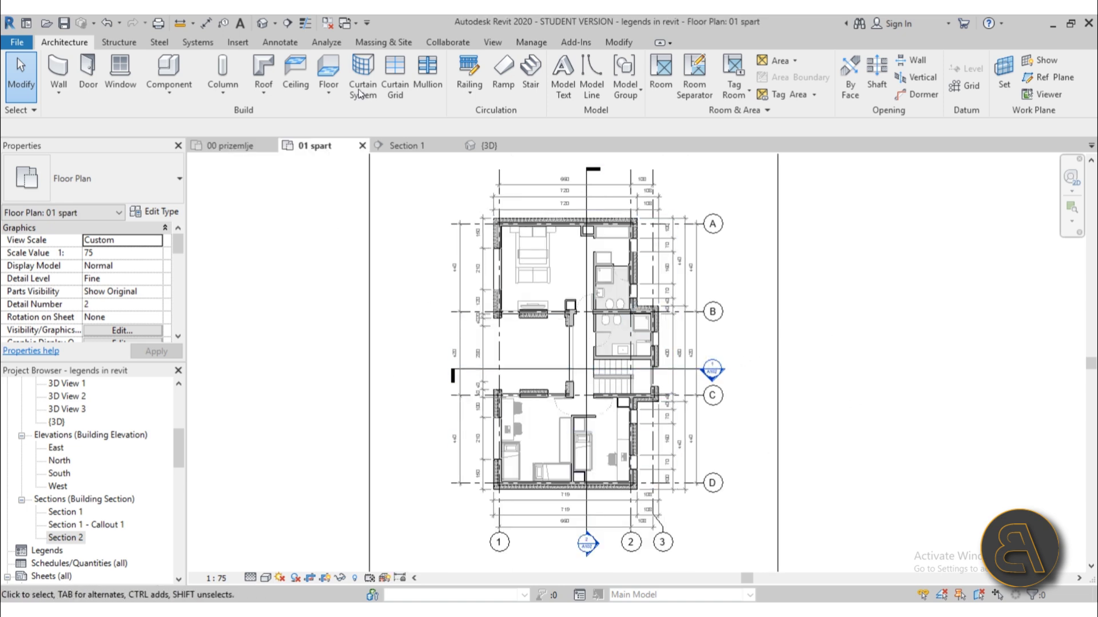
left_click(402, 147)
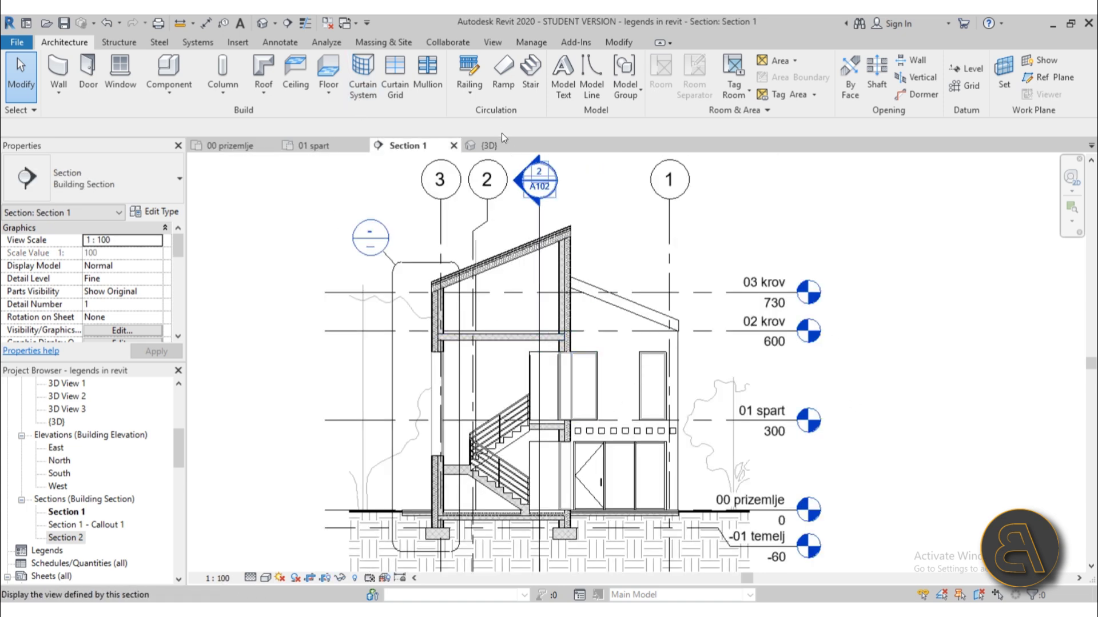
left_click(490, 146)
middle_click_drag(782, 404, 789, 343, "shift")
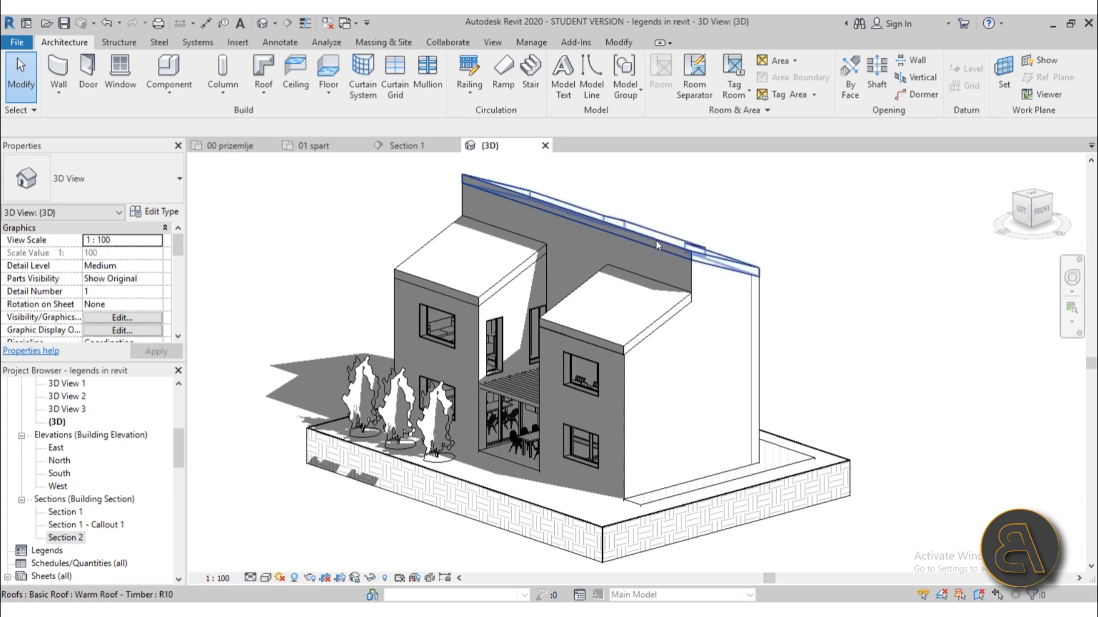
left_click(493, 45)
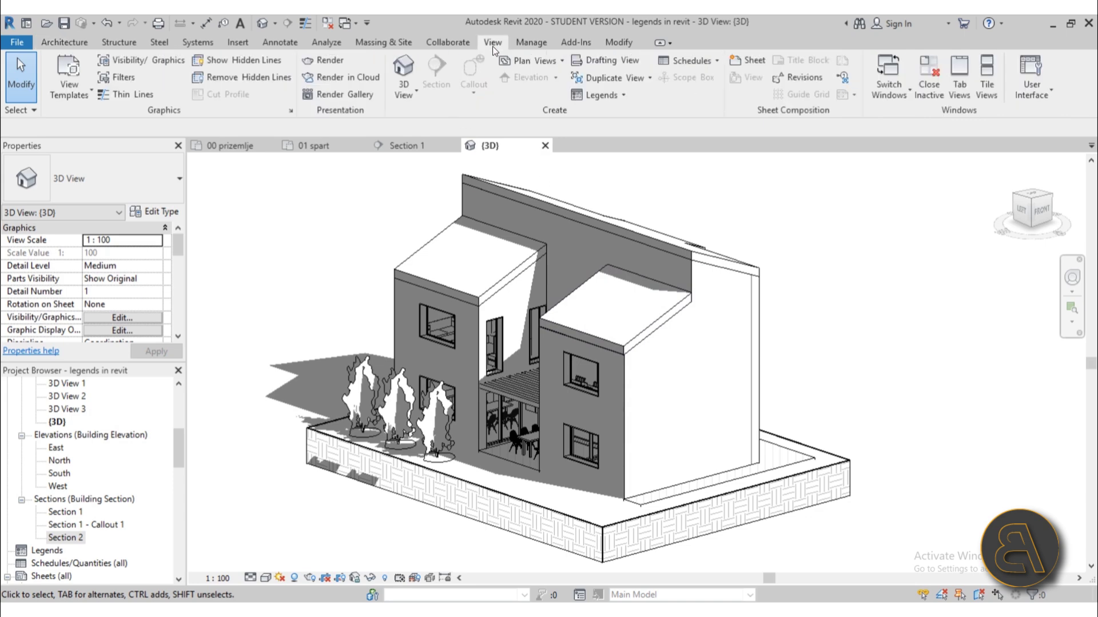
left_click(595, 97)
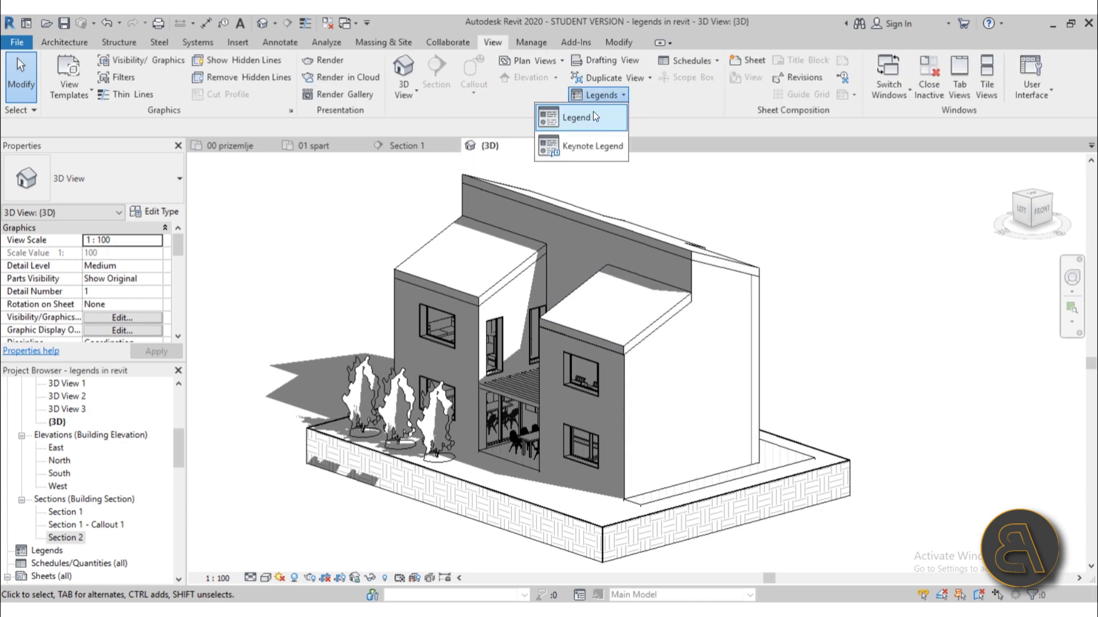
left_click(335, 245)
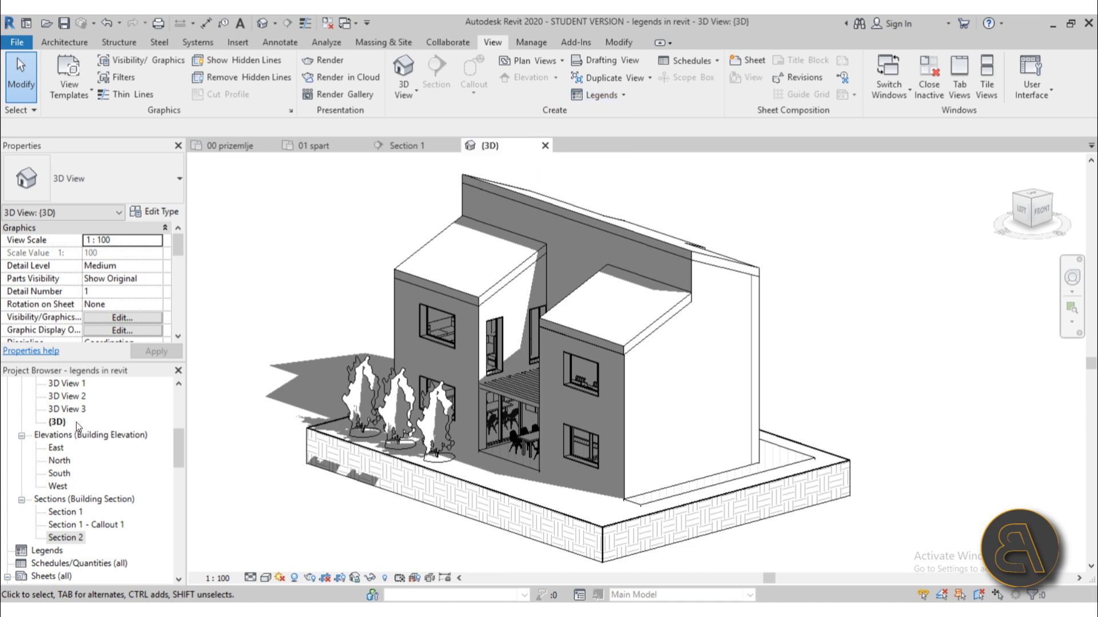
Step: Start a new legend view from the project's Legends group and name it Window Legend
scroll(82, 434, "down", 2)
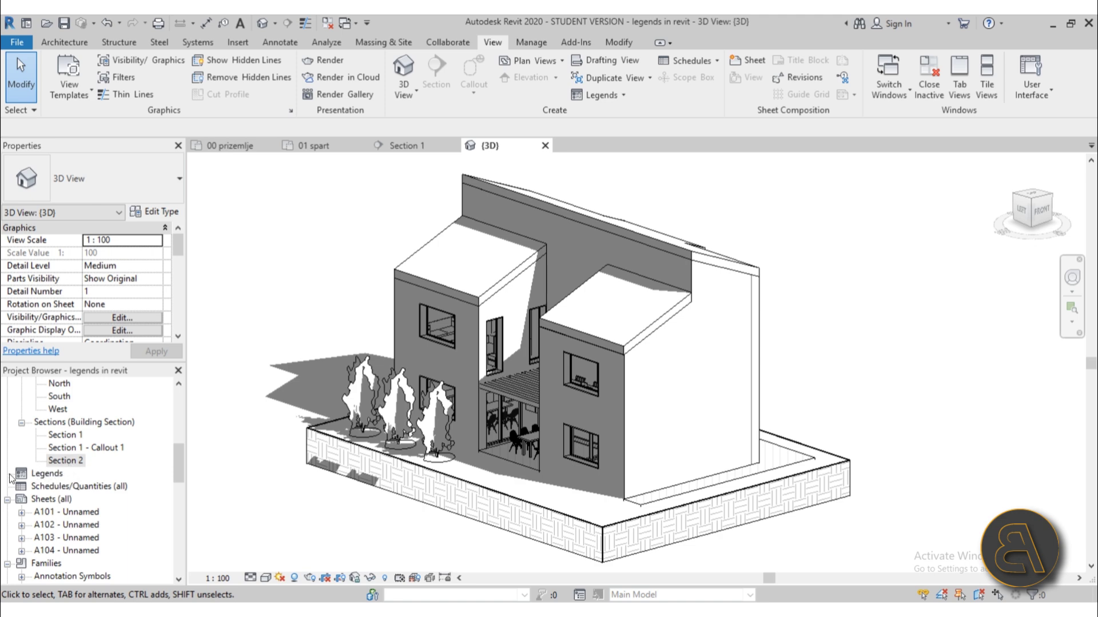
left_click(46, 475)
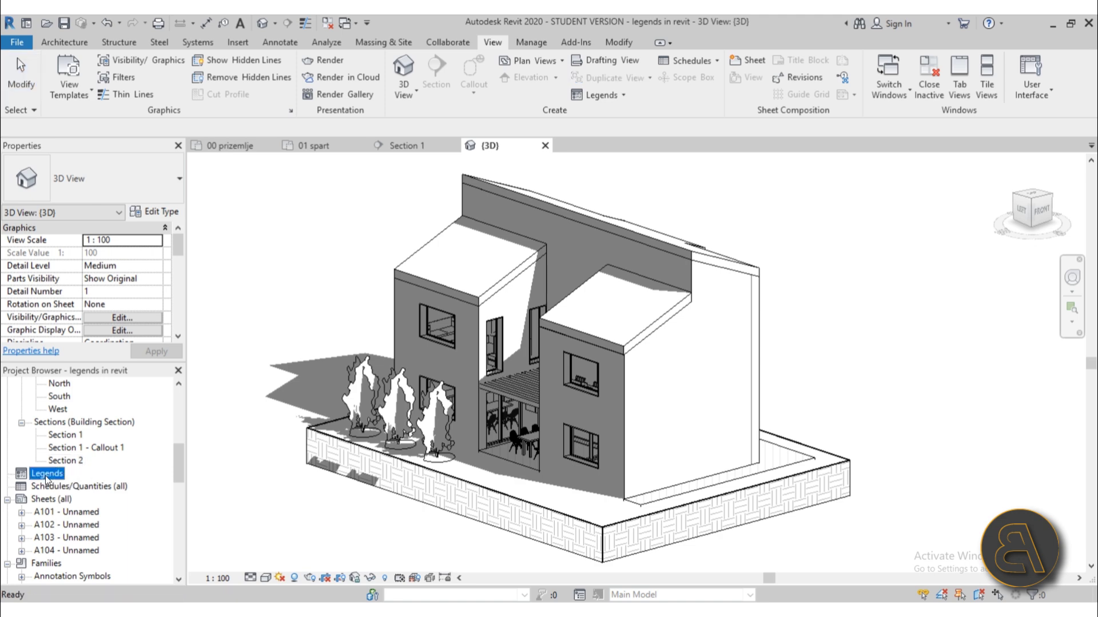
right_click(45, 476)
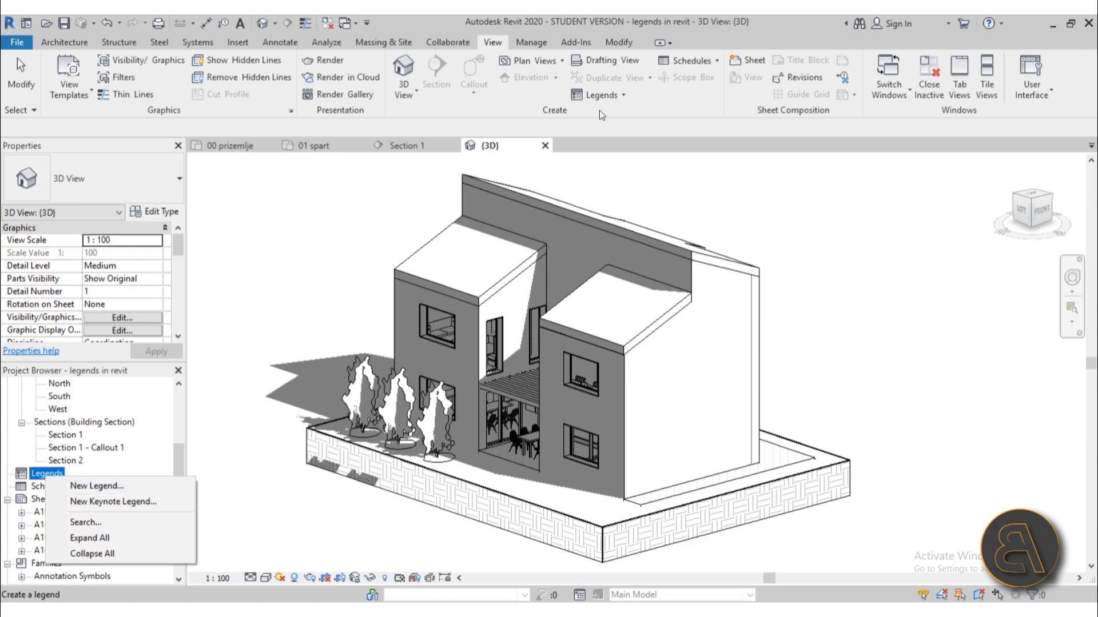
left_click(85, 488)
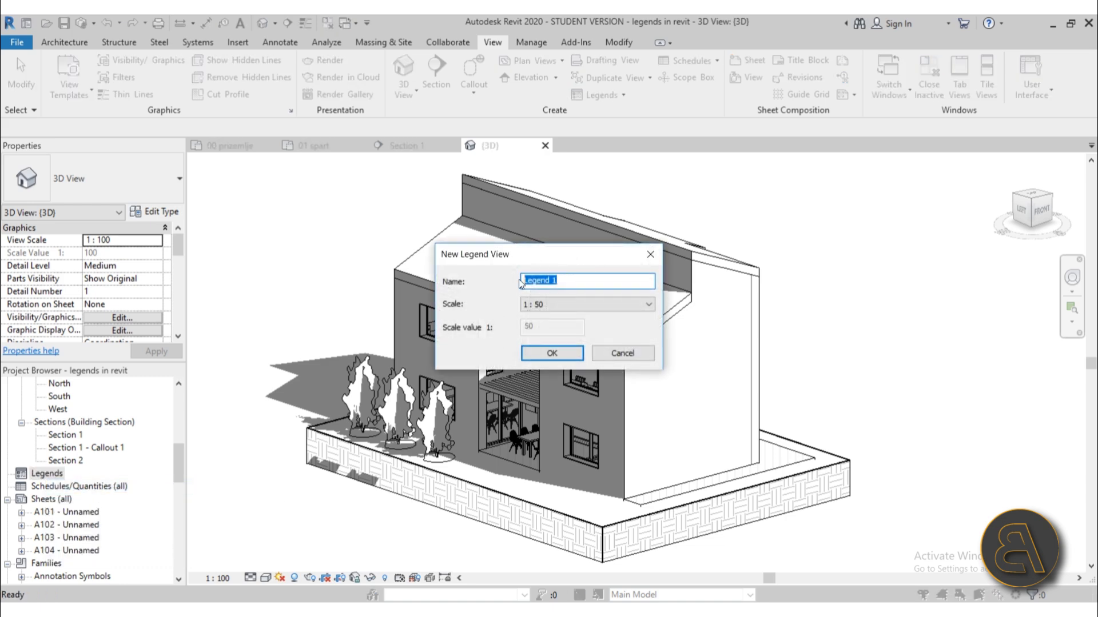
left_click(561, 280)
key("BackSpace")
key("BackSpace")
key("Home")
type("Window")
Step: Set the new legend's scale to 1 : 50 and create the view
left_click(570, 308)
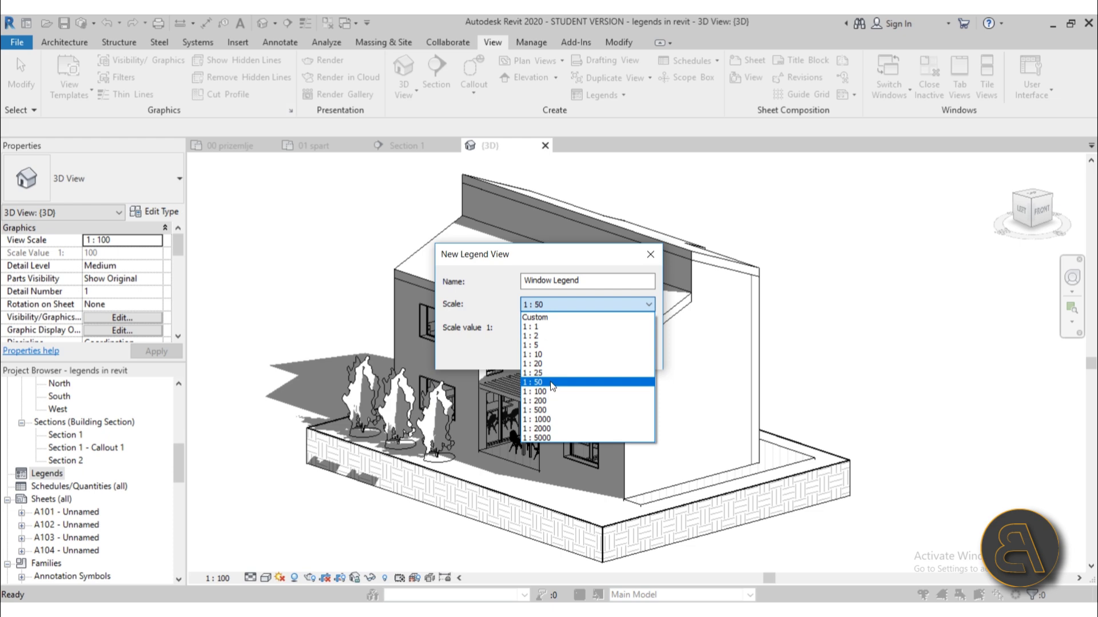
left_click(553, 383)
left_click(557, 308)
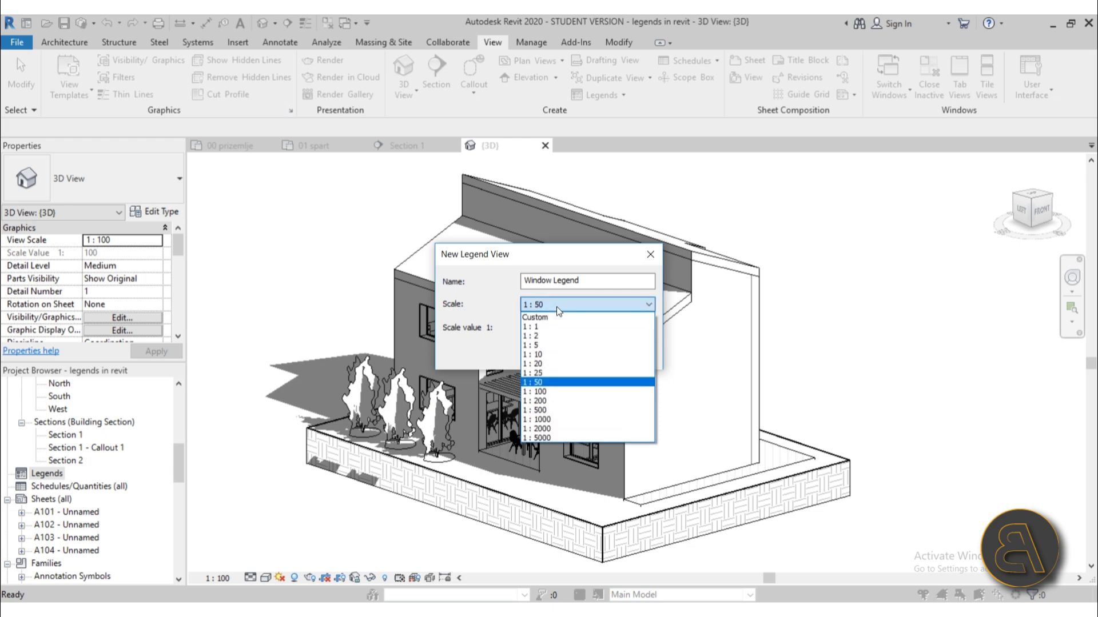
left_click(541, 378)
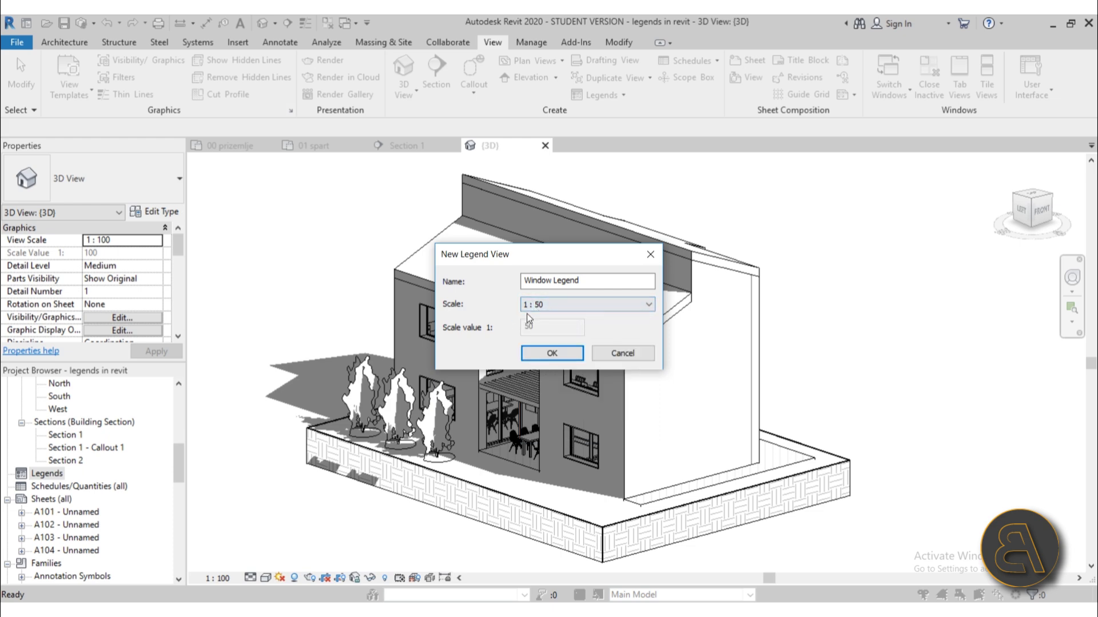
left_click(545, 354)
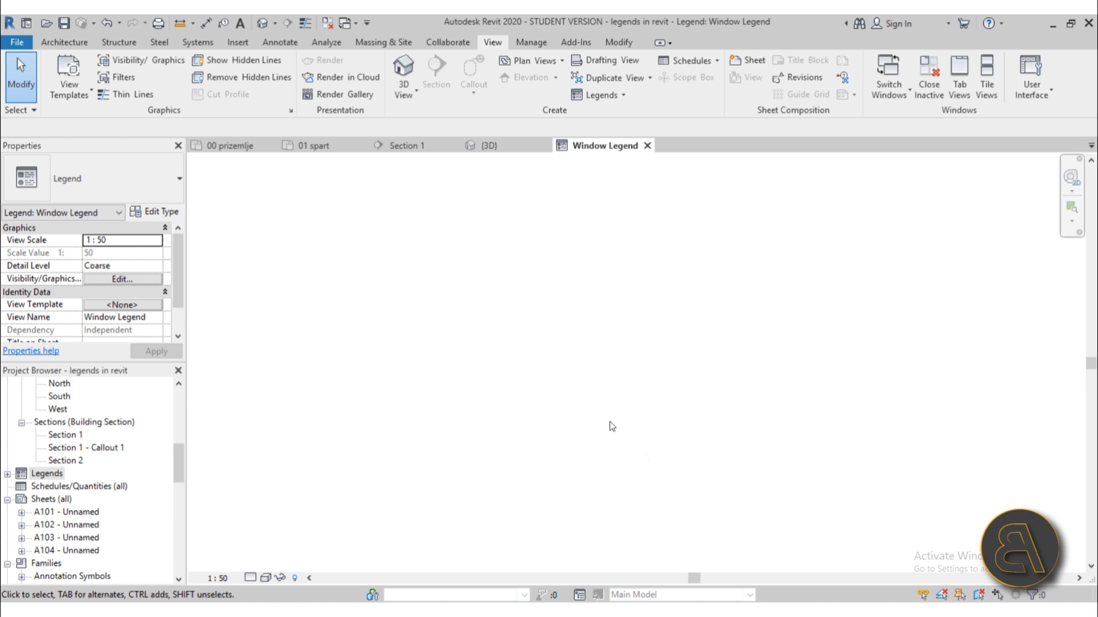
Step: Place one legend component near the middle of the empty Window Legend view and end the placement
left_click(86, 43)
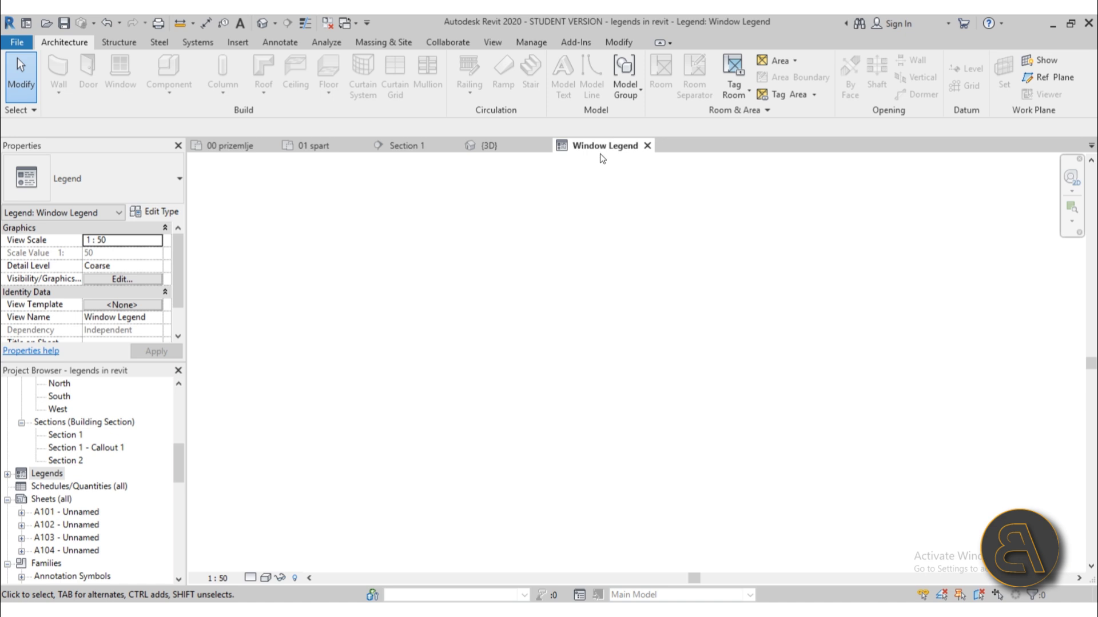
left_click(271, 46)
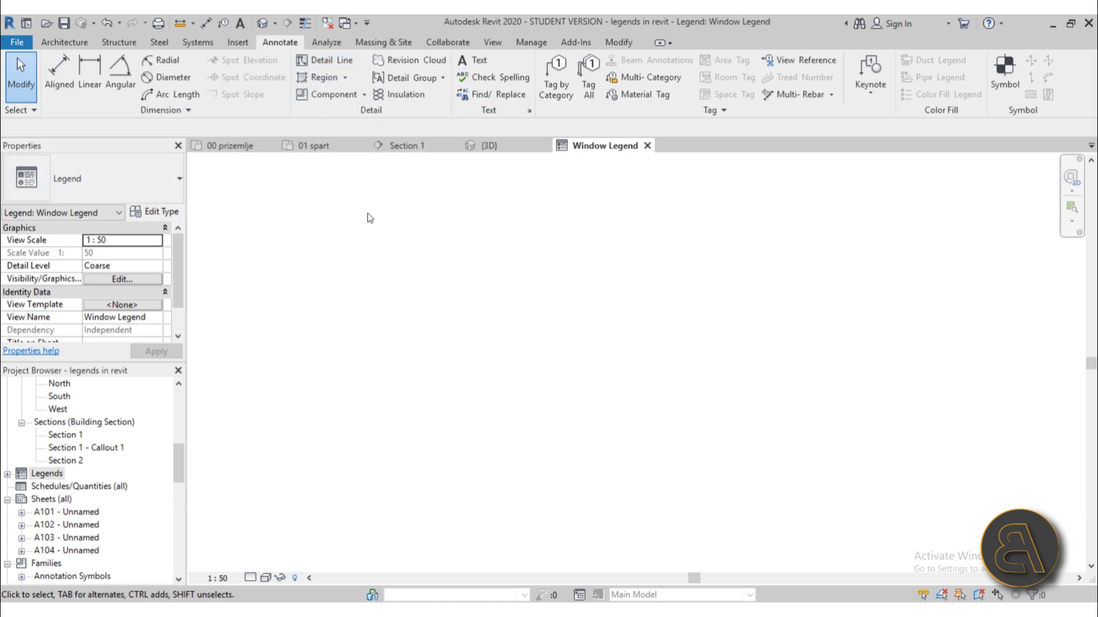
left_click(364, 98)
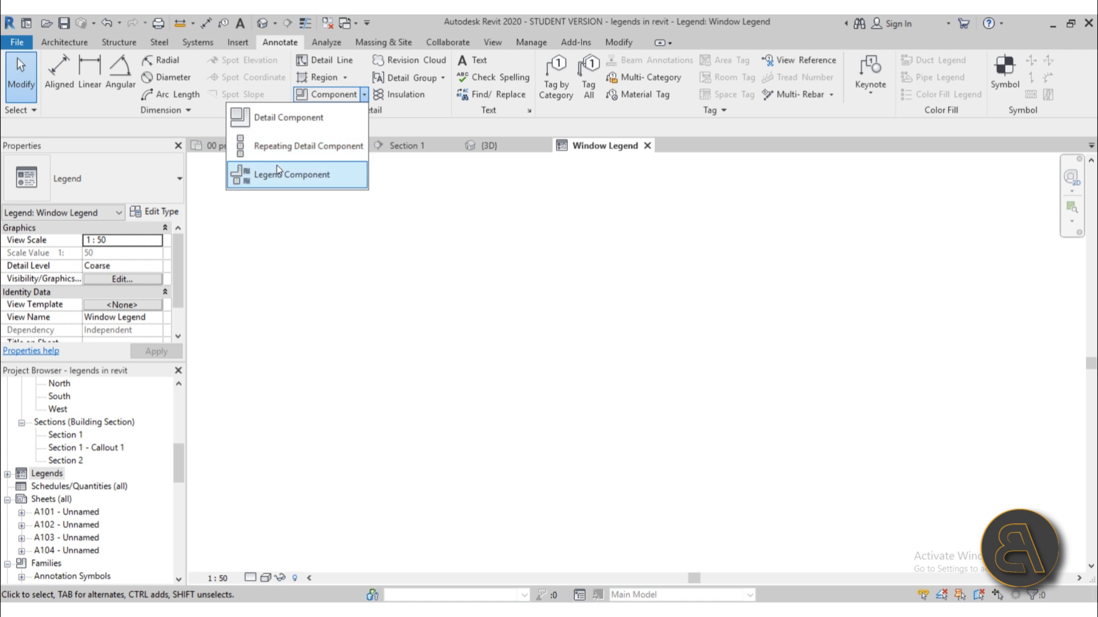
left_click(277, 184)
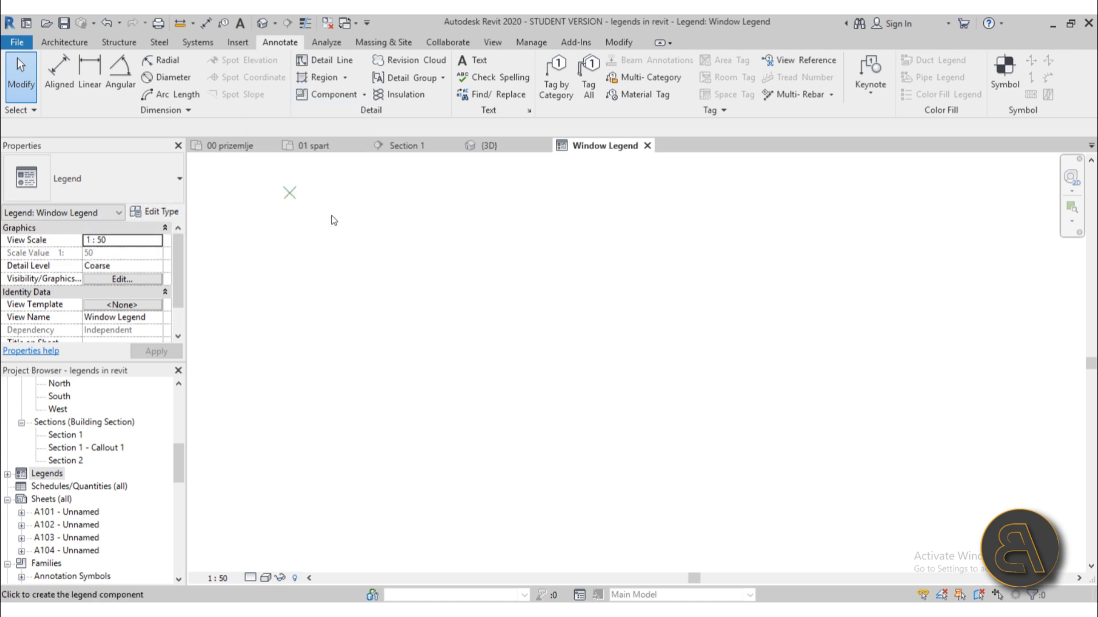
left_click(532, 344)
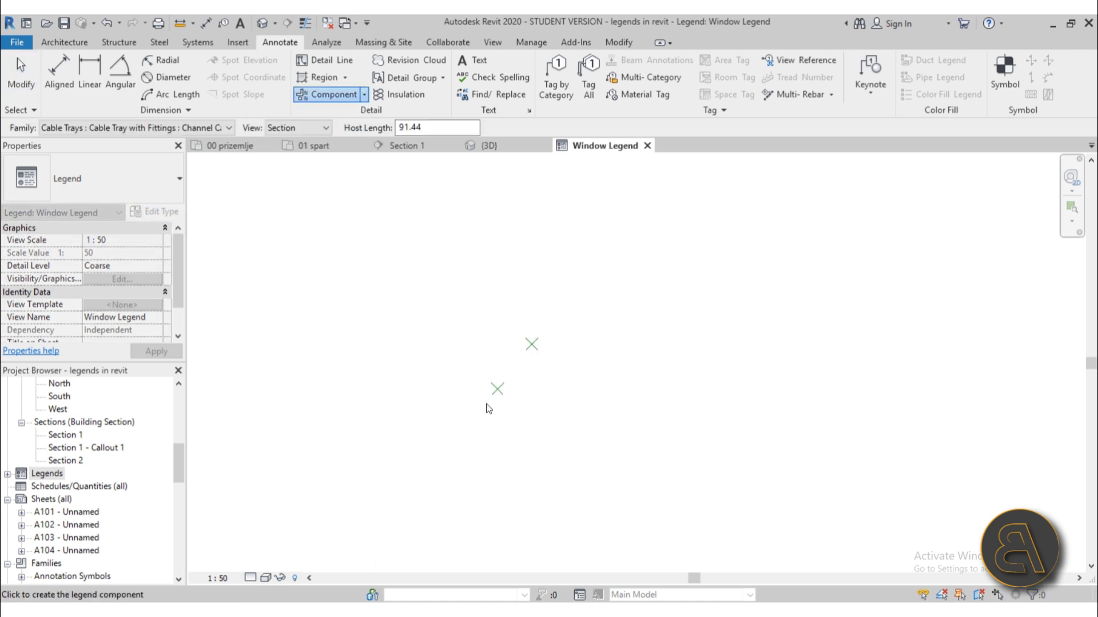
left_click(35, 85)
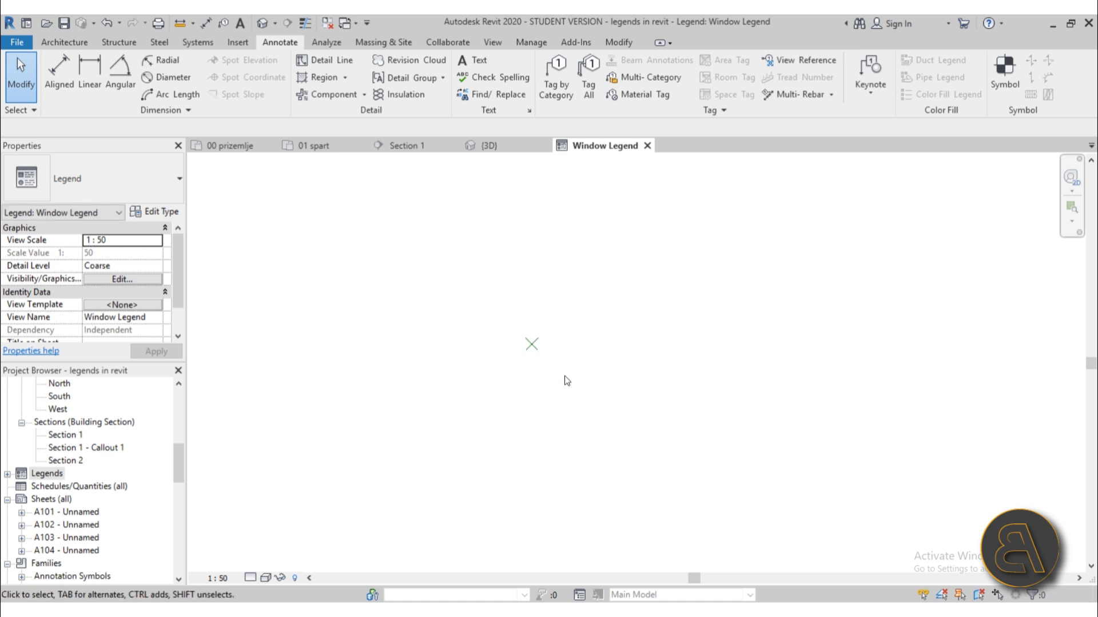
Step: Examine the families available for the placed legend component, down to the M_Fixed window types
left_click(538, 357)
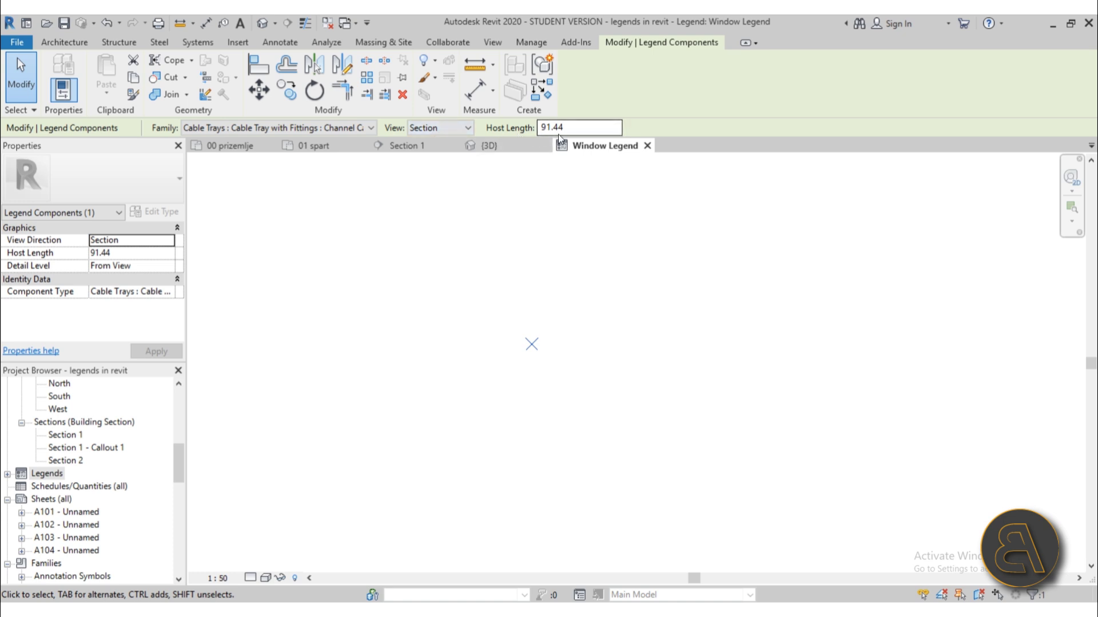
left_click(341, 130)
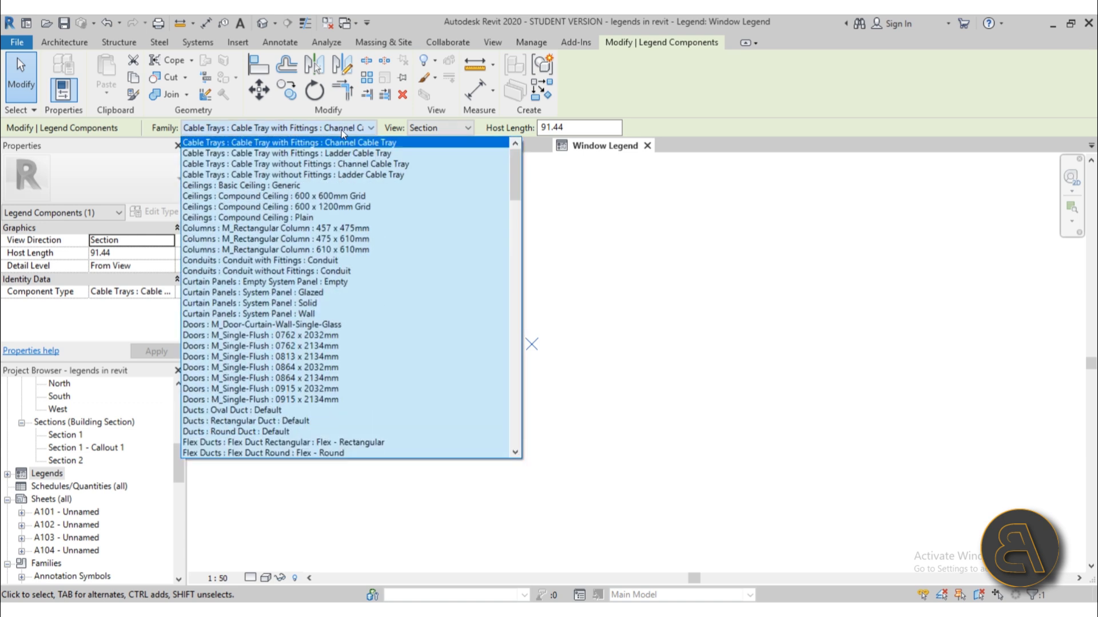
scroll(412, 227, "down", 4)
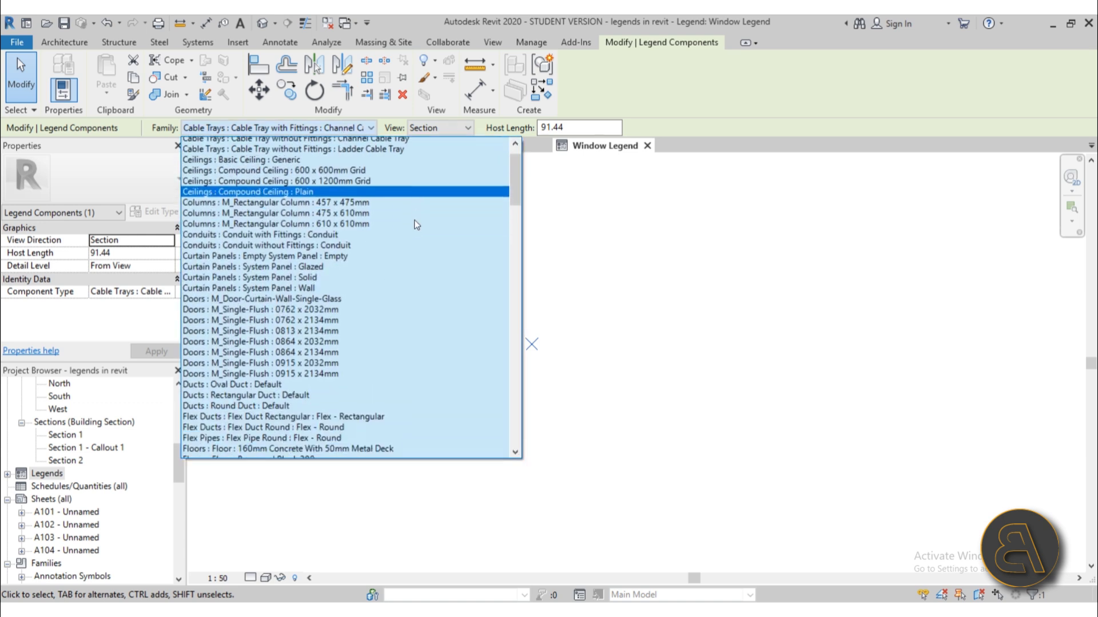
scroll(410, 226, "down", 13)
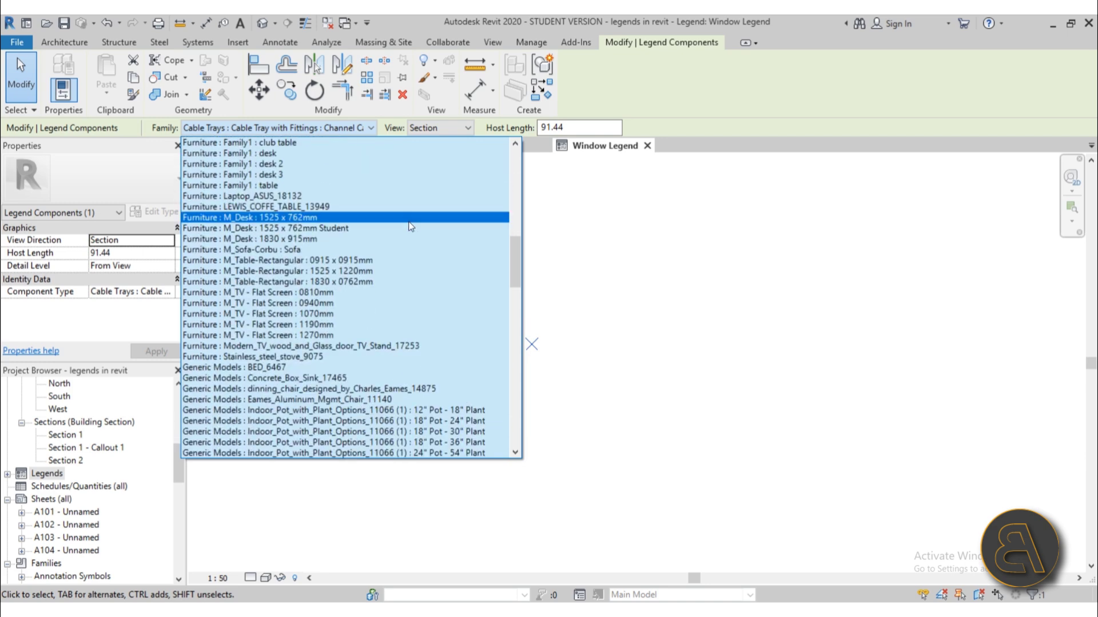
left_click_drag(512, 273, 514, 426)
scroll(403, 299, "down", 1)
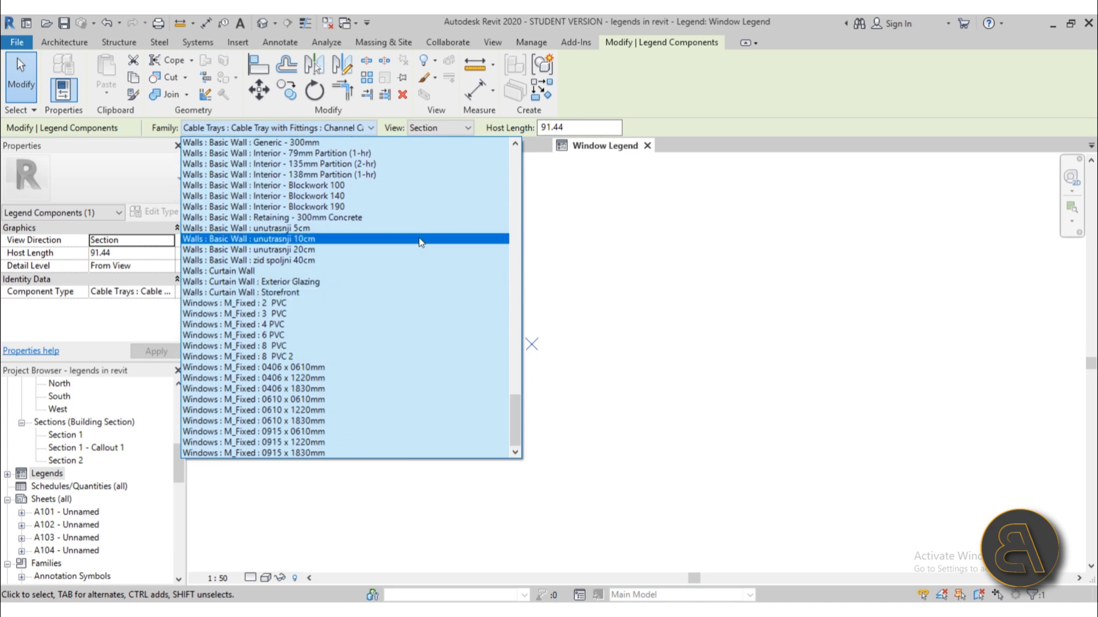
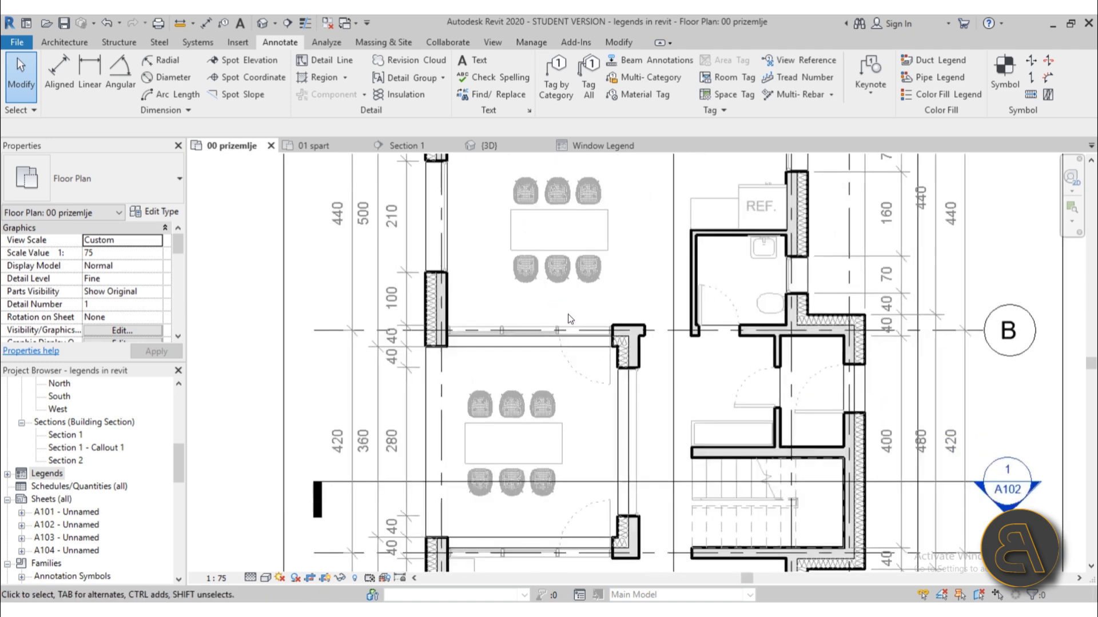
Step: Check the type of the window between the covered terrace and the hallway in the 00 prizemlje floor plan
left_click(629, 420)
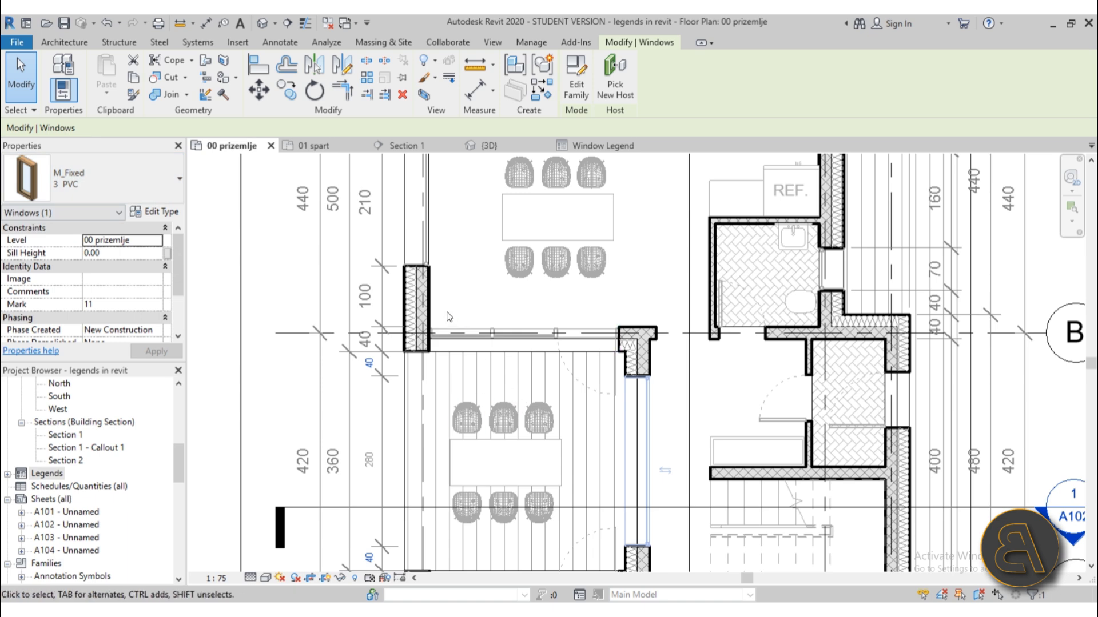
scroll(454, 319, "down", 5)
left_click(279, 42)
key("Escape")
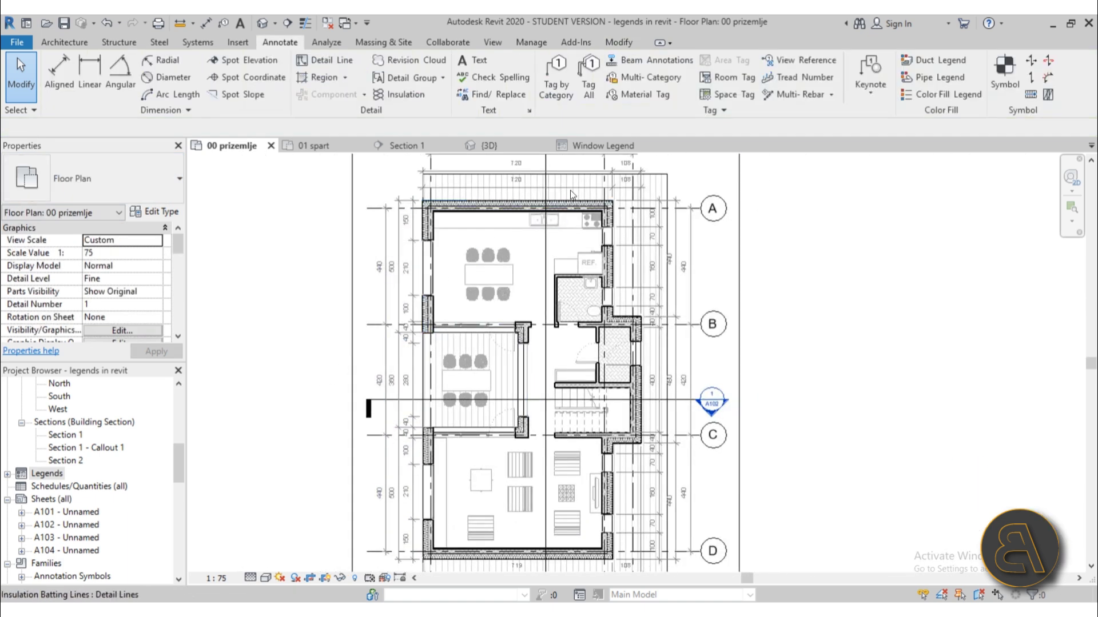
Step: Change the legend component in the Window Legend view to the family type Windows : M_Fixed : 3 PVC
left_click(578, 147)
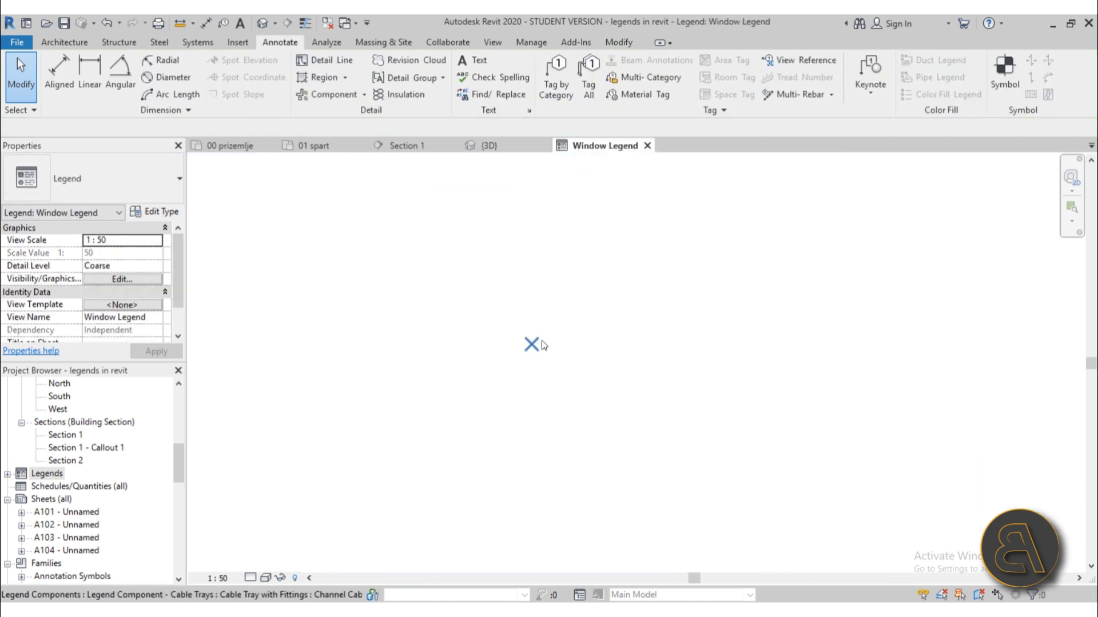
left_click(320, 129)
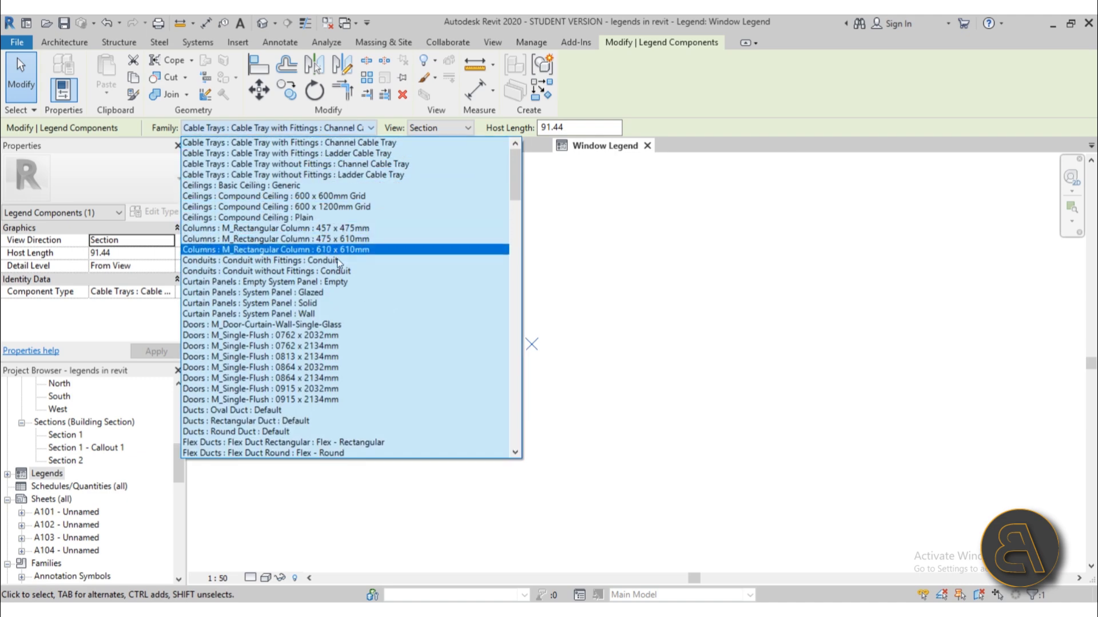
scroll(349, 342, "down", 8)
scroll(349, 342, "down", 5)
left_click_drag(517, 242, 503, 432)
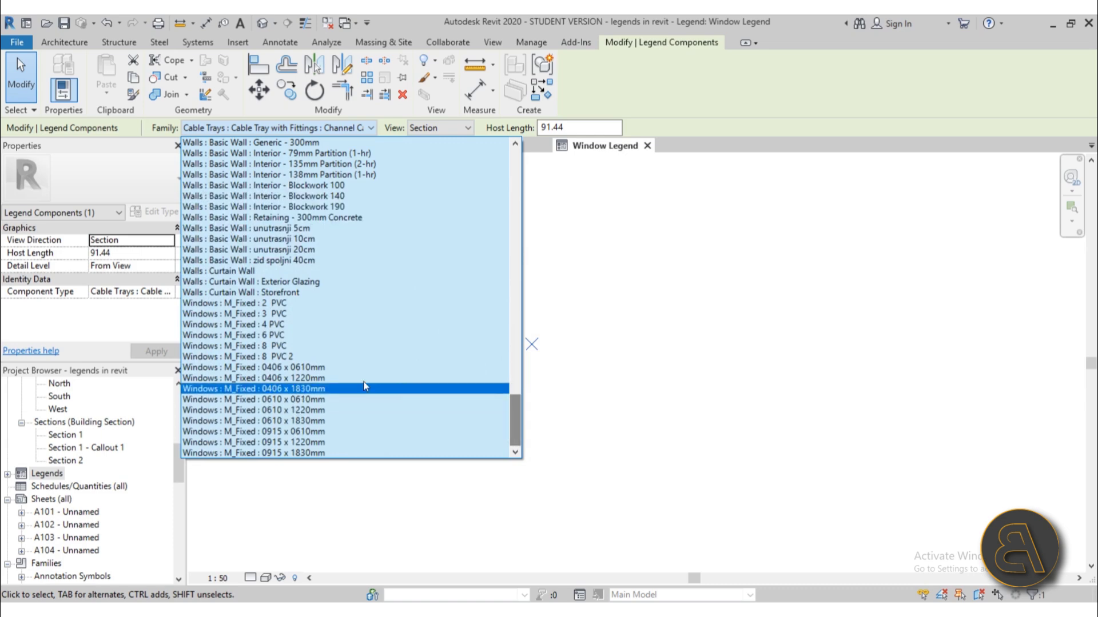
left_click(272, 314)
left_click(552, 378)
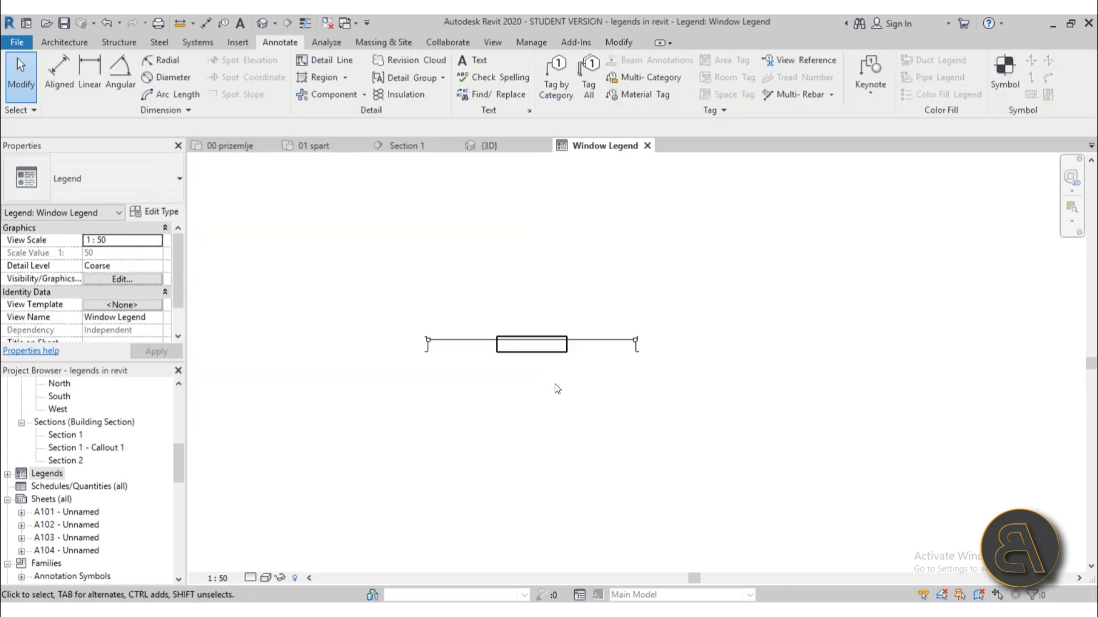
Step: Try the Elevation : Front view direction on the window legend component and set it back to Floor Plan
left_click(545, 347)
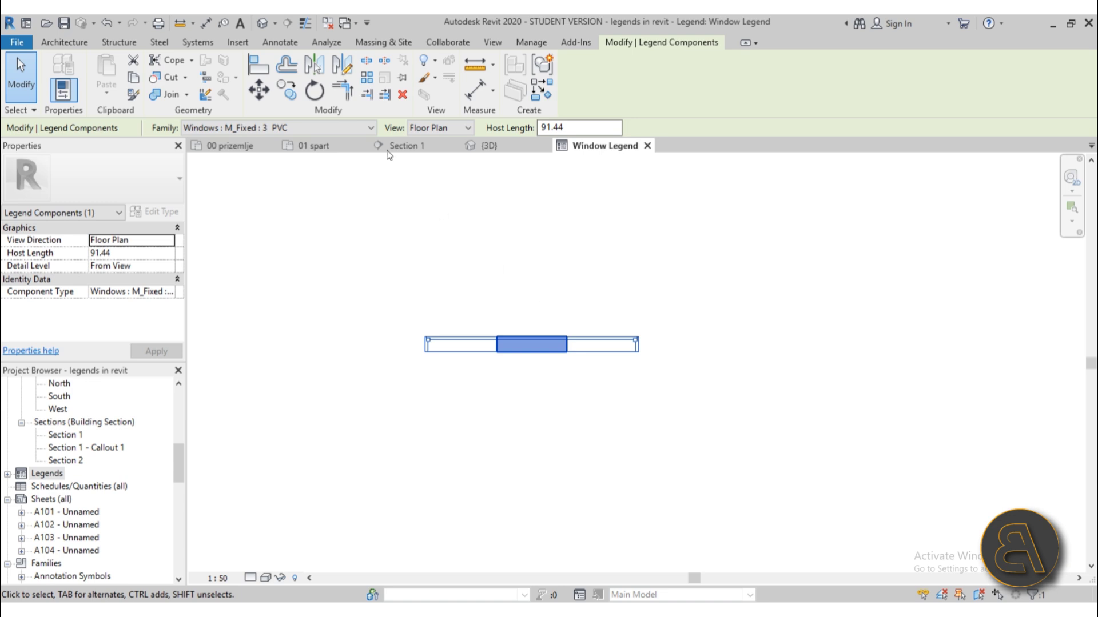
left_click(427, 128)
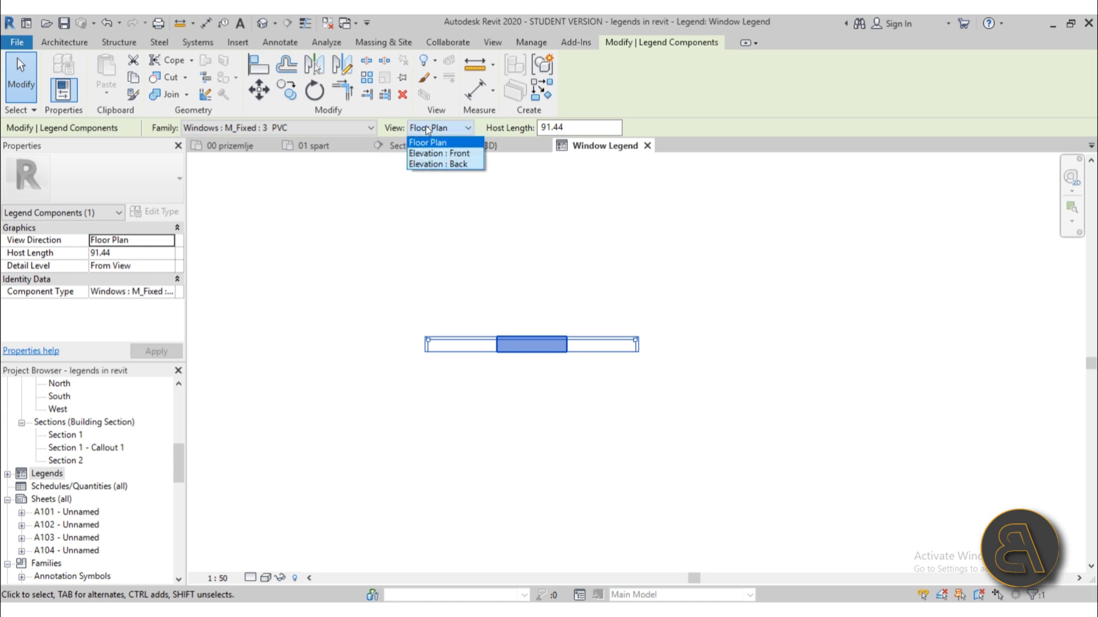
left_click(451, 156)
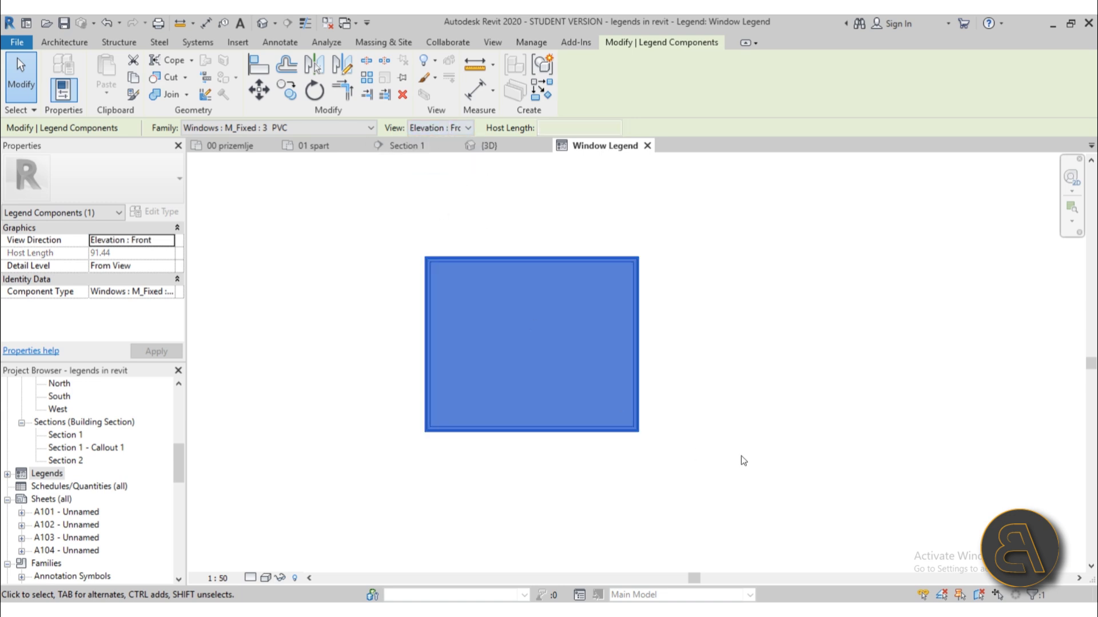
left_click(440, 225)
left_click(454, 258)
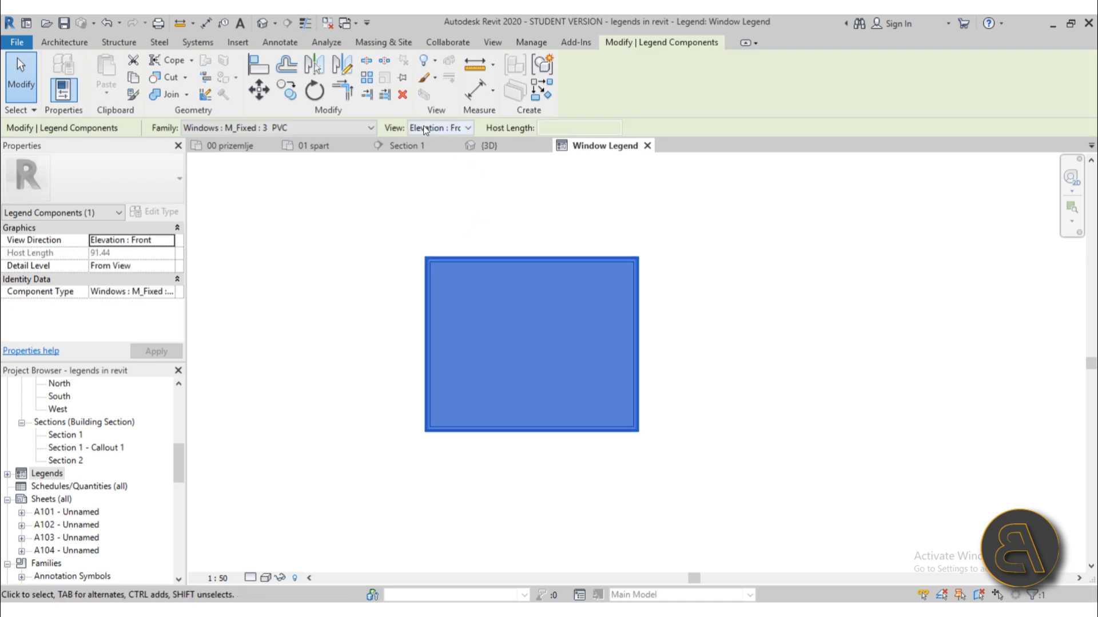
left_click(472, 241)
left_click(475, 265)
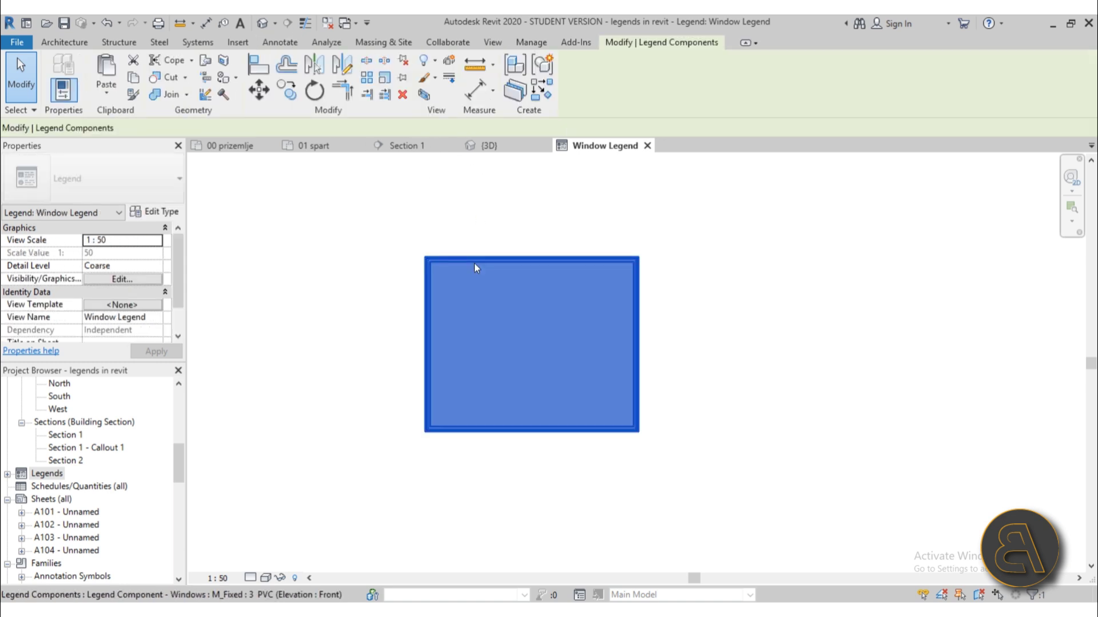
left_click(433, 142)
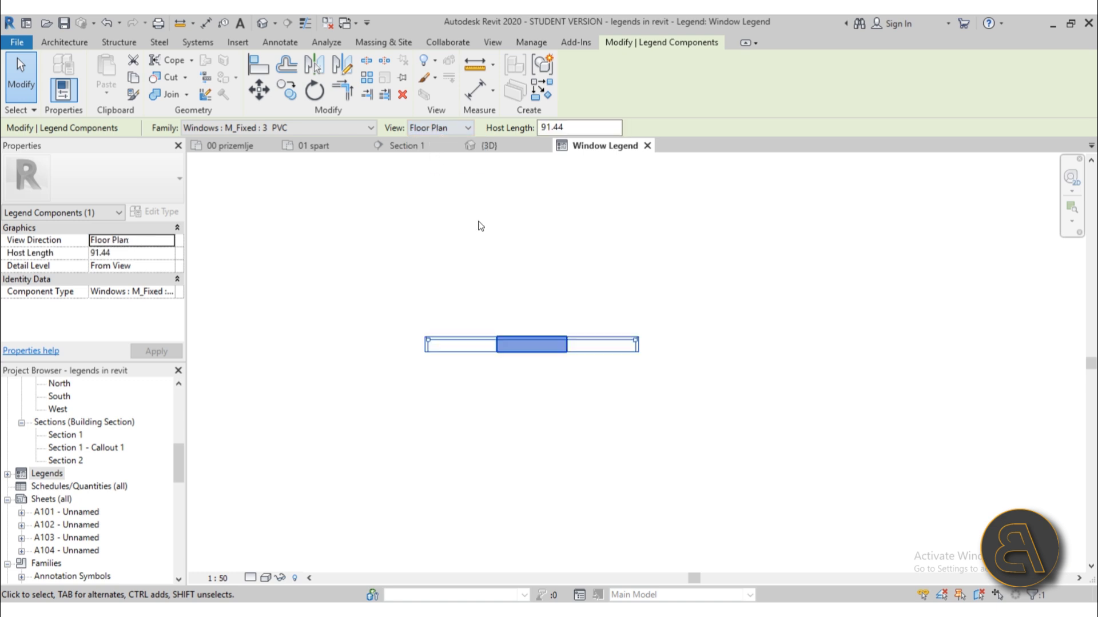
left_click(511, 245)
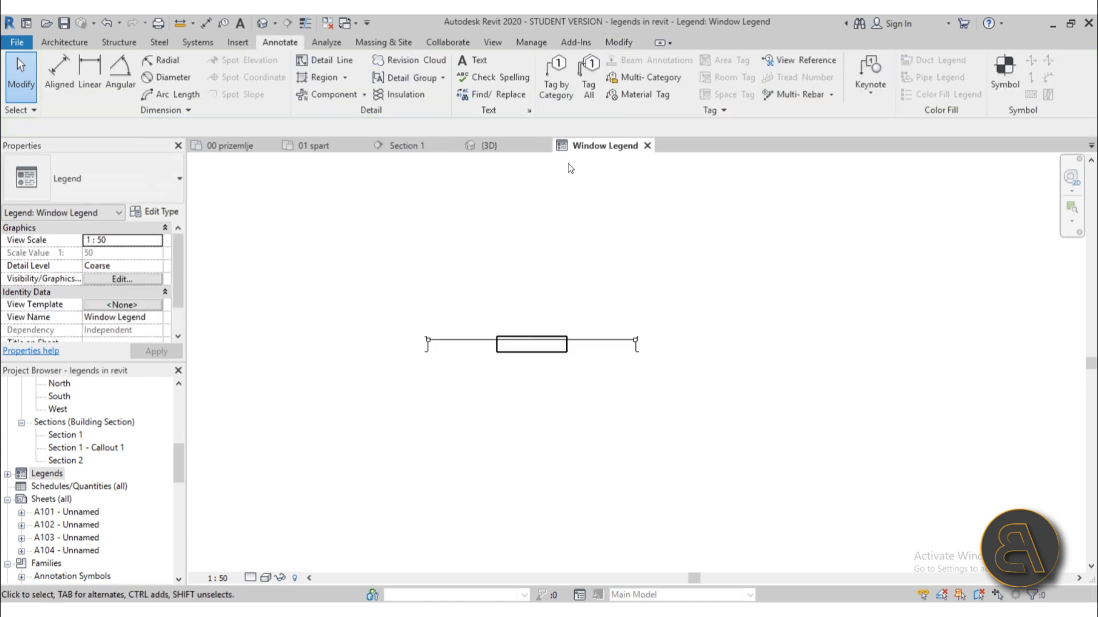
Step: Try to measure the width of the window legend component in its plan representation
left_click(505, 354)
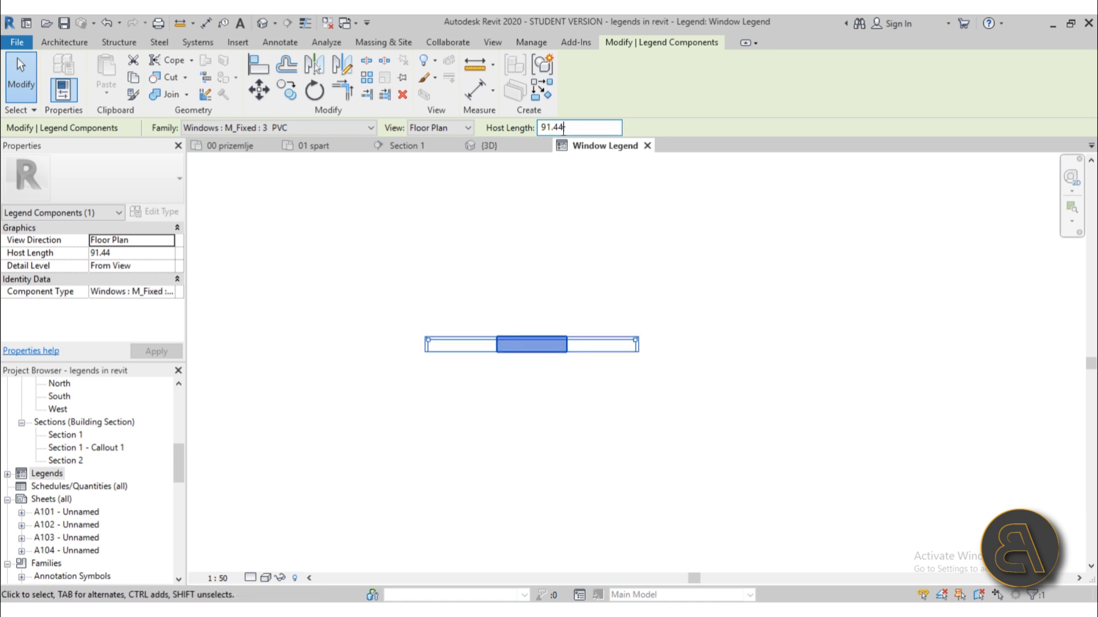
scroll(486, 347, "up", 5)
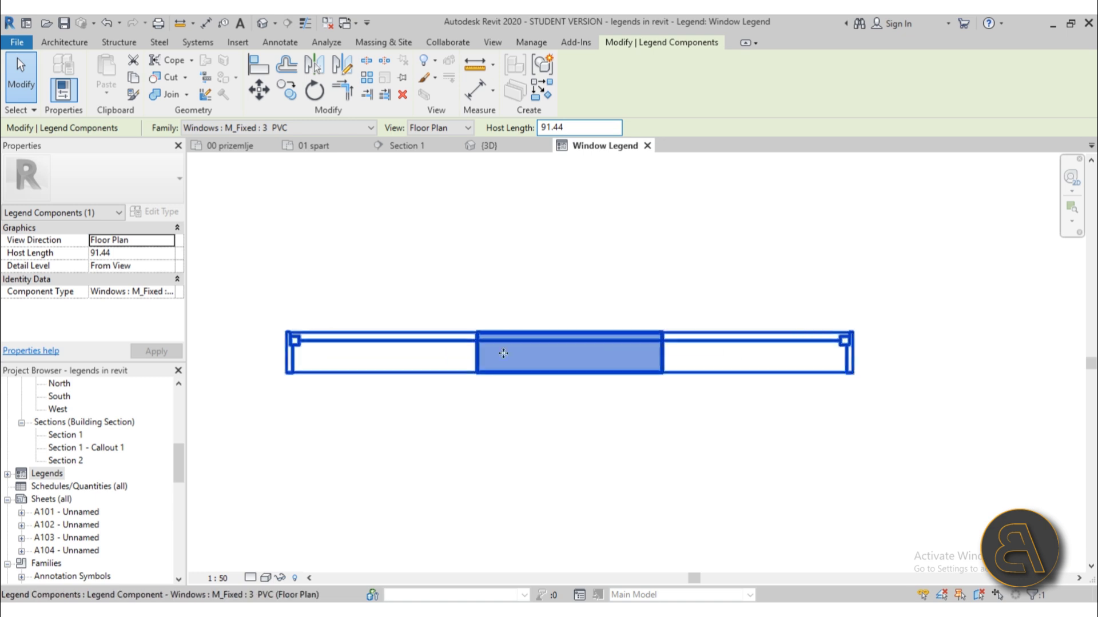
scroll(753, 336, "down", 2)
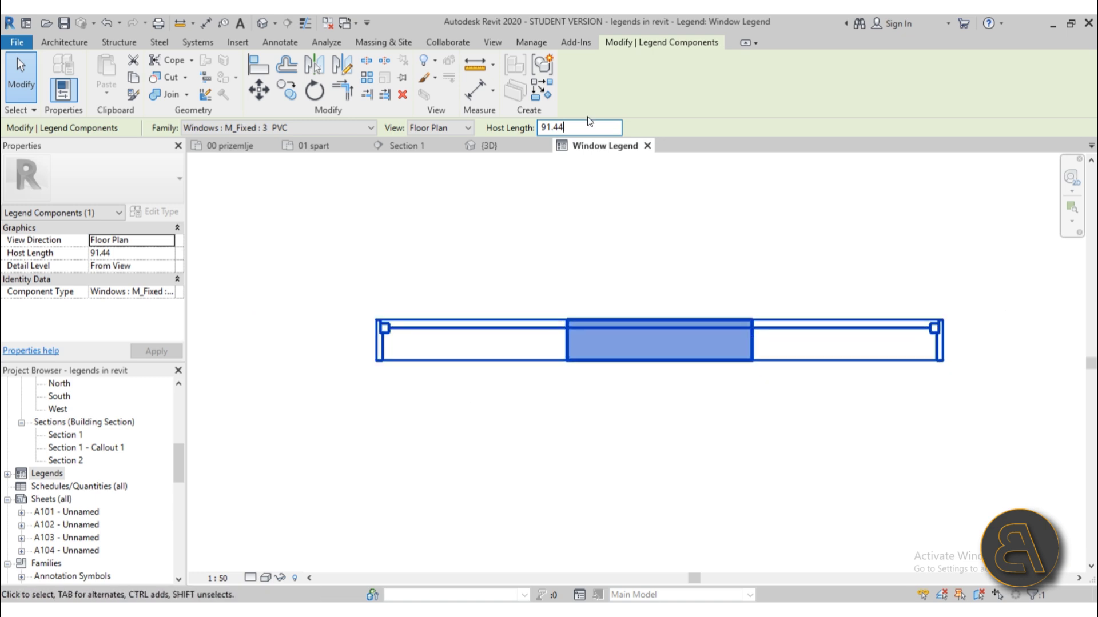
left_click(184, 25)
left_click(382, 346)
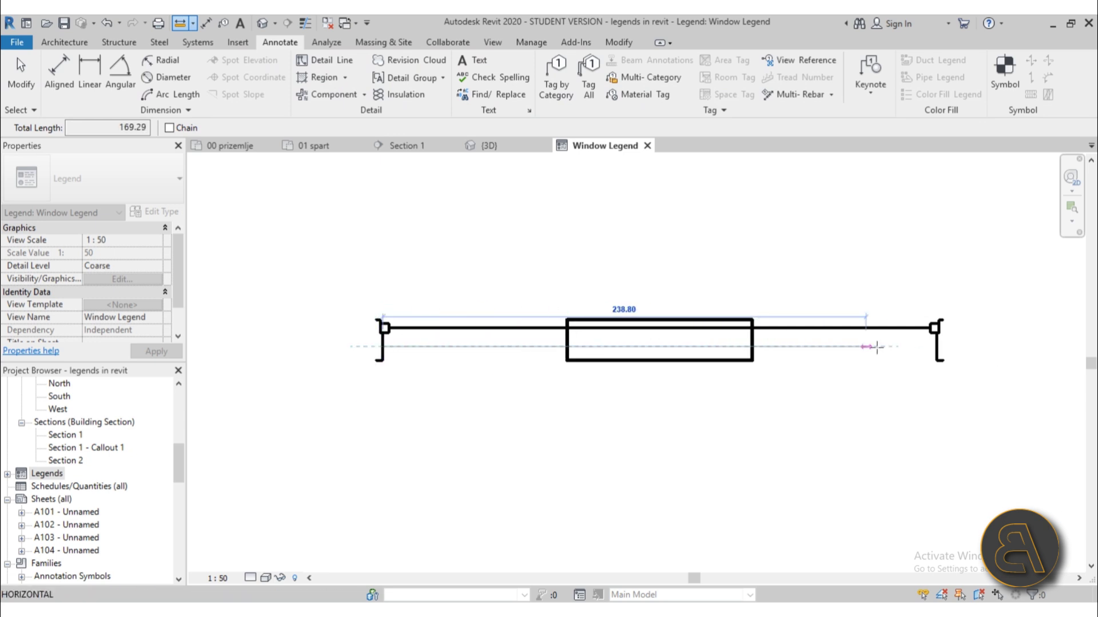
key("Escape")
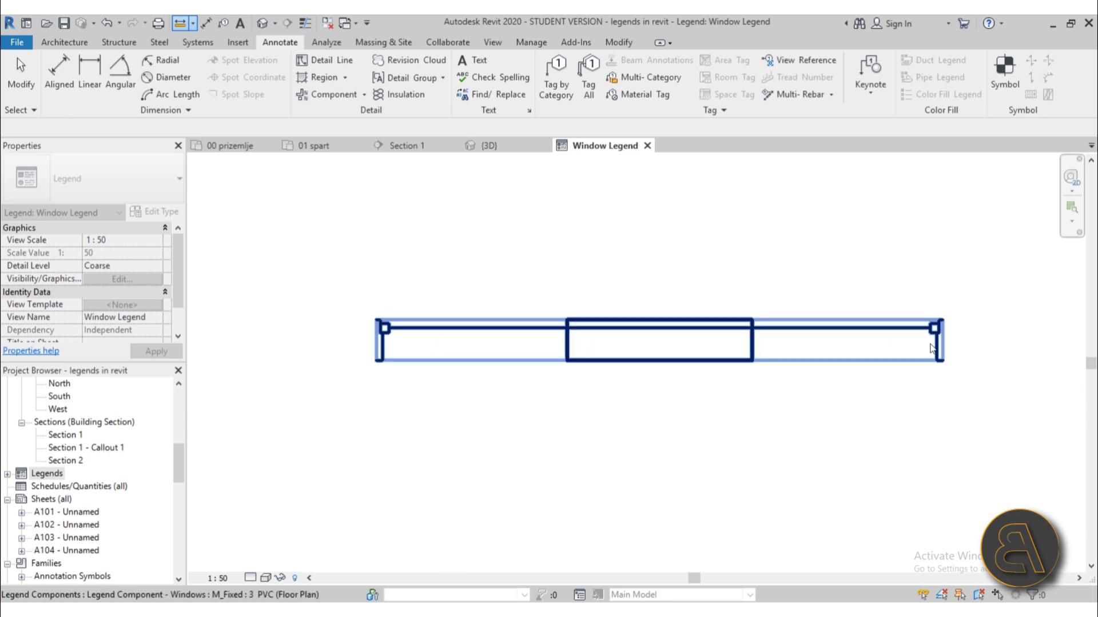
key("Escape")
Step: Set the host length of the M_Fixed : 3 PVC legend component to 300
left_click(627, 355)
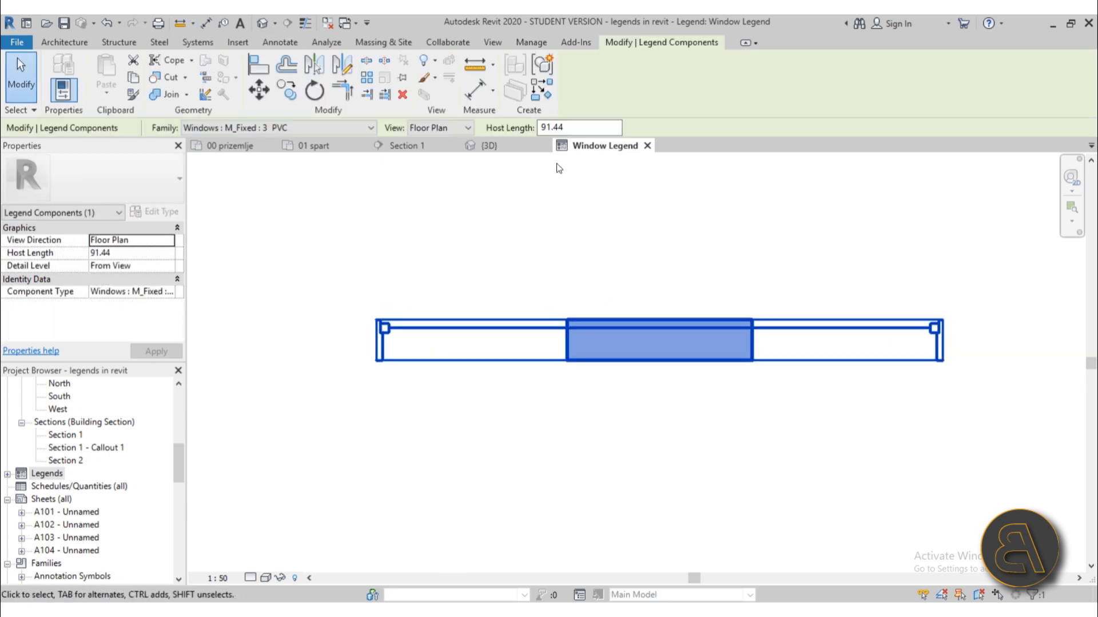
type("300")
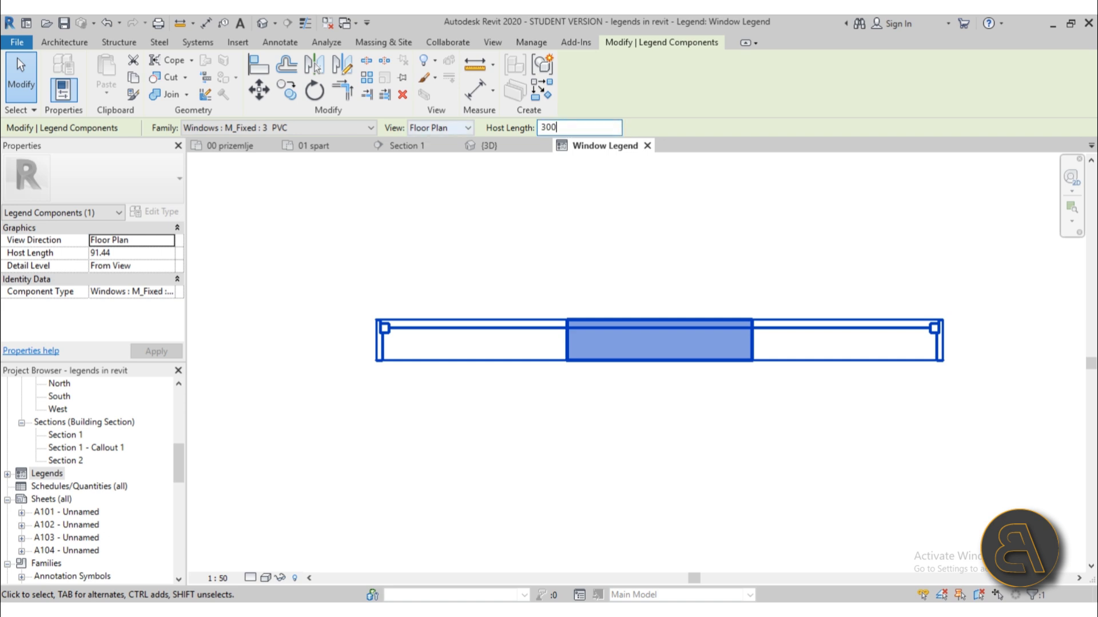
key("Return")
left_click(595, 234)
scroll(591, 240, "down", 2)
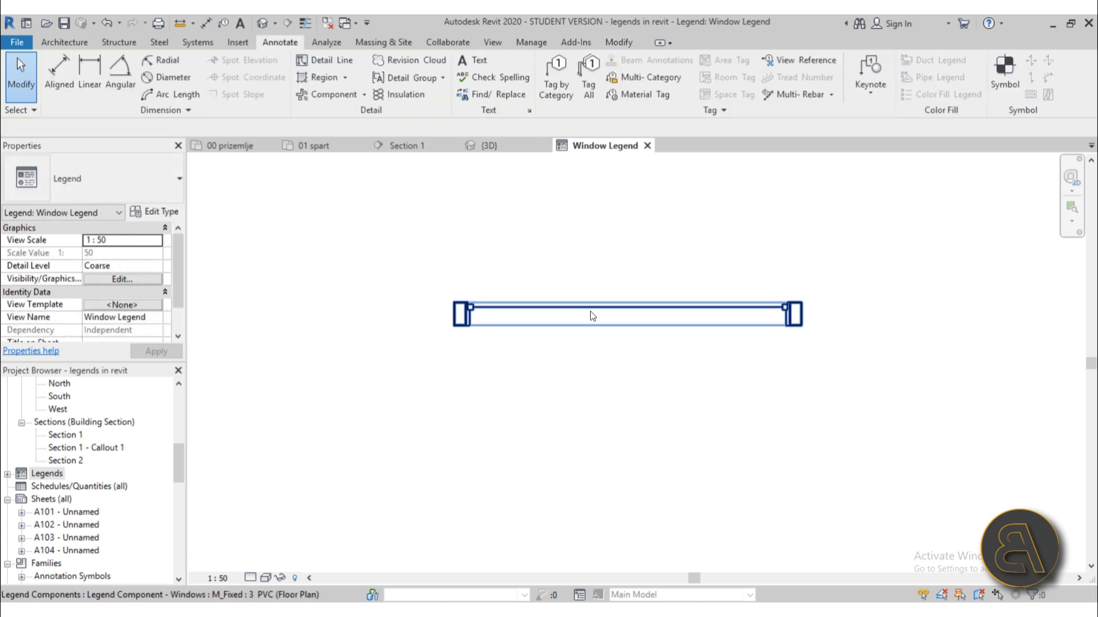
Step: Set the view direction of the window legend component to Elevation : Front
left_click(590, 312)
left_click(439, 130)
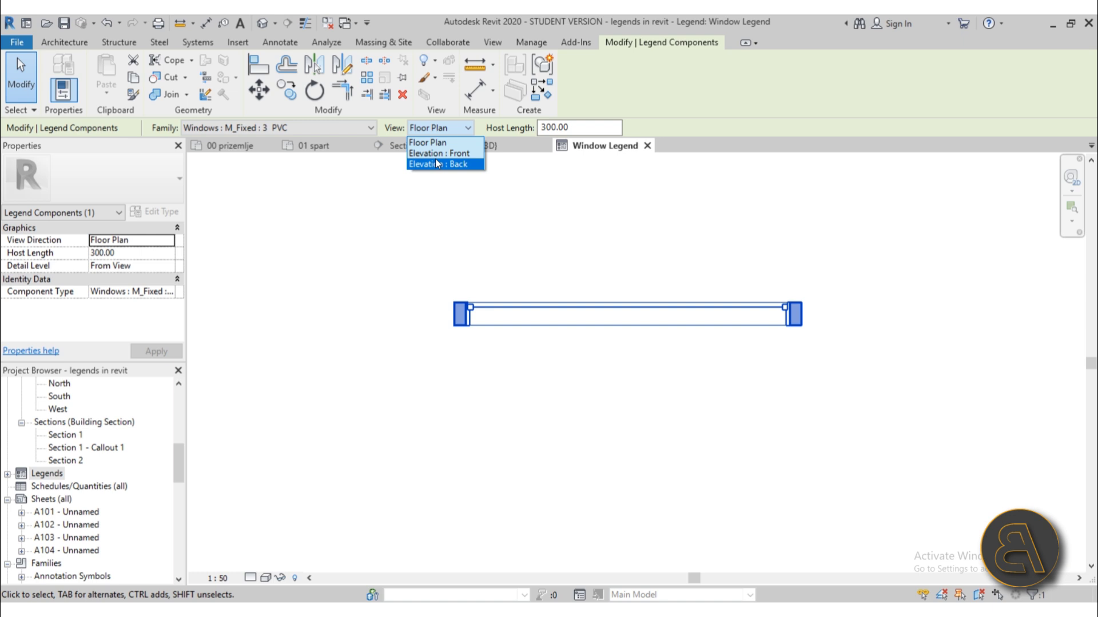
left_click(435, 155)
left_click(589, 399)
mouse_move(613, 392)
middle_mouse_down()
mouse_move(557, 380)
mouse_move(533, 350)
middle_mouse_up()
scroll(516, 380, "down", 3)
scroll(517, 311, "up", 1)
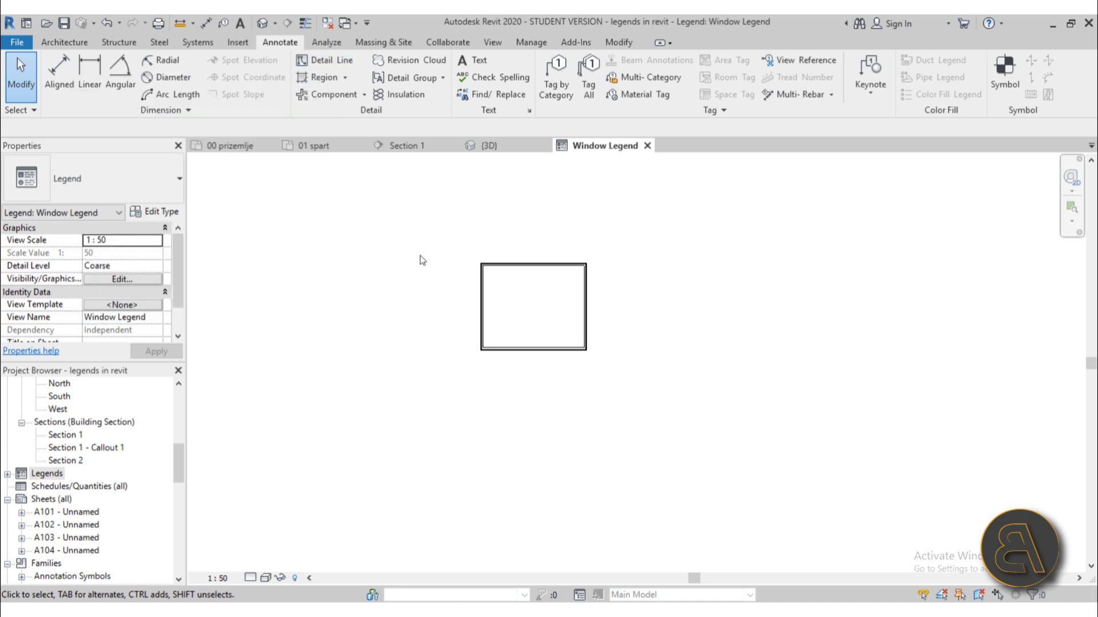
Step: Draw a horizontal detail line about 1760 long in Thin Lines just above the window elevation, extending past both its sides
key("d")
key("l")
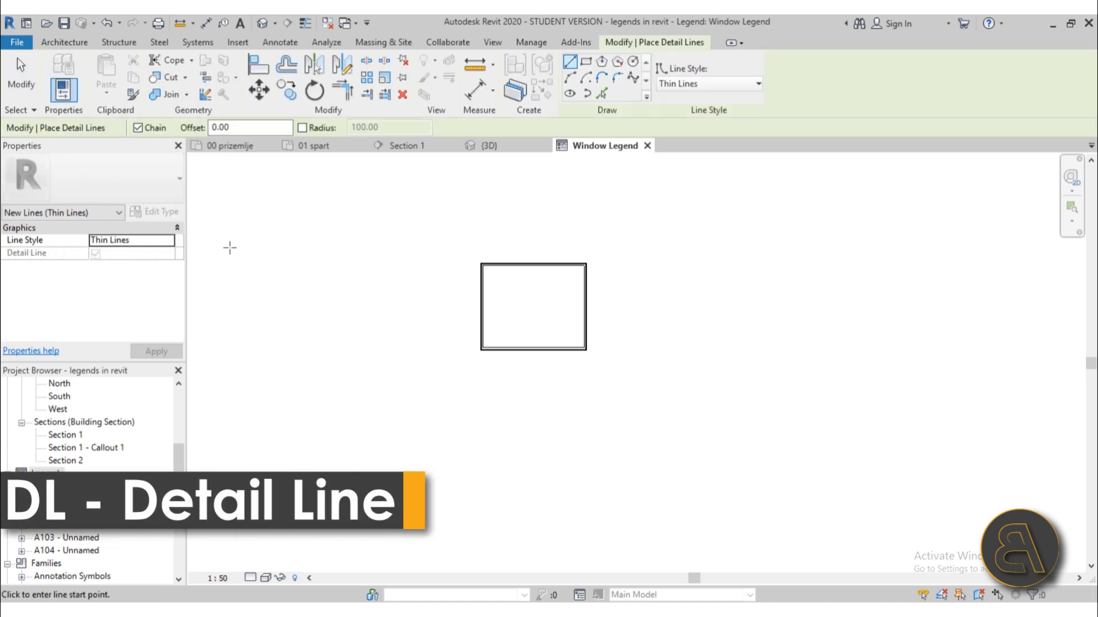
left_click(243, 251)
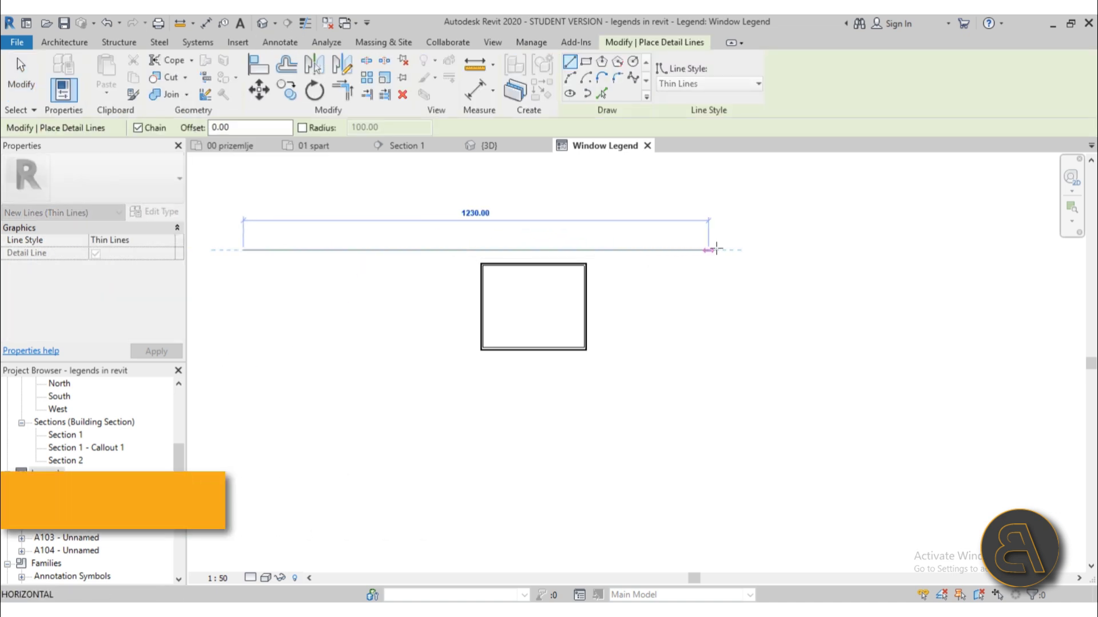
left_click(909, 250)
key("Escape")
key("Escape")
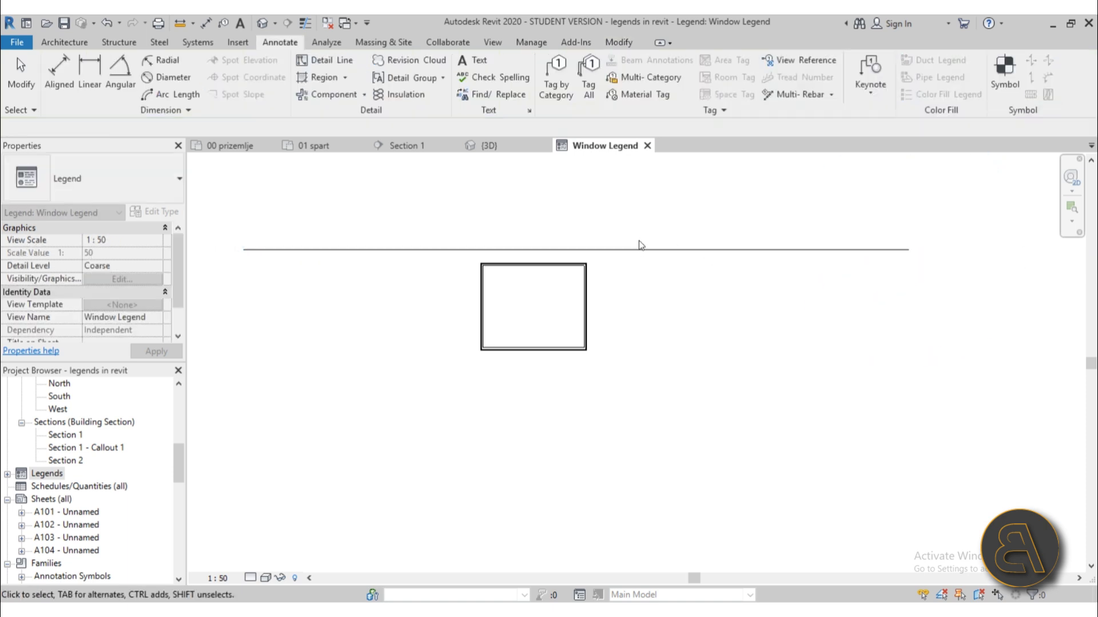
Step: Check the line styles available for the horizontal line and nudge the line slightly down, closer to the window elevation
left_click(633, 252)
left_click(595, 83)
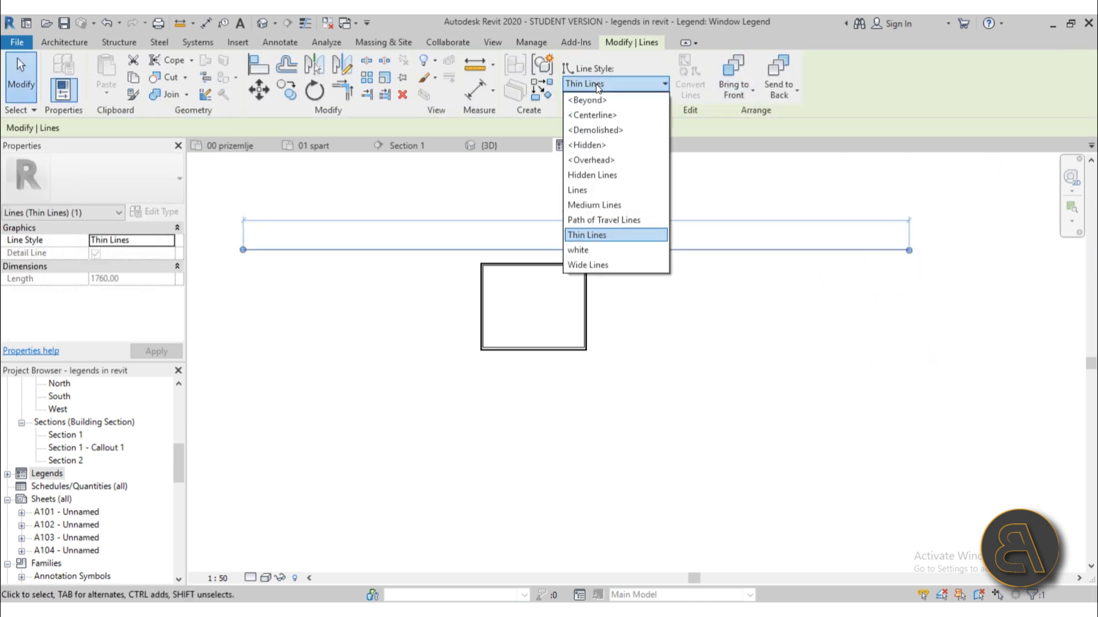
left_click(439, 262)
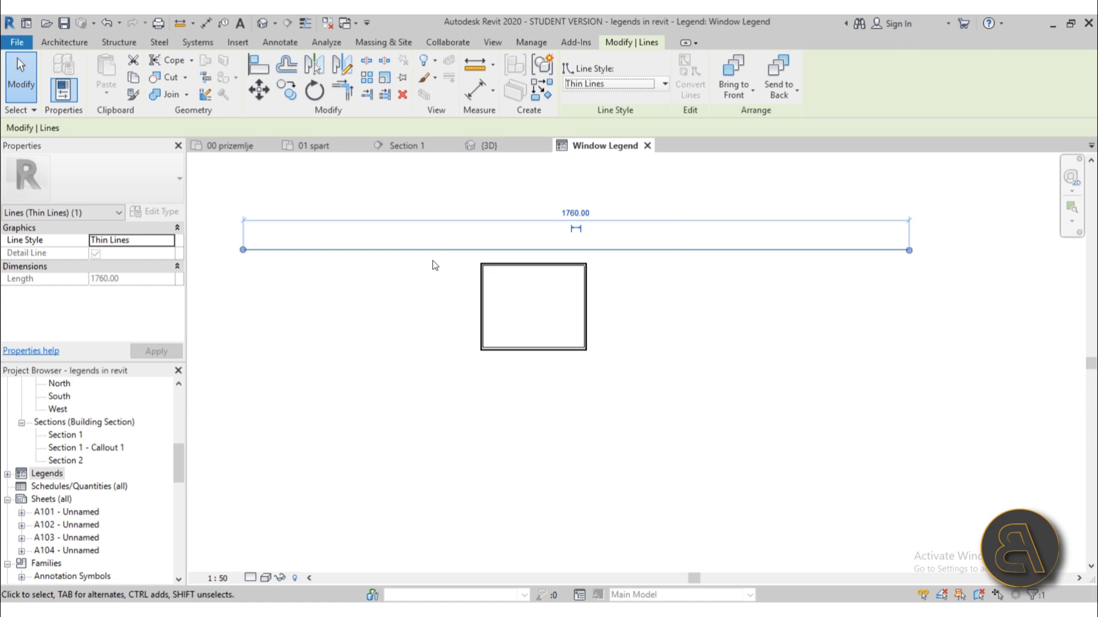
left_click(436, 261)
left_click(397, 251)
left_click(381, 268)
left_click(337, 254)
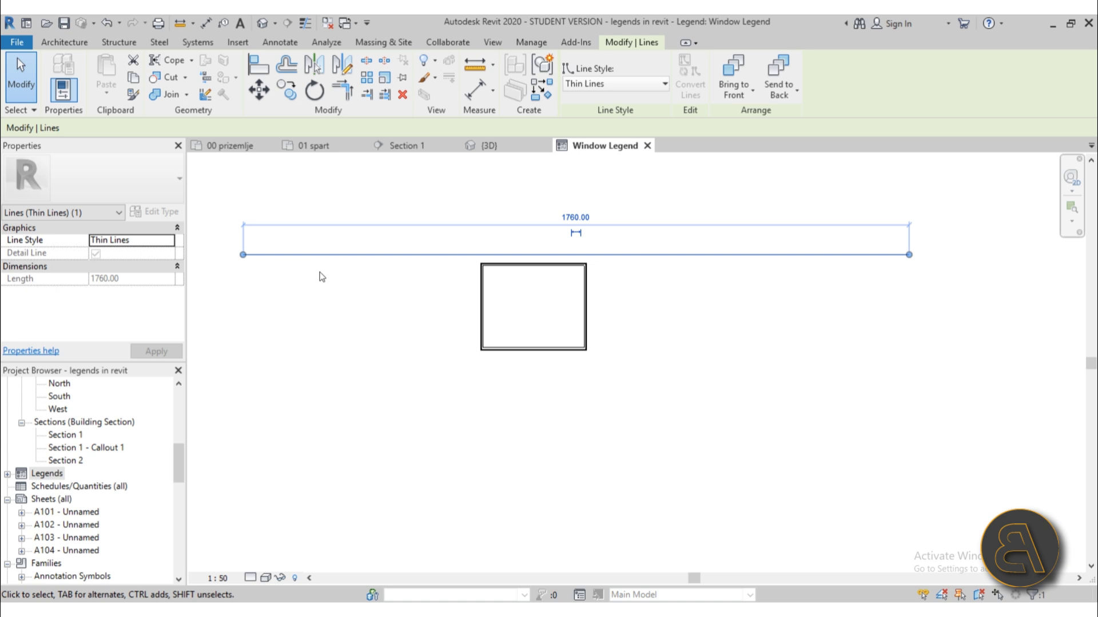
left_click(366, 302)
Step: Draw a vertical detail line about 780 long downward from the horizontal line, just left of the window elevation
key("d")
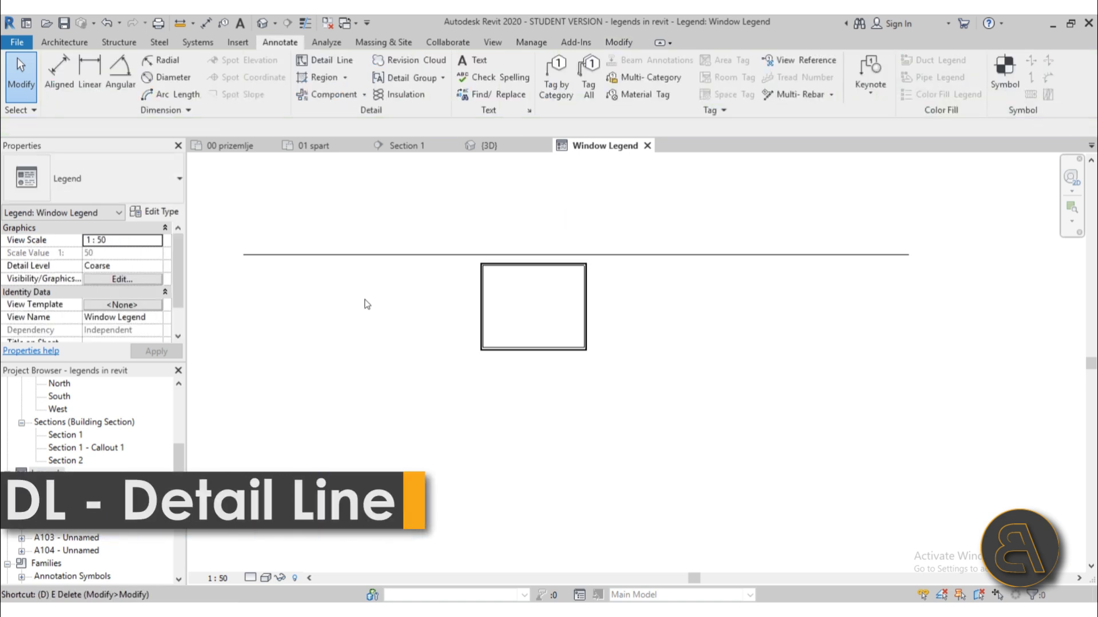
key("l")
left_click(466, 254)
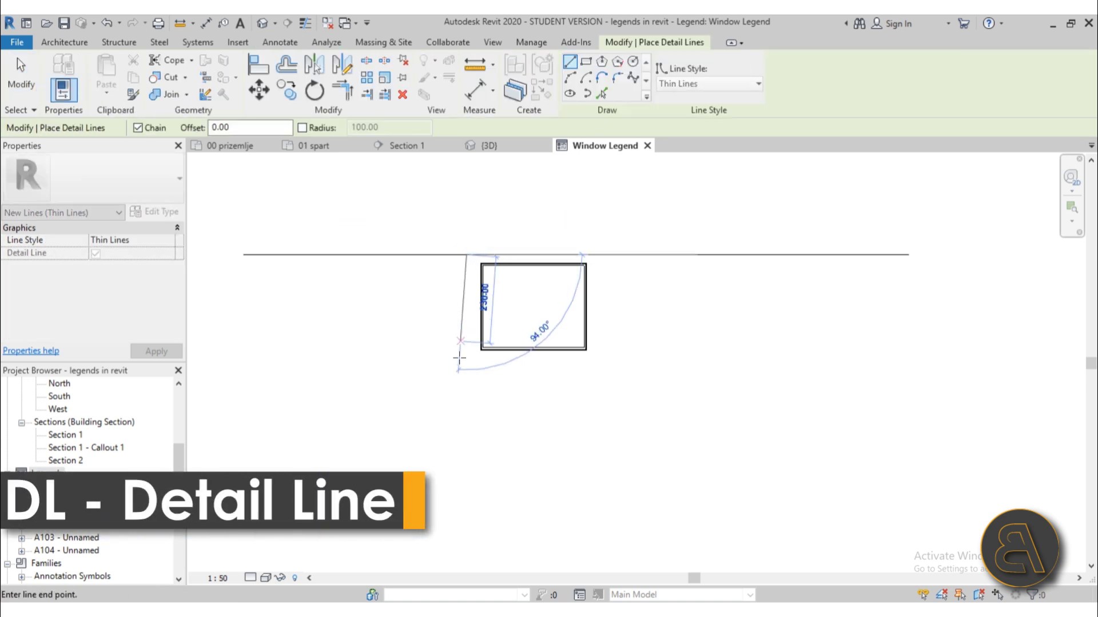
scroll(465, 386, "down", 2)
middle_click_drag(465, 452, 472, 245)
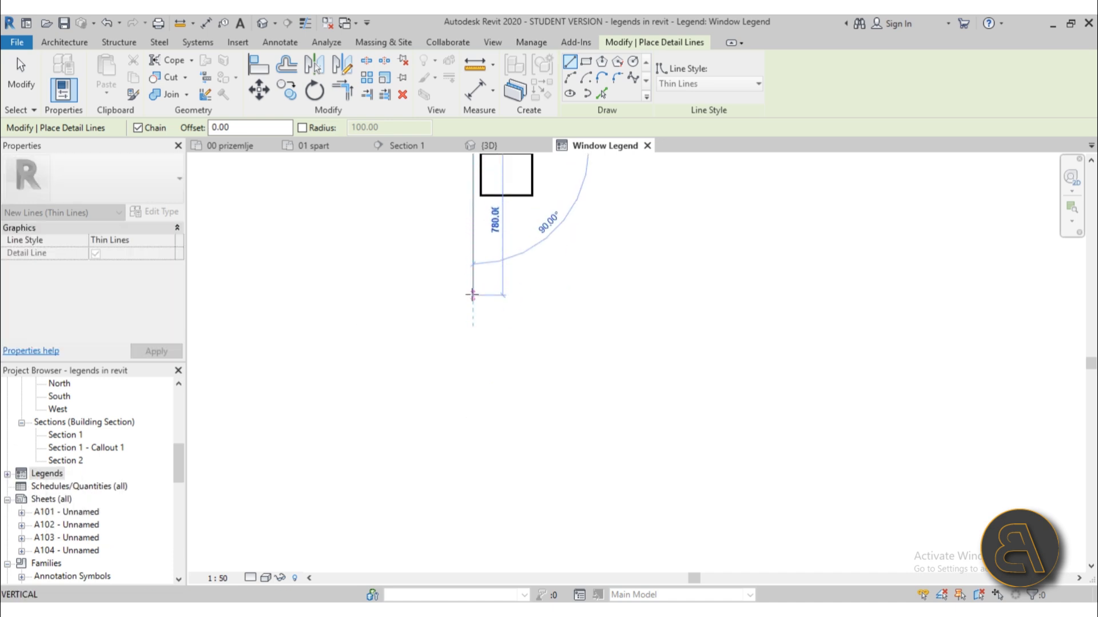
left_click(473, 294)
key("Escape")
key("Escape")
Step: Extend the upper end of the vertical line above the horizontal line, to a total length of about 840
scroll(473, 326, "up", 2)
left_click(463, 283)
left_click_drag(463, 271, 463, 251)
Step: Copy the vertical line twice to the right at a spacing of 350 to form two equal columns
key("c")
key("o")
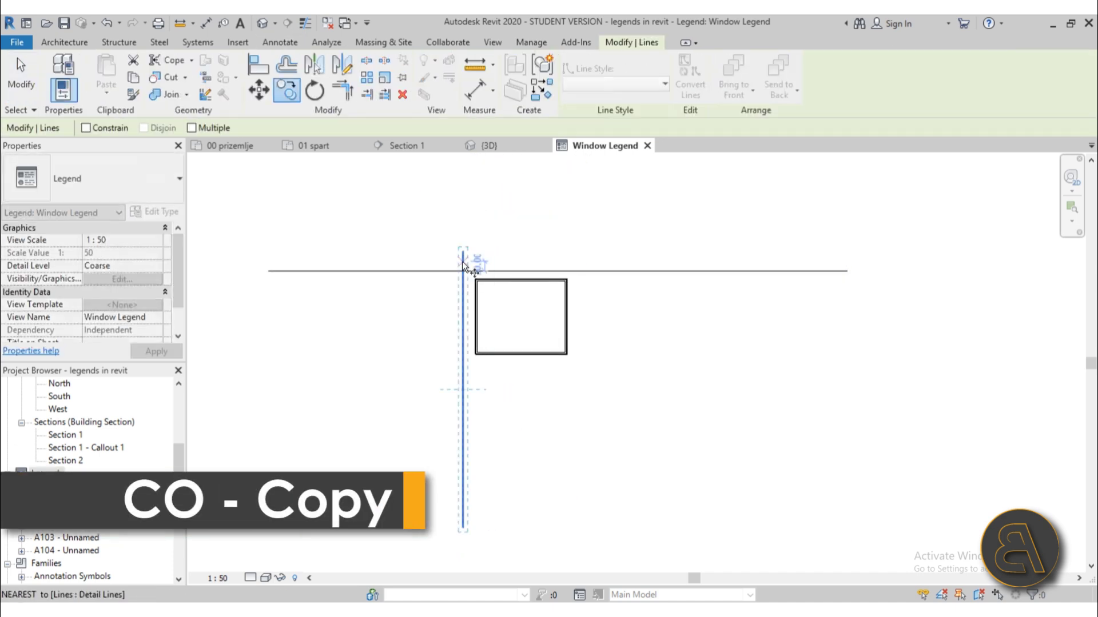
left_click(464, 251)
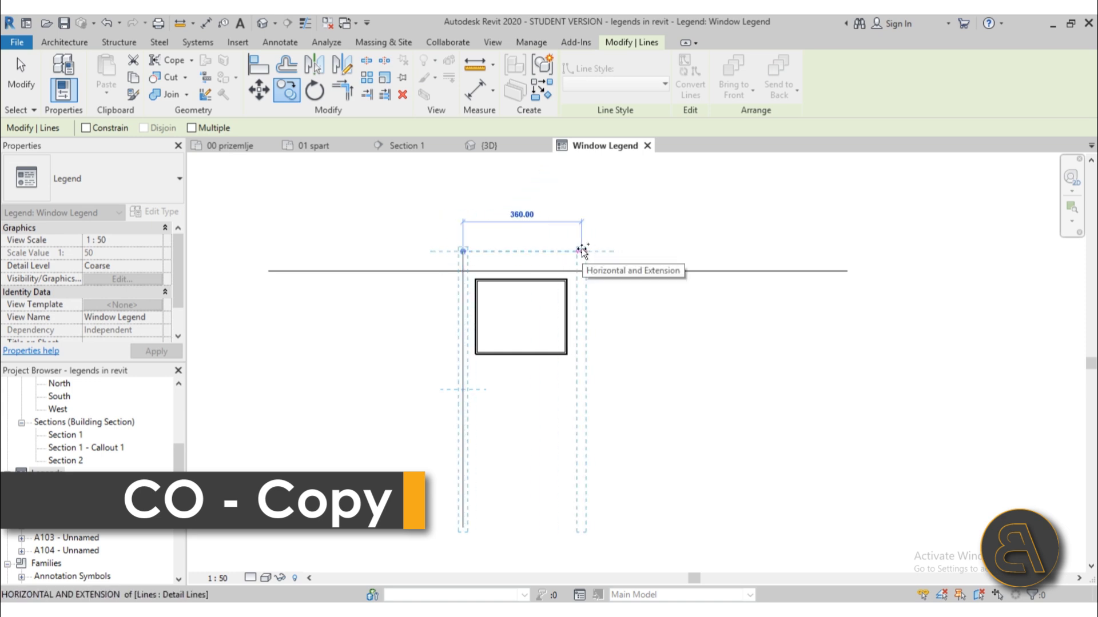
left_click(578, 251)
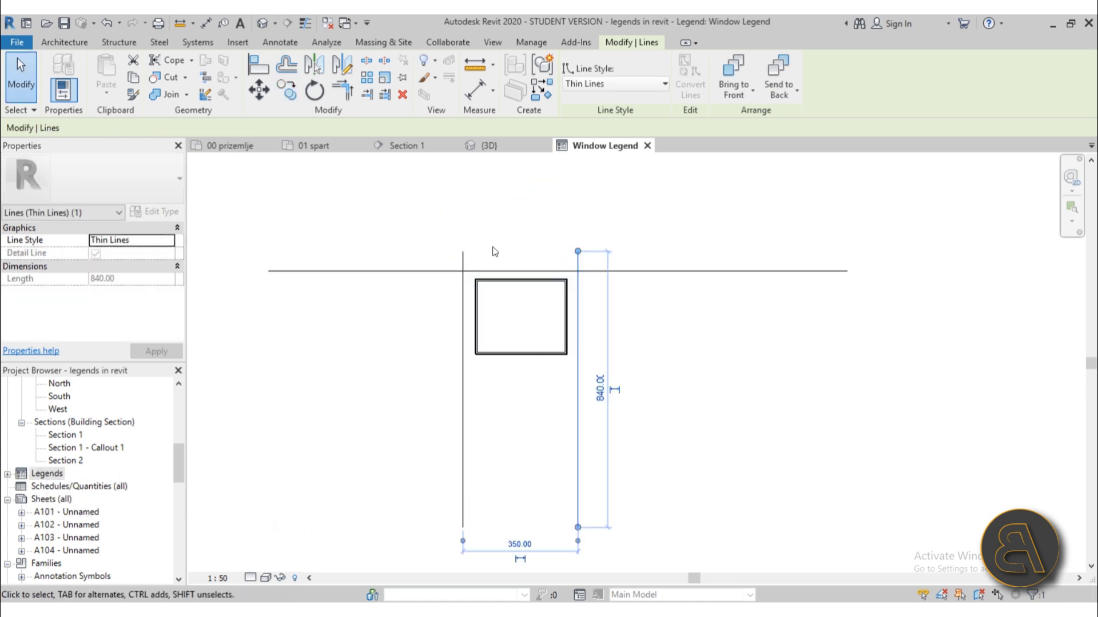
key("o")
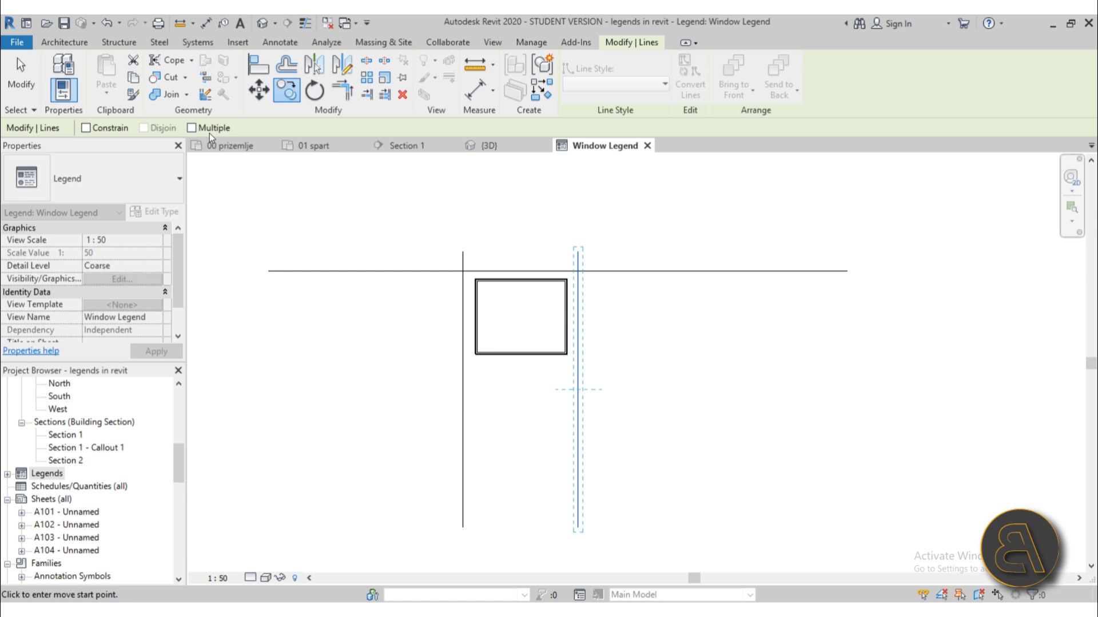
left_click(464, 252)
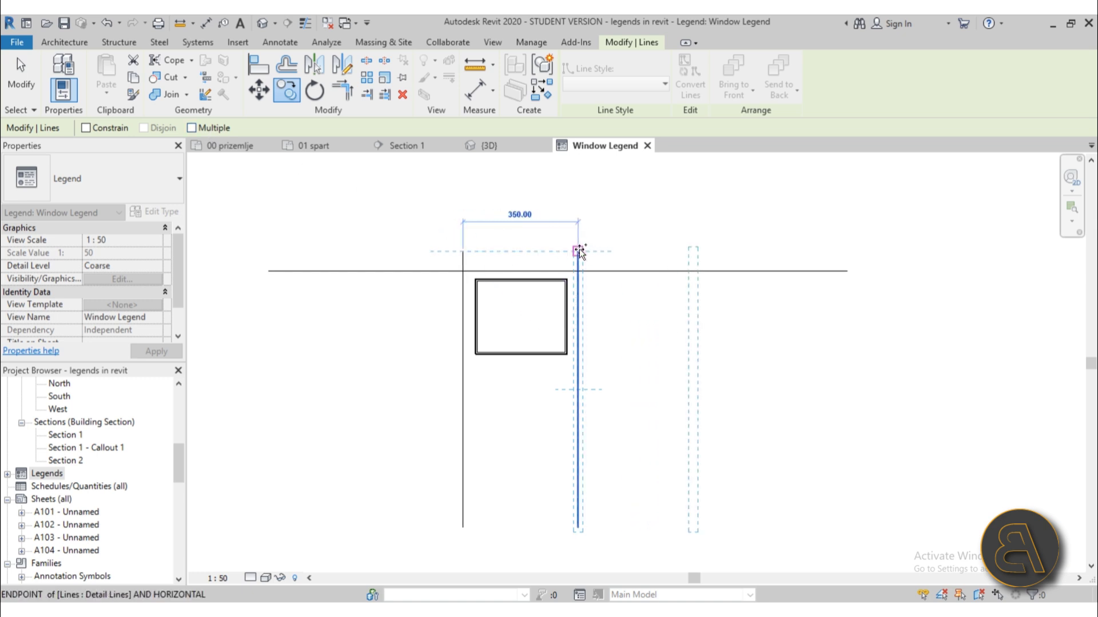
left_click(578, 251)
key("Escape")
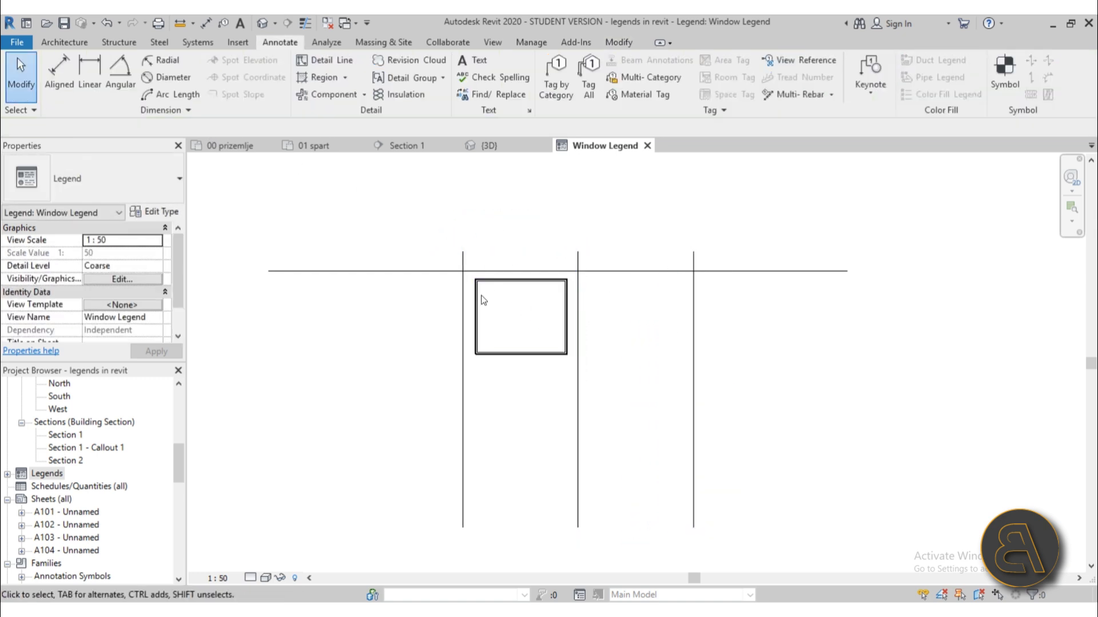
Step: Copy the vertical line beside the window's left edge 150 to the left to form a narrower column
left_click(463, 304)
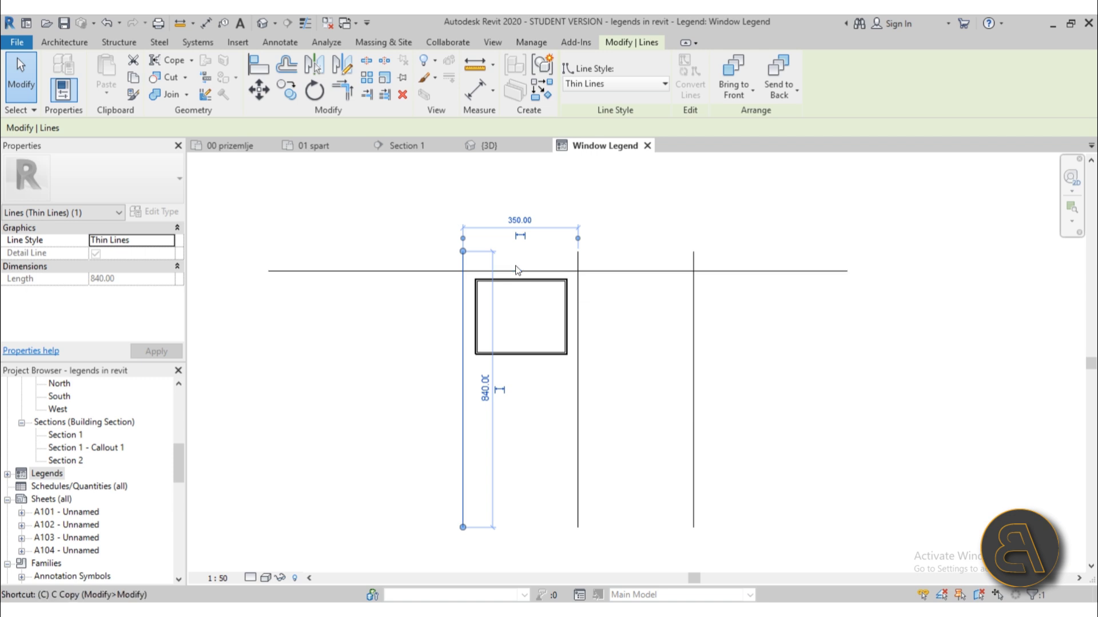
key("c")
left_click(464, 252)
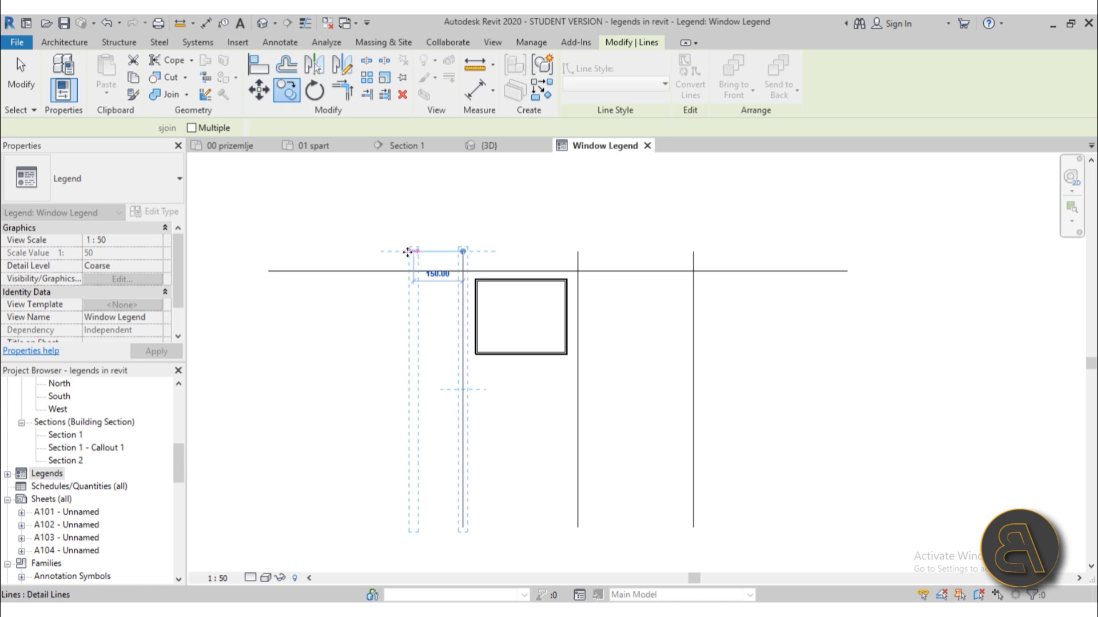
left_click(413, 251)
Step: Copy the leftmost vertical line 50 to the left to form a narrow first column
scroll(422, 280, "up", 2)
key("space")
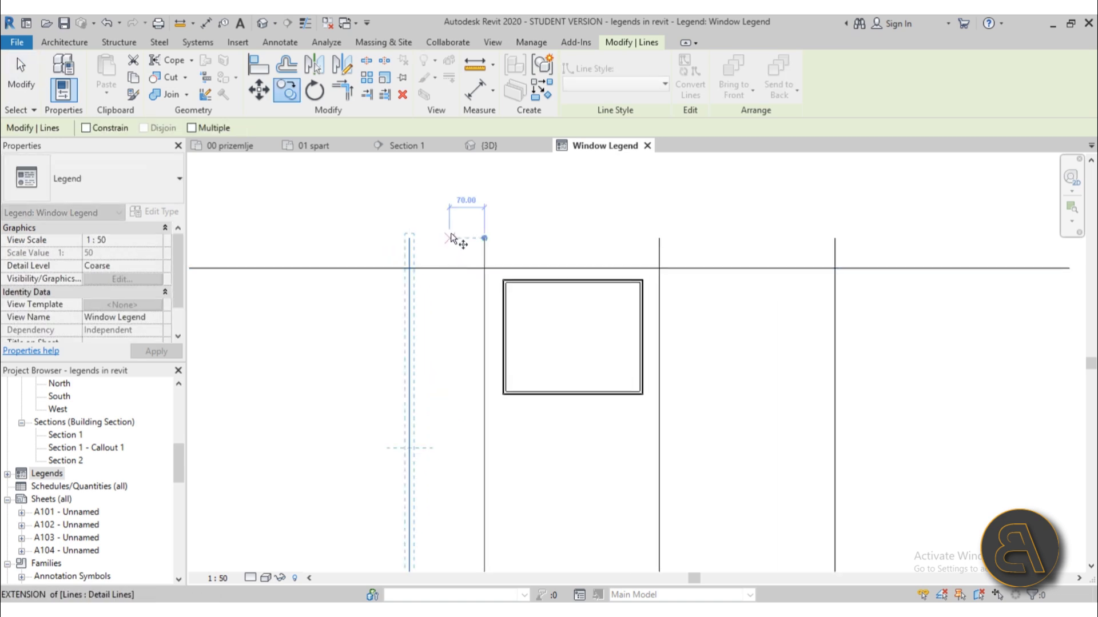
left_click(429, 223)
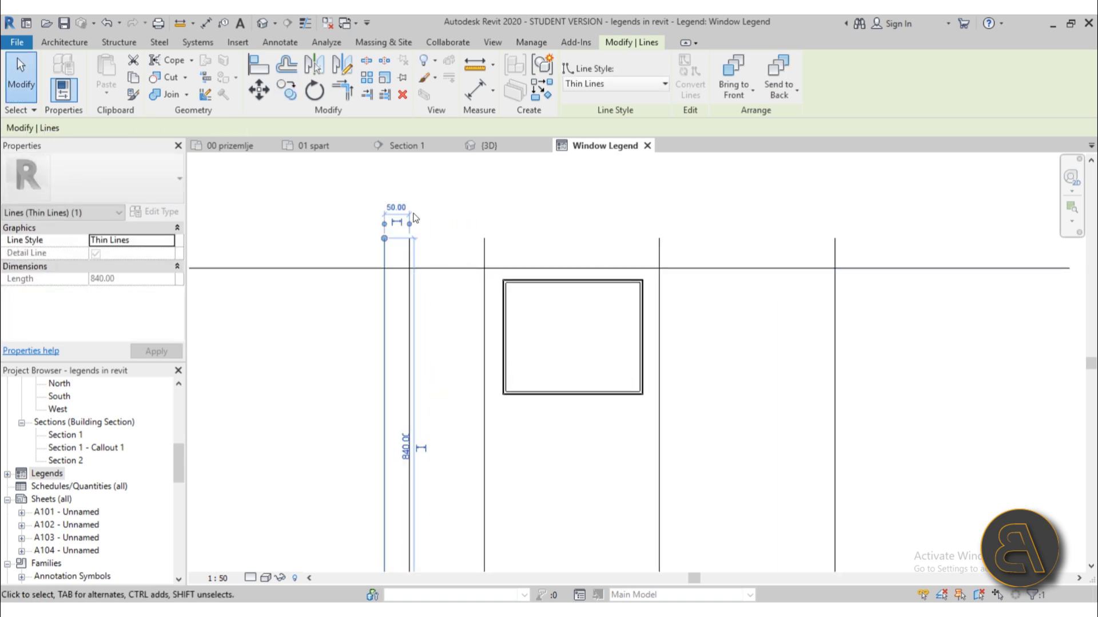
key("Escape")
Step: Shorten both ends of the horizontal line to the outermost vertical lines, for a total length of 900
scroll(400, 257, "down", 2)
scroll(372, 258, "up", 2)
left_click(361, 271)
left_click_drag(215, 267, 403, 286)
scroll(403, 286, "down", 2)
left_click_drag(796, 272, 656, 273)
key("Escape")
scroll(405, 287, "up", 2)
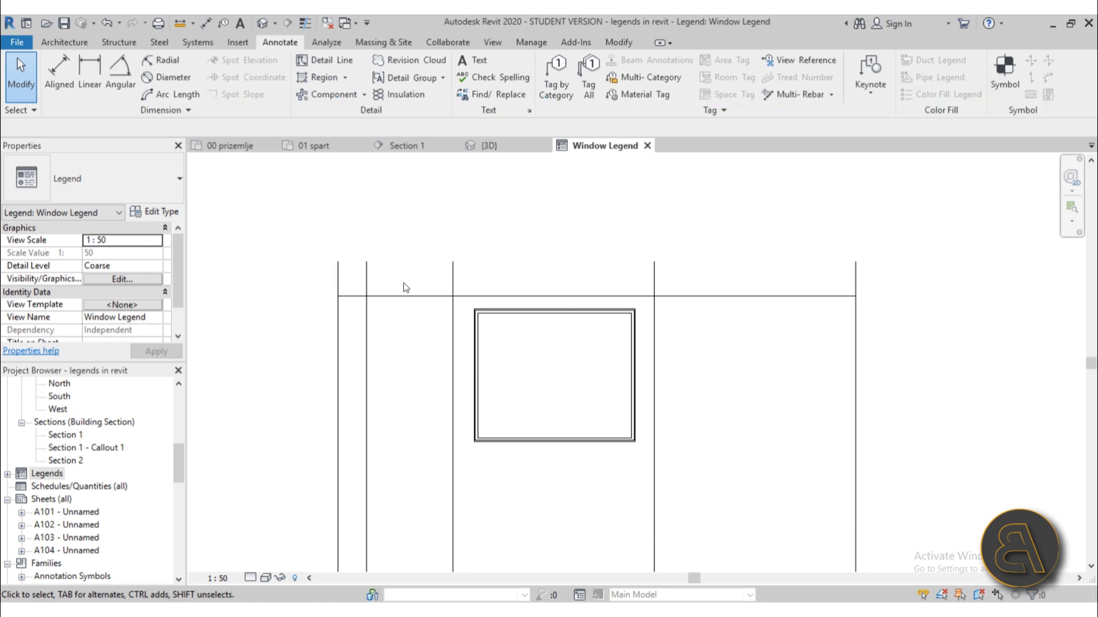
Step: Copy the horizontal line upward by about 40 to form the column heading row
left_click(402, 296)
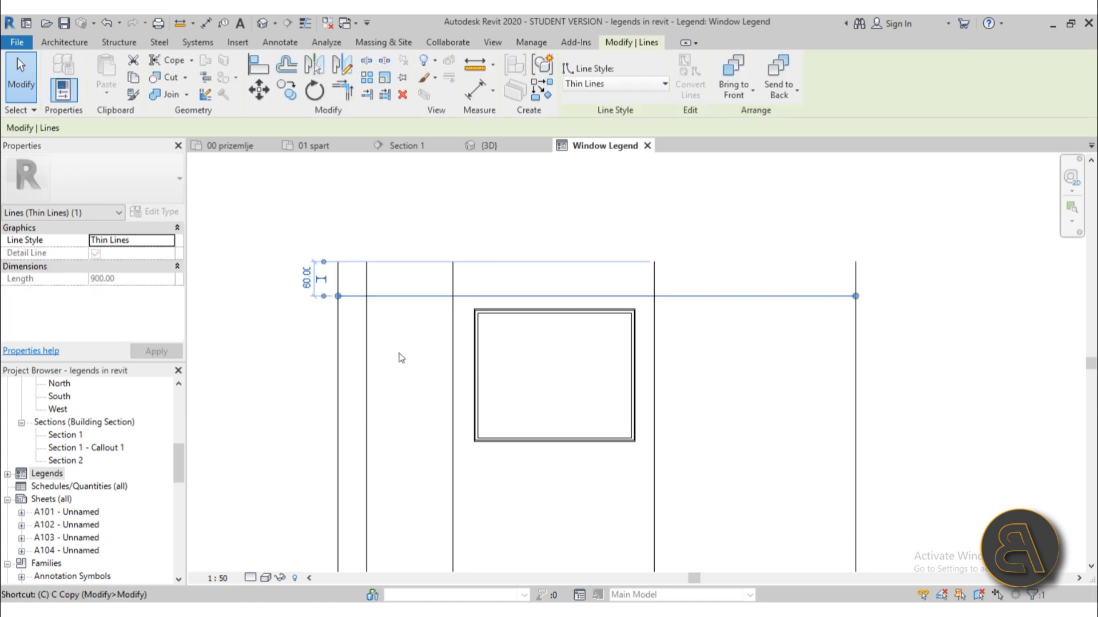
key("o")
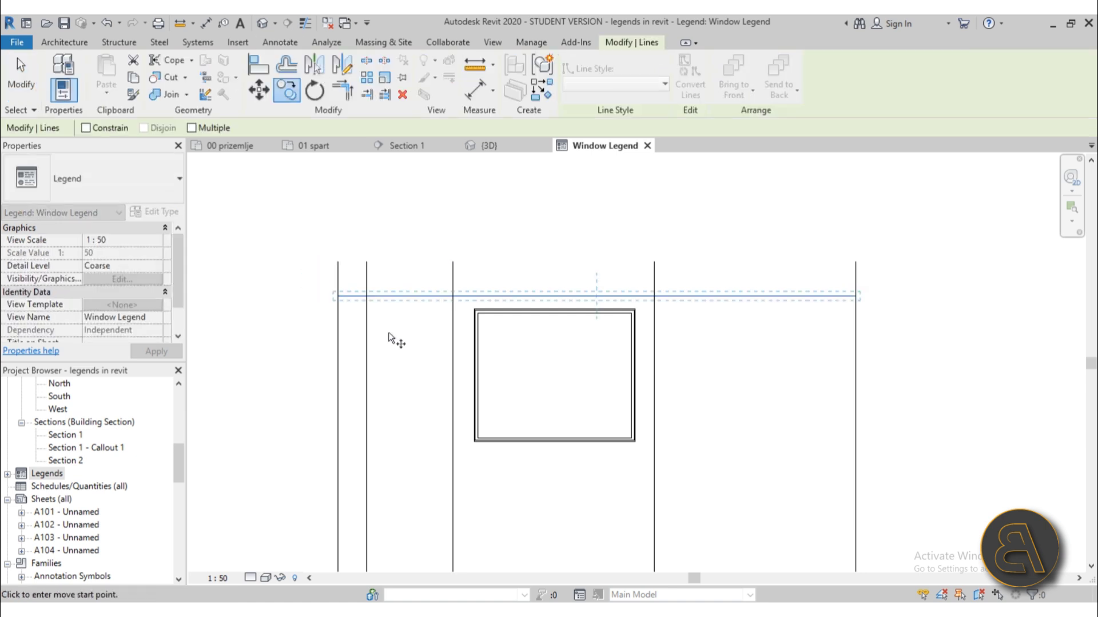
left_click(339, 296)
left_click(342, 275)
key("Escape")
Step: Shorten the upper ends of the three inner vertical lines to the new horizontal line, to a length of 820
left_click(366, 297)
left_click(453, 283)
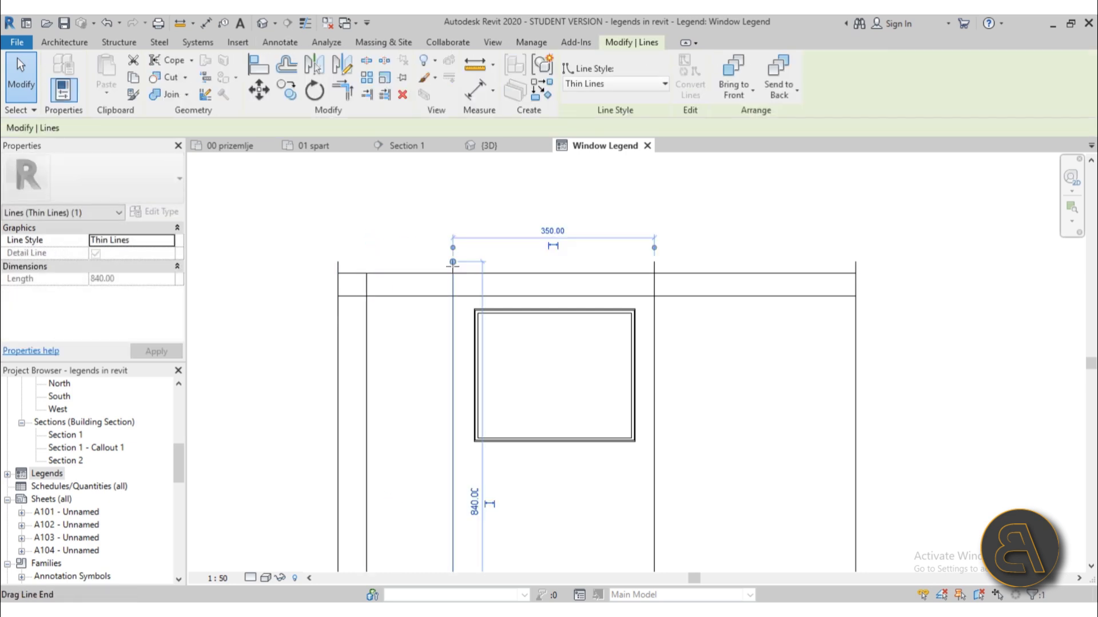
left_click(654, 282)
left_click(652, 273)
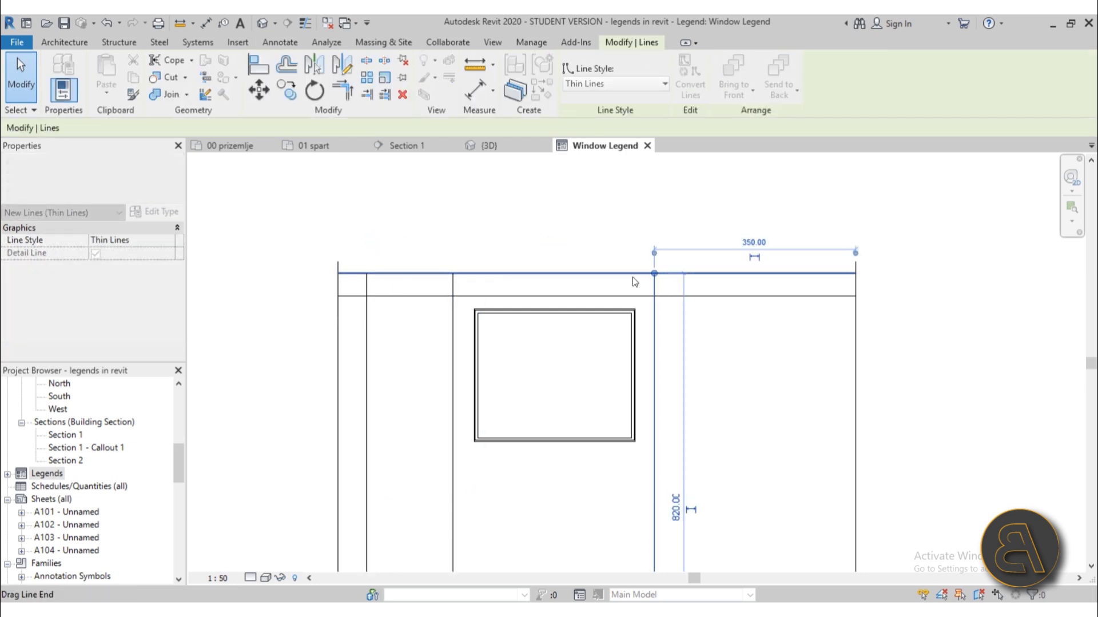
key("Escape")
Step: Copy the upper horizontal line upward by about 40 to form the title row
left_click(432, 275)
key("c")
key("o")
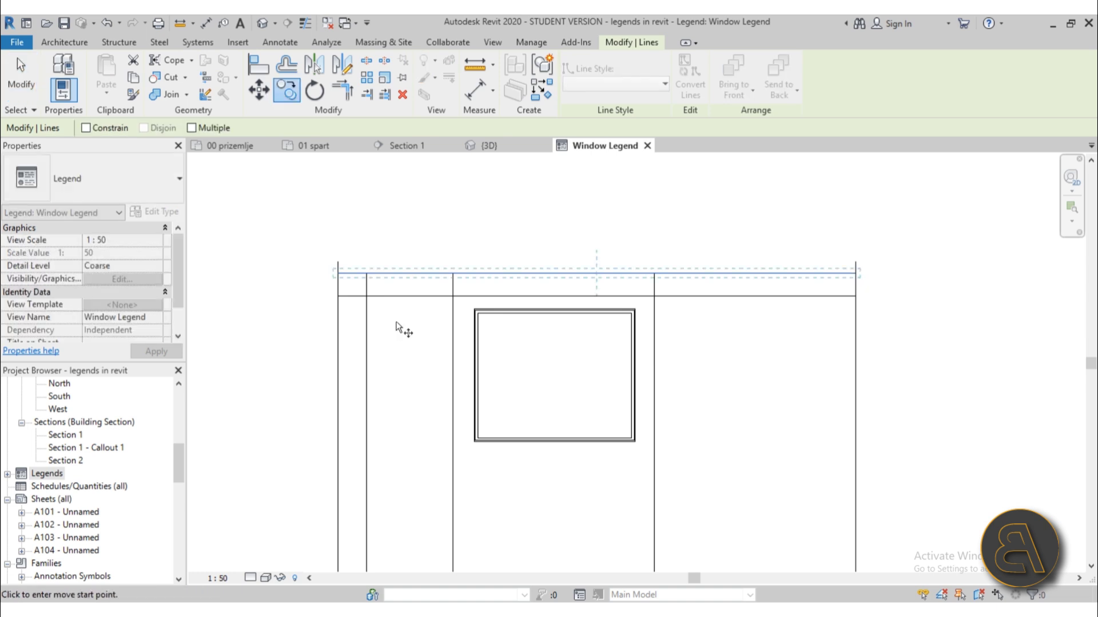
left_click(366, 273)
left_click(366, 250)
key("Escape")
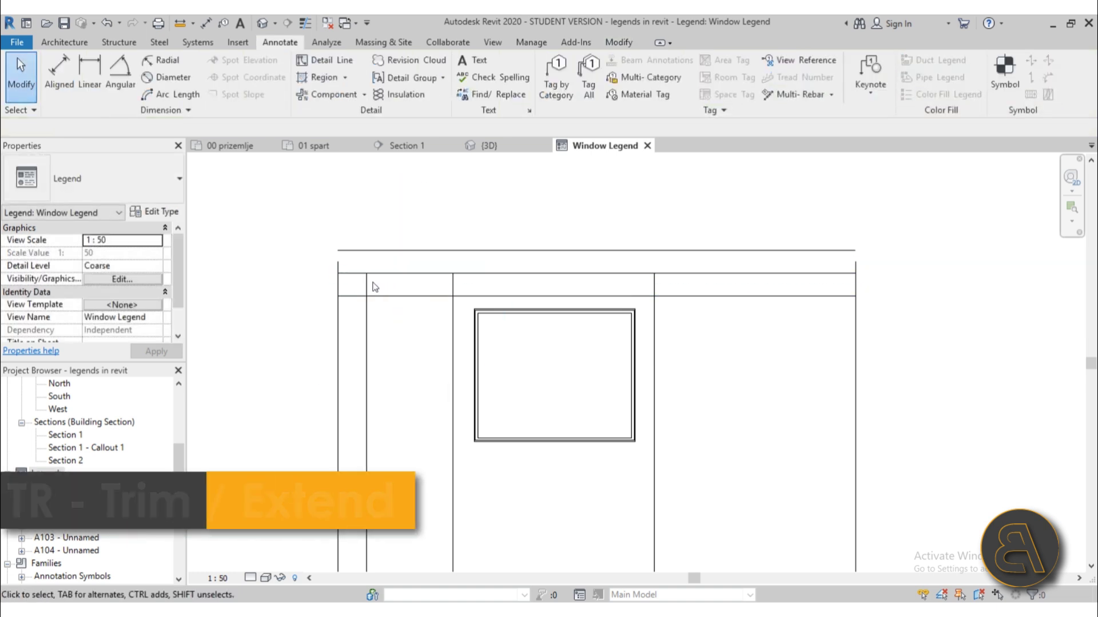
Step: Trim/Extend the two outer vertical lines to meet the topmost horizontal line at closed corners
key("t")
key("r")
left_click(338, 286)
left_click(832, 251)
left_click(858, 287)
left_click(852, 251)
scroll(680, 233, "down", 3)
key("Escape")
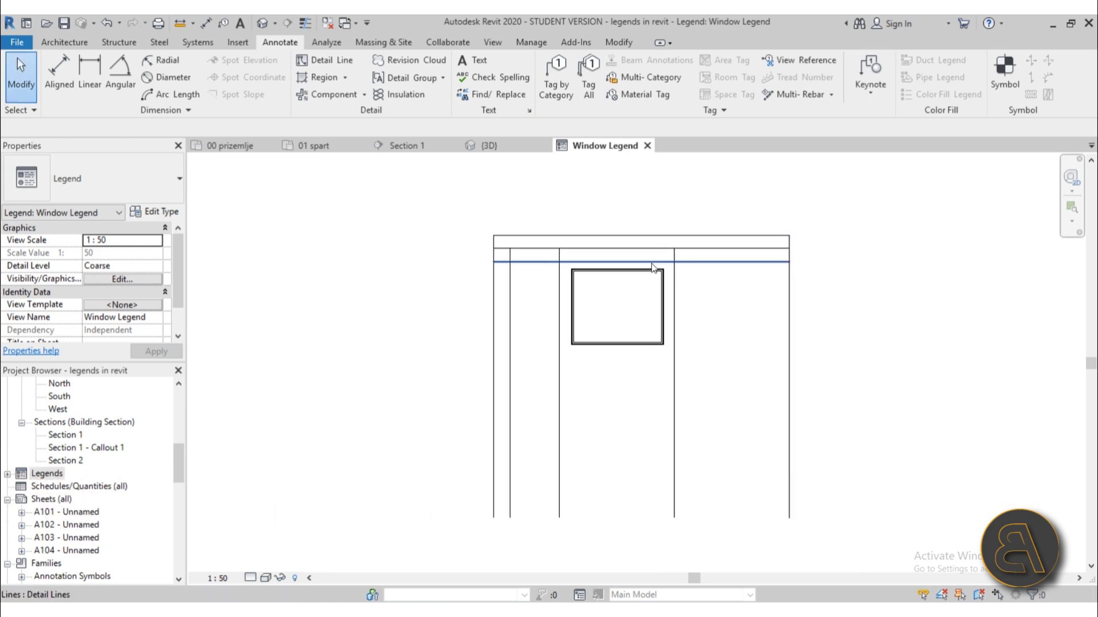
Step: Move the window elevation from the third column horizontally into the last column
scroll(651, 267, "up", 2)
left_click(646, 279)
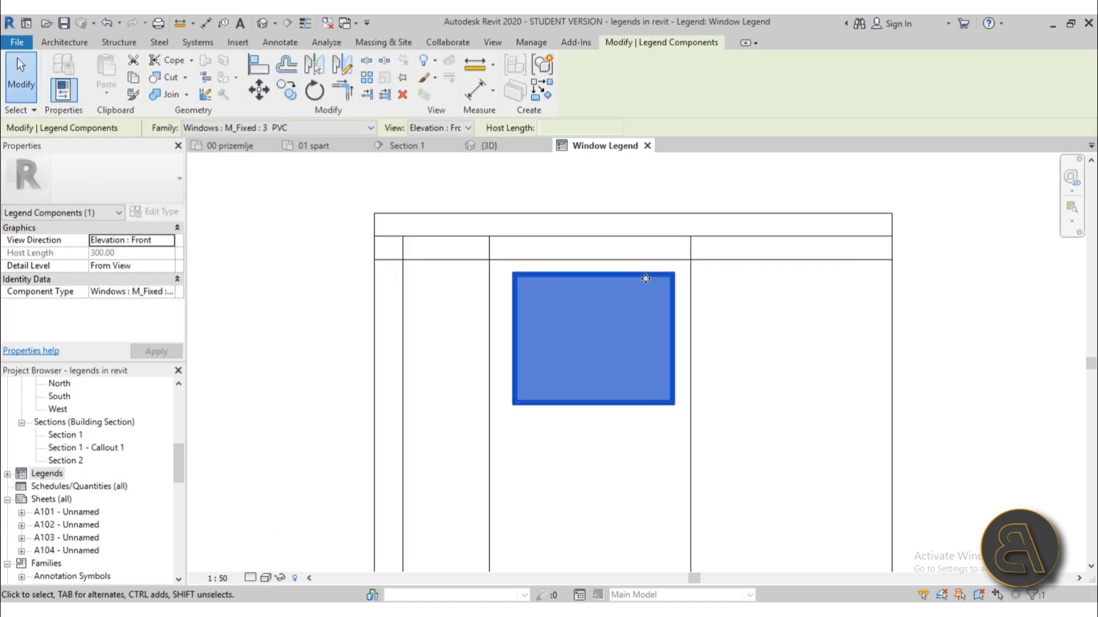
left_click_drag(646, 279, 842, 278, "ctrl")
left_click(698, 318)
scroll(698, 319, "down", 3)
middle_click_drag(681, 318, 498, 281)
scroll(667, 318, "up", 2)
scroll(393, 270, "up", 1)
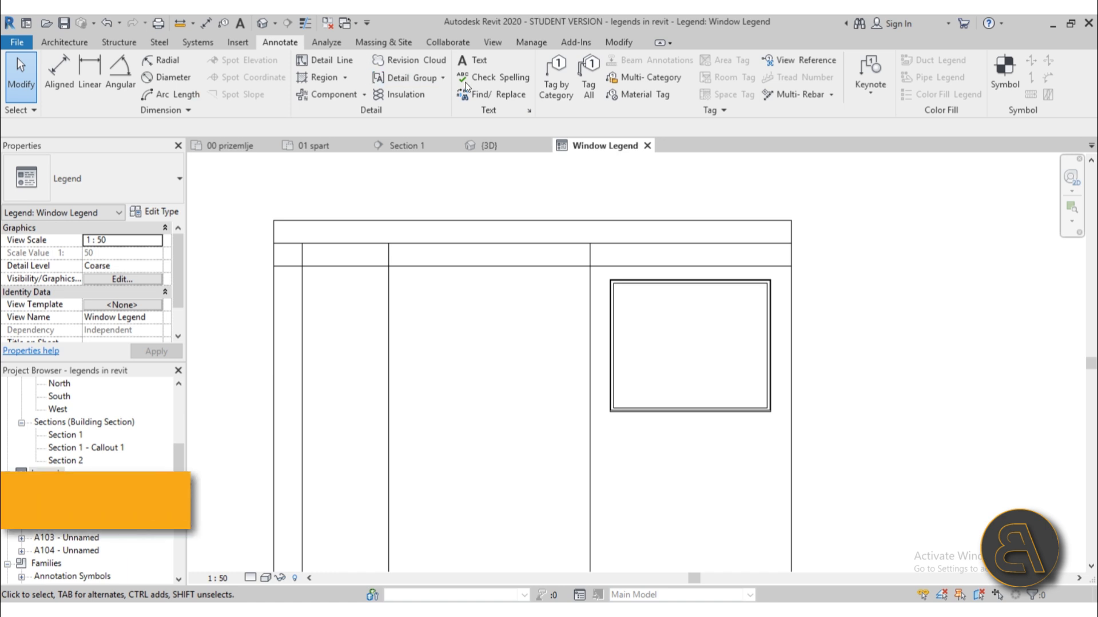
Step: Add the text note "No." and position it in the heading cell of the first column
left_click(472, 62)
scroll(290, 264, "up", 2)
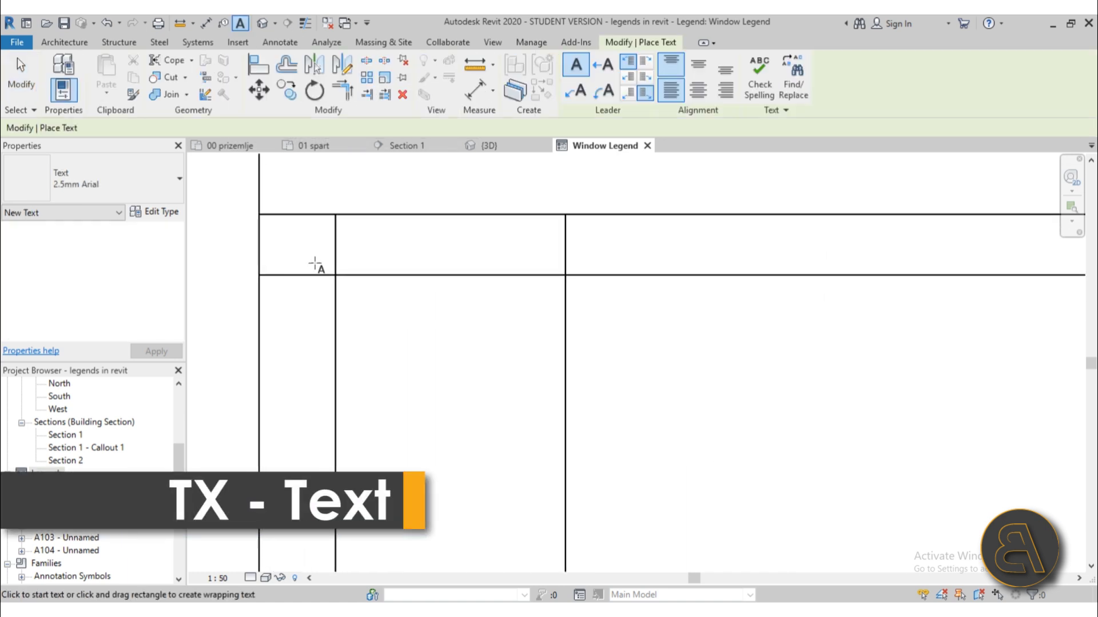
left_click(359, 236)
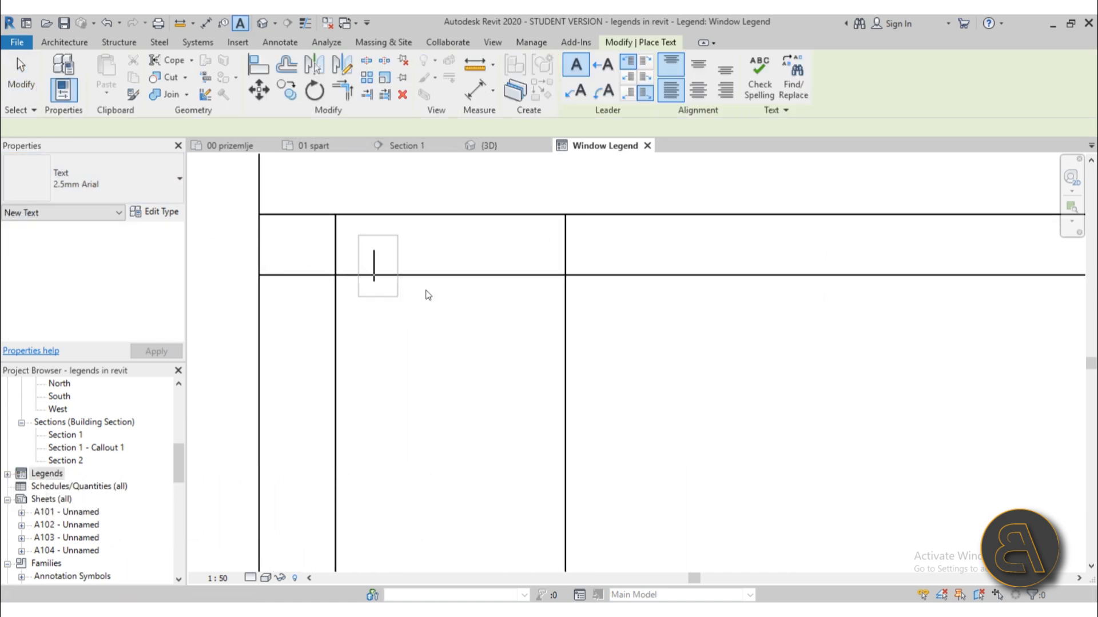
type("No.")
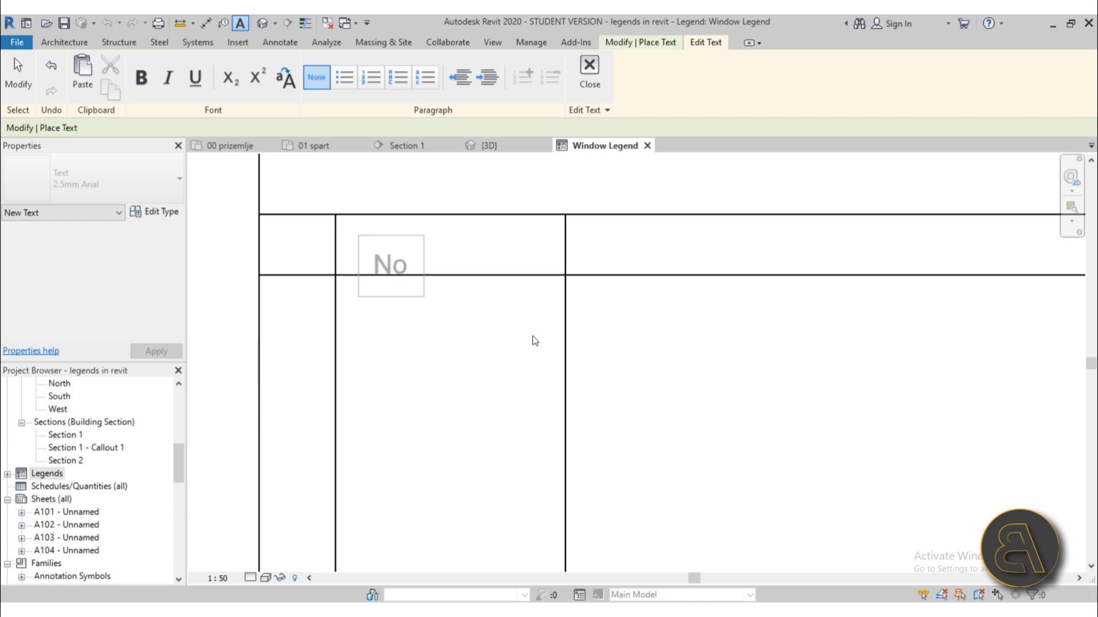
left_click(20, 75)
left_click_drag(388, 274, 290, 254)
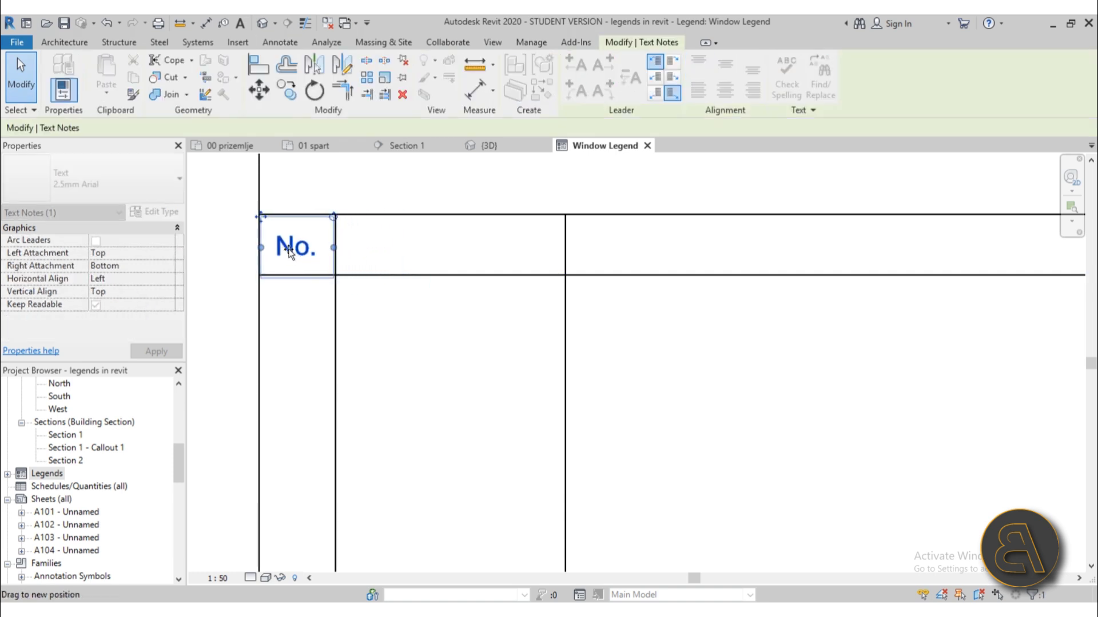
left_click(400, 356)
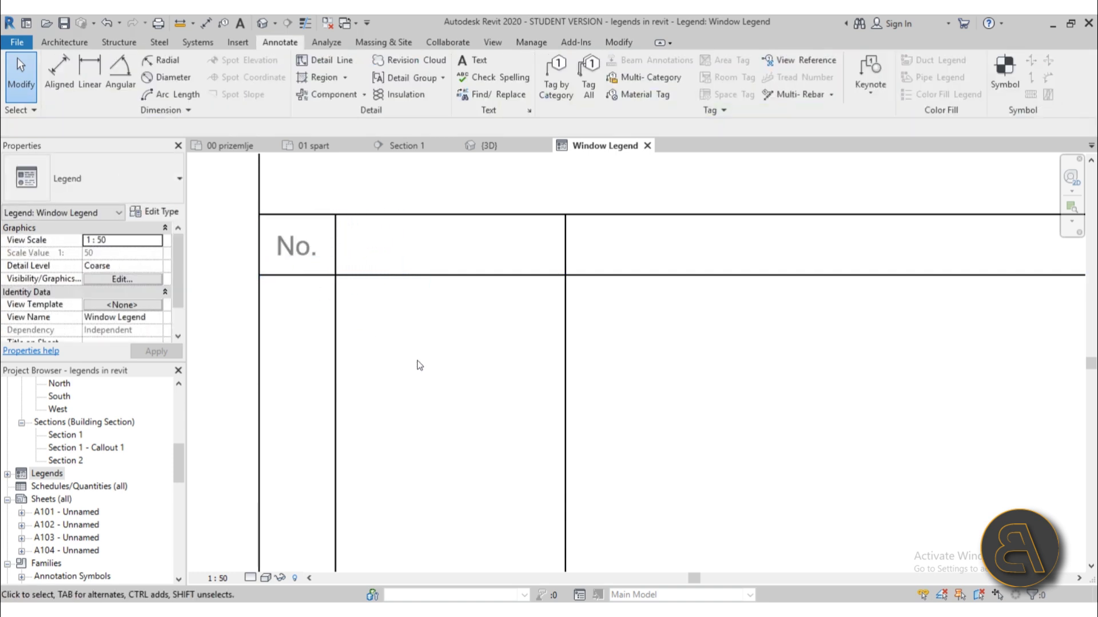
Step: Duplicate the "No." note's 2.5mm Arial text type as "2.5mm CG"
left_click(291, 263)
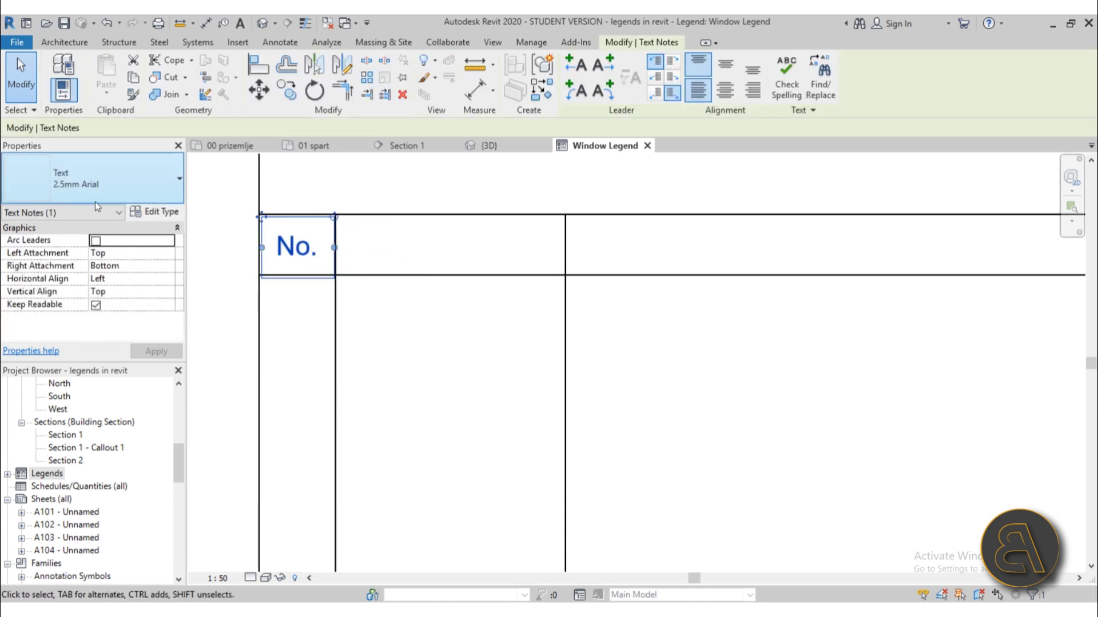
left_click(159, 210)
left_click(737, 226)
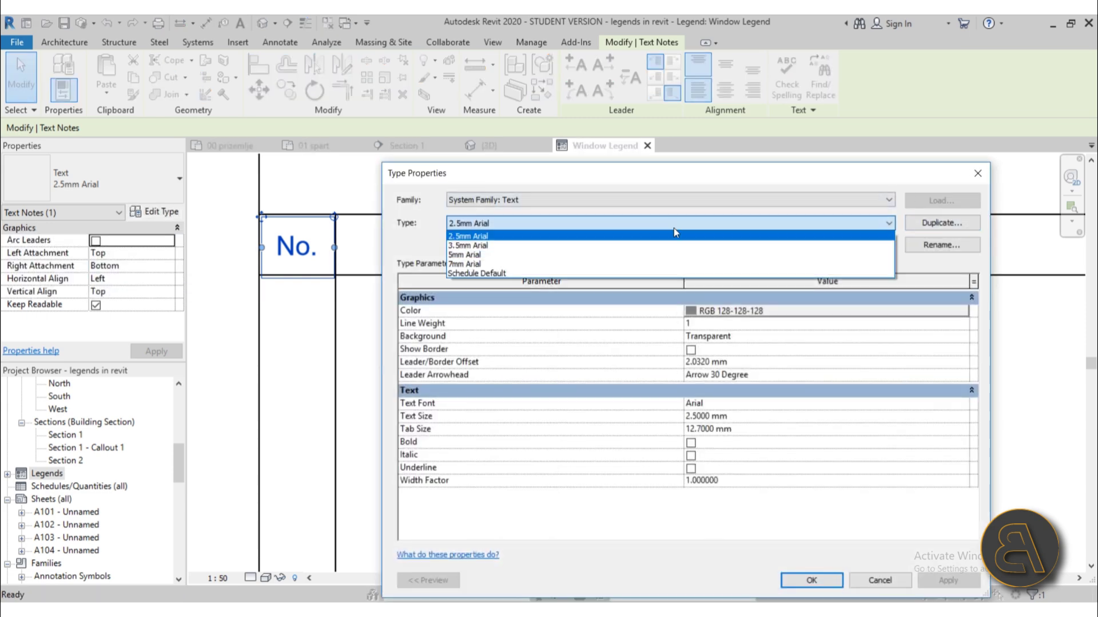
left_click(677, 228)
left_click(917, 224)
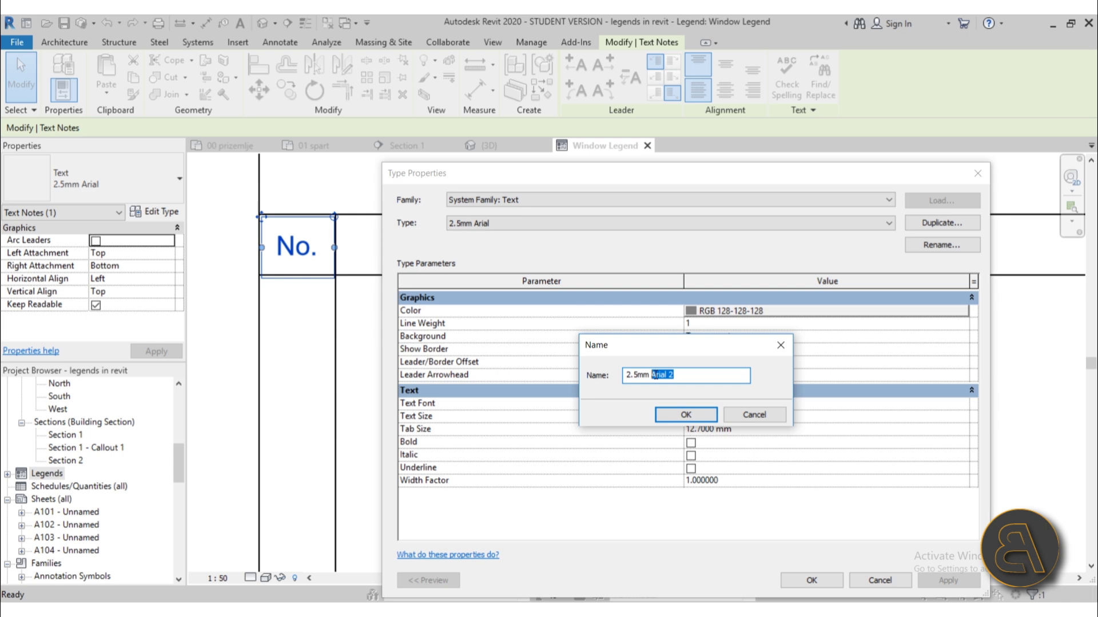
left_click(677, 415)
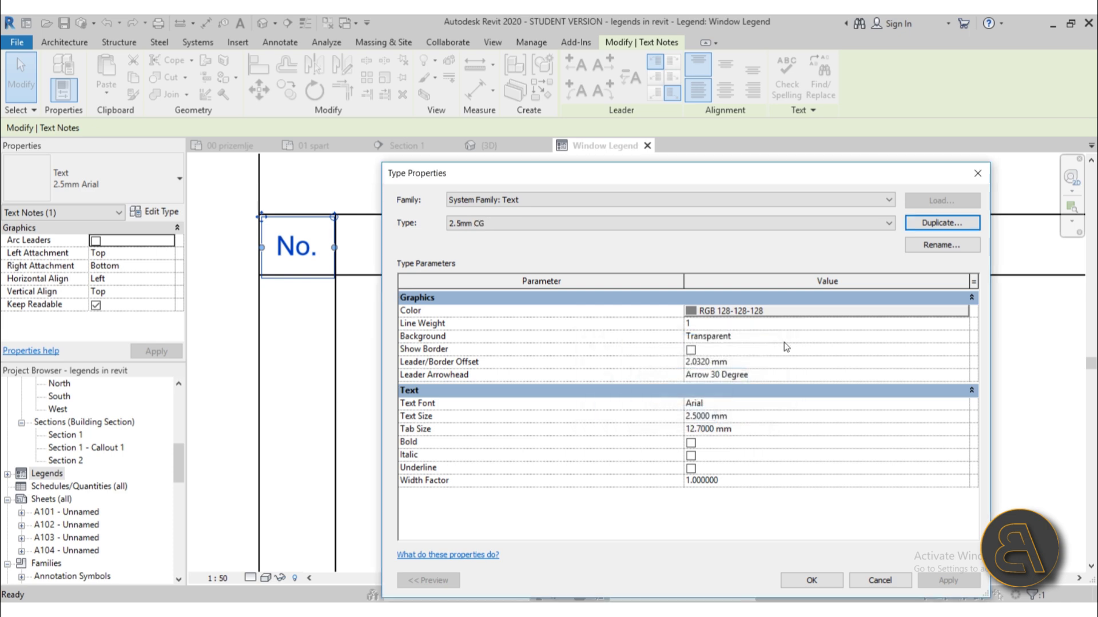
Step: Set the font of the 2.5mm CG text type to Century Gothic and apply it to the "No." note
left_click(967, 406)
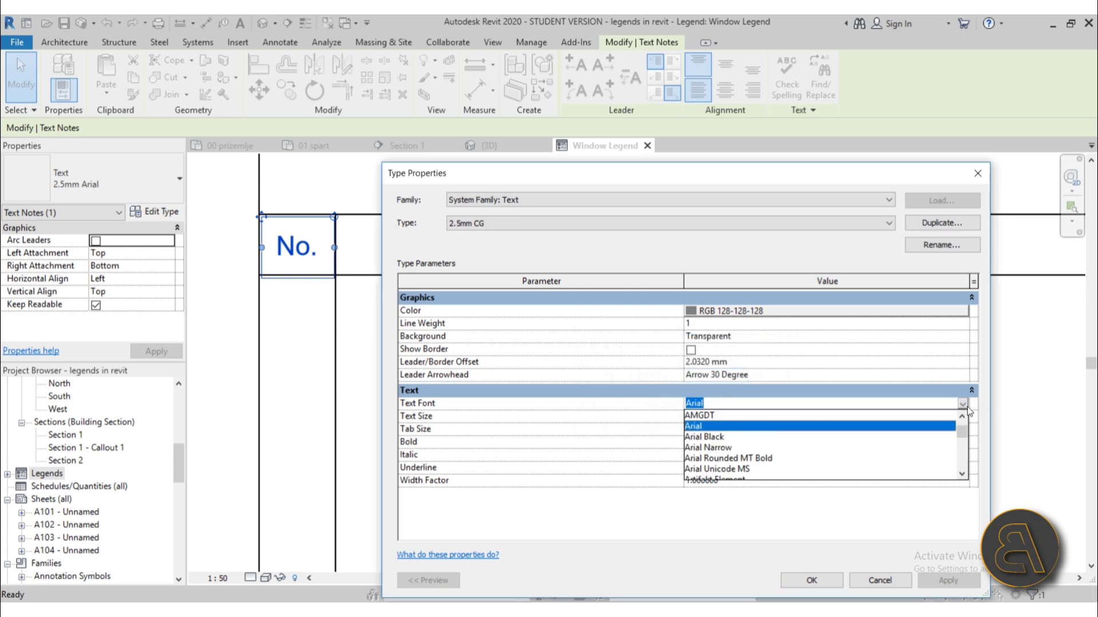
scroll(724, 446, "down", 6)
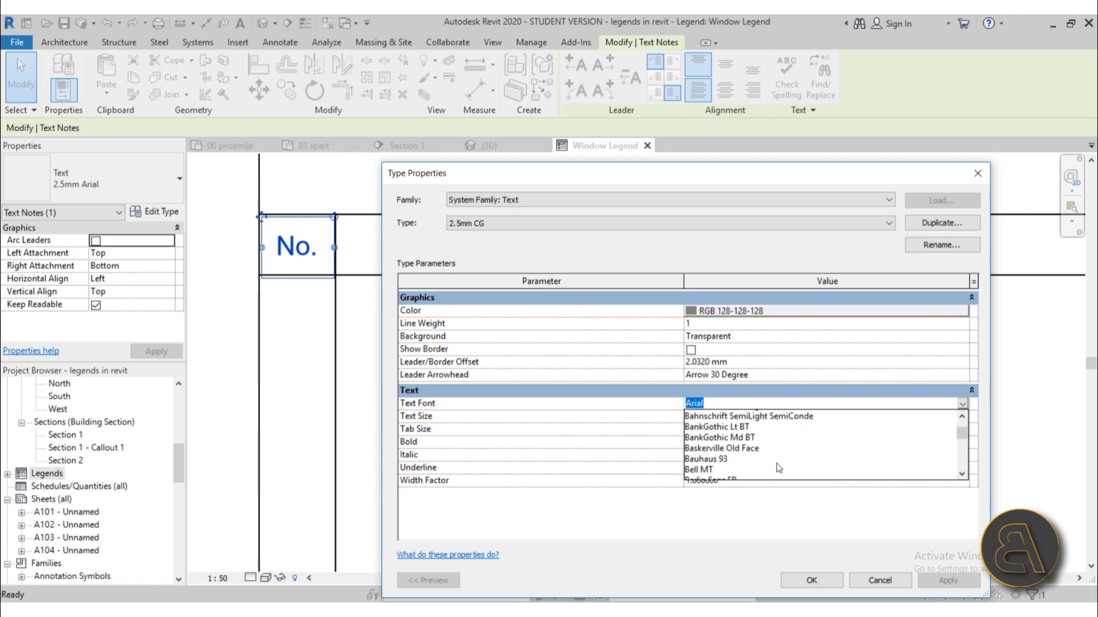
scroll(748, 455, "up", 2)
scroll(748, 456, "up", 3)
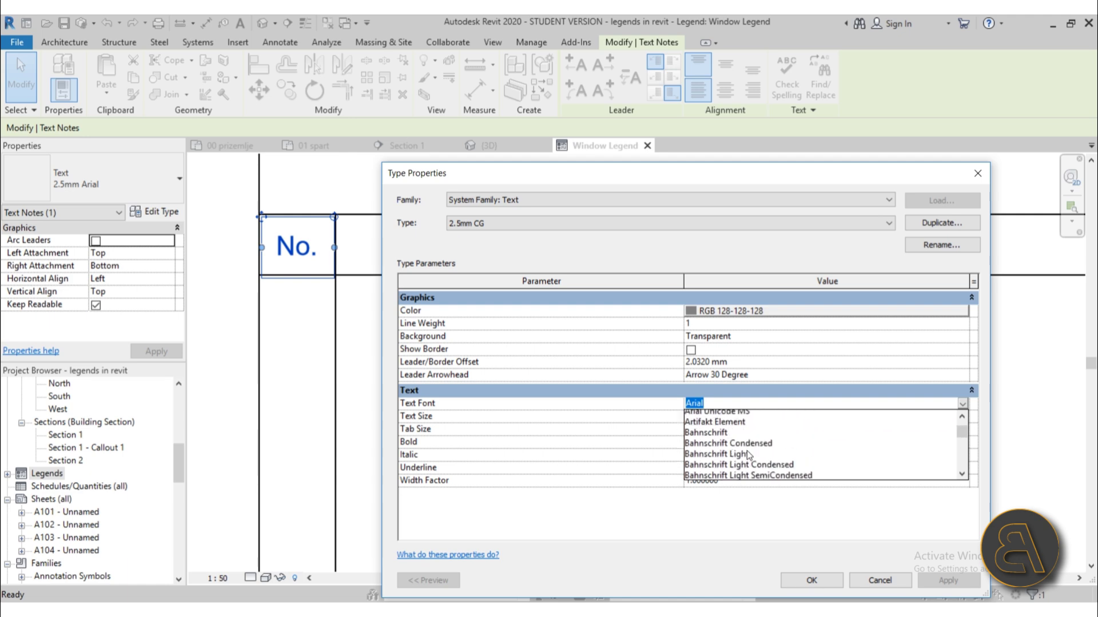
scroll(766, 455, "down", 8)
scroll(768, 450, "down", 4)
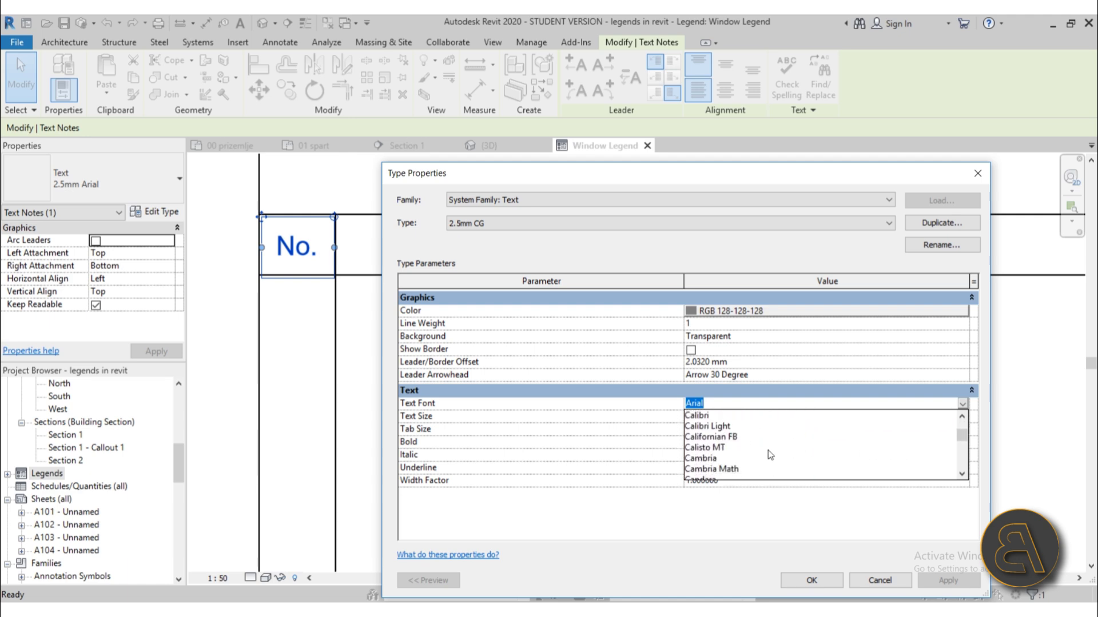
left_click(722, 426)
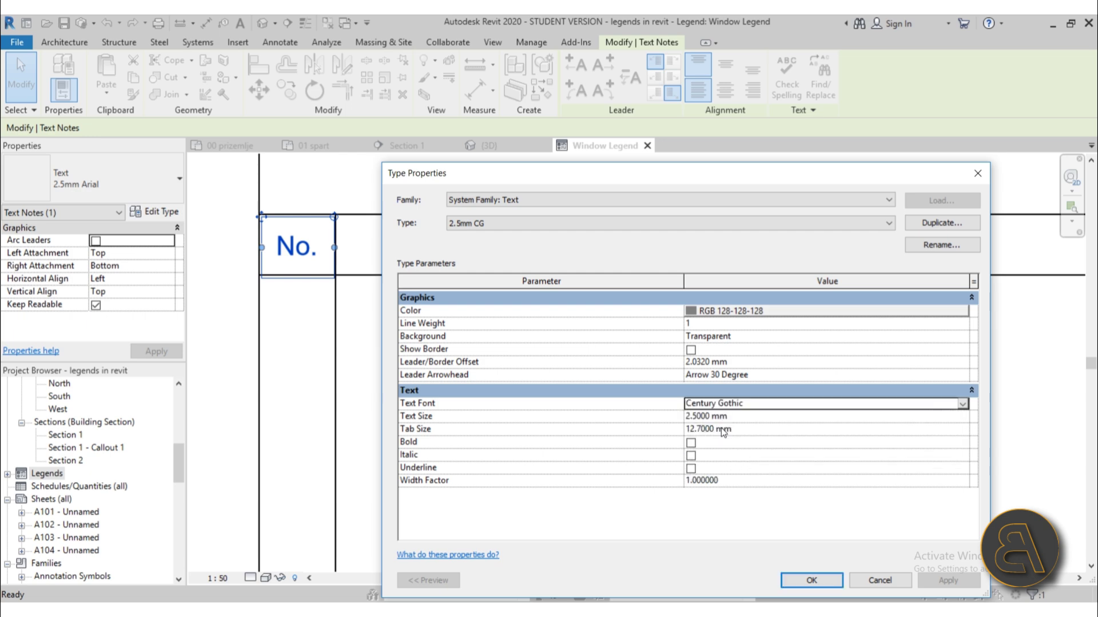
left_click(817, 581)
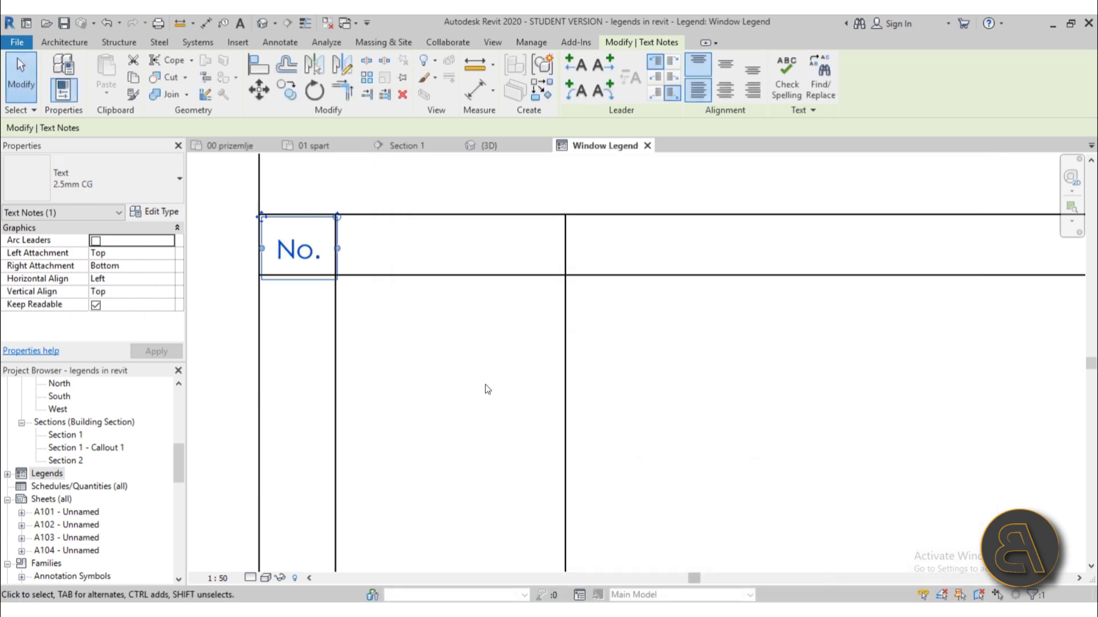
Step: Nudge the "No." heading slightly upward in its cell and darken its text type's color to RGB 074-074-074
left_click(376, 341)
left_click(299, 256)
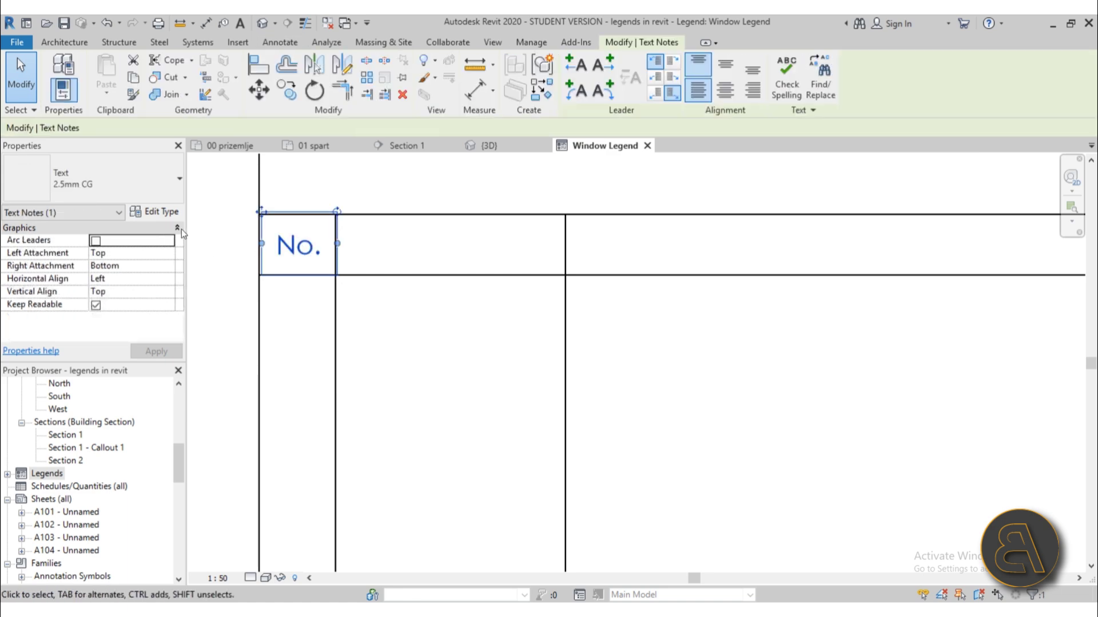
left_click(151, 215)
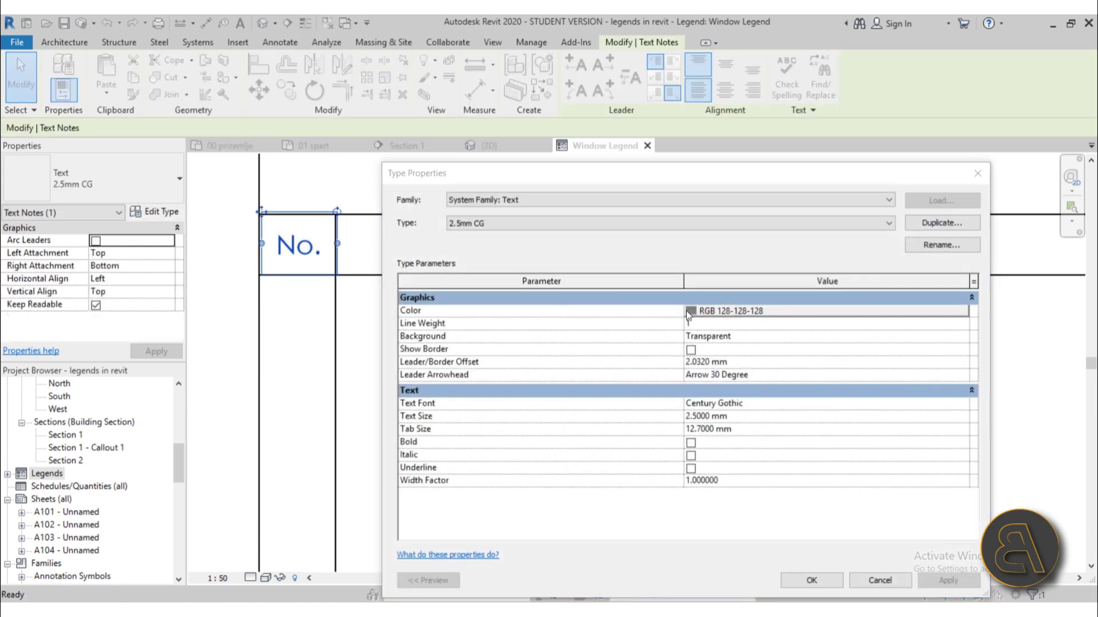
left_click(686, 310)
left_click_drag(835, 352, 847, 373)
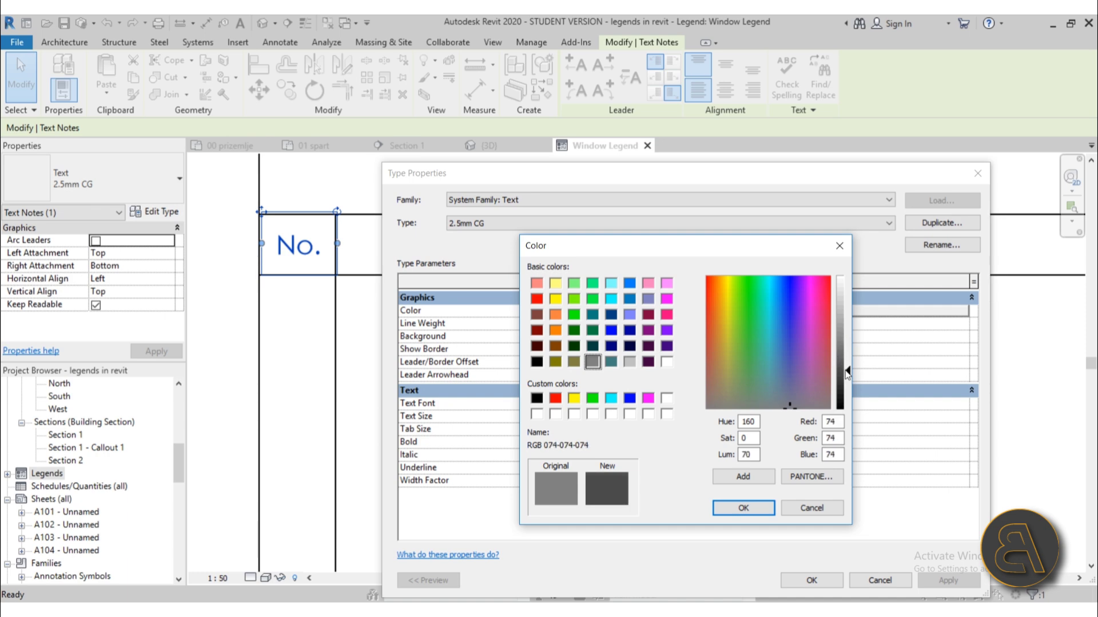
left_click(758, 513)
left_click(811, 580)
Step: Copy the "No." heading into the second column's heading cell and change the copy's text to "Name"
left_click(303, 255)
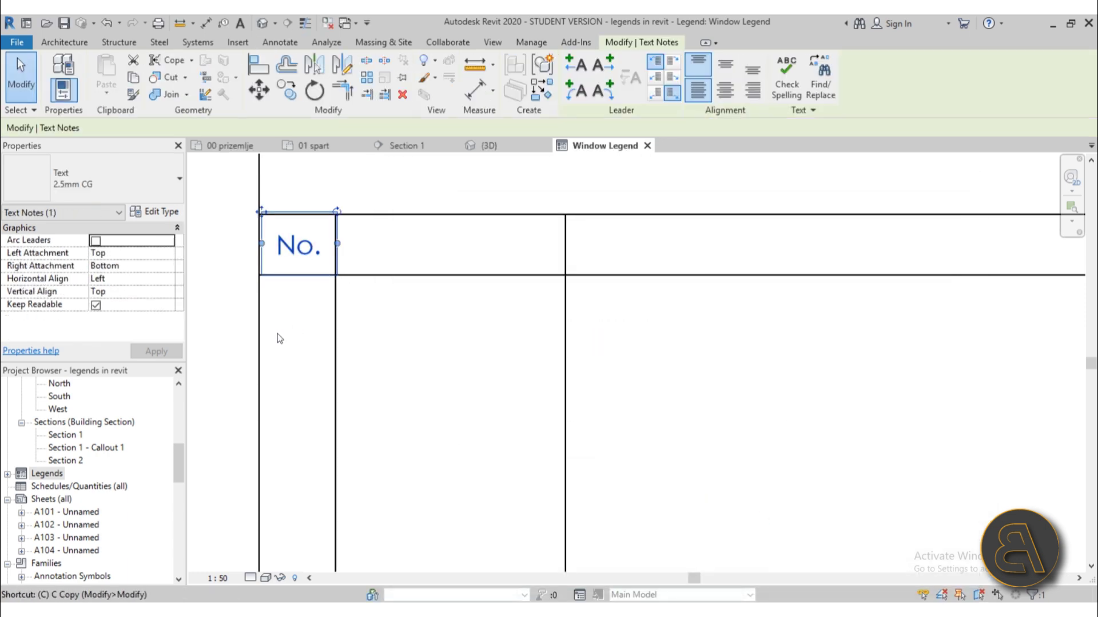
key("c")
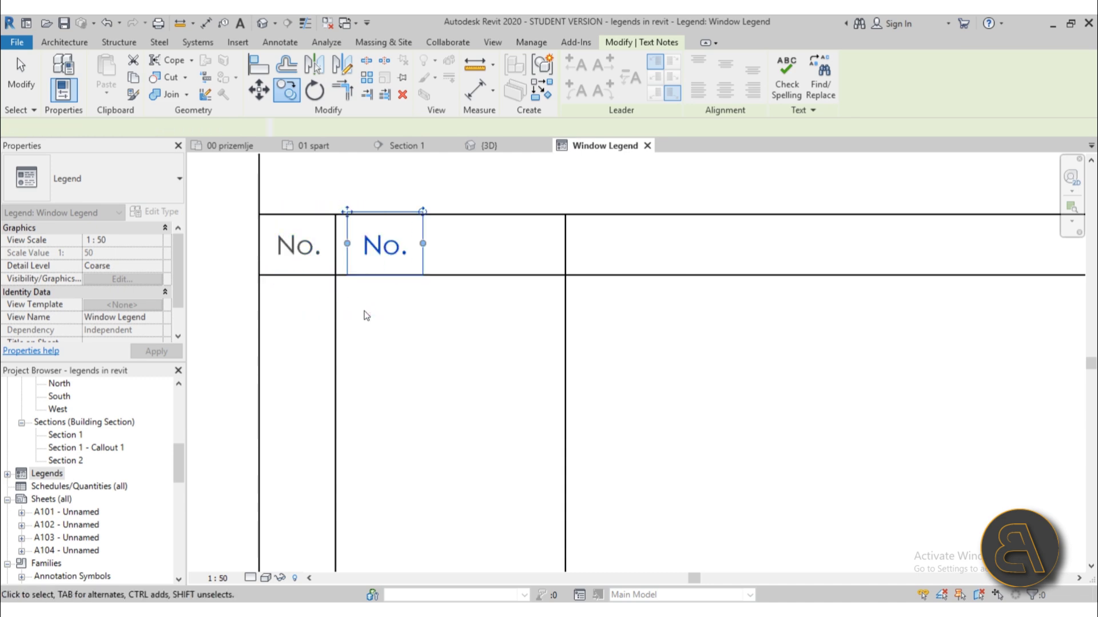
left_click(365, 314)
double_click(385, 257)
left_click_drag(384, 257, 430, 264)
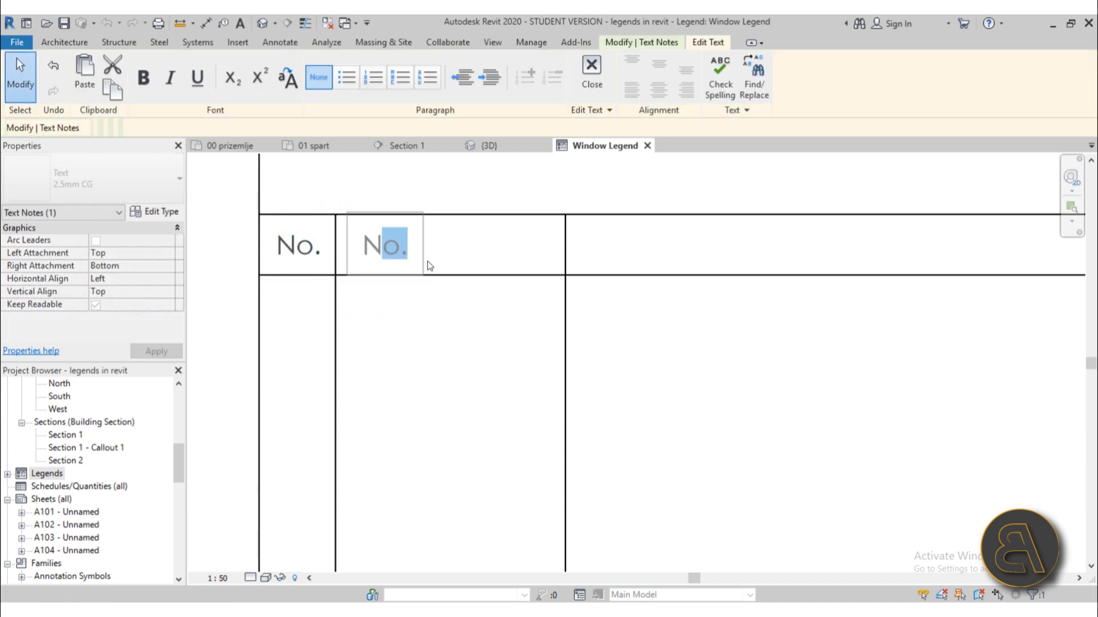
key("BackSpace")
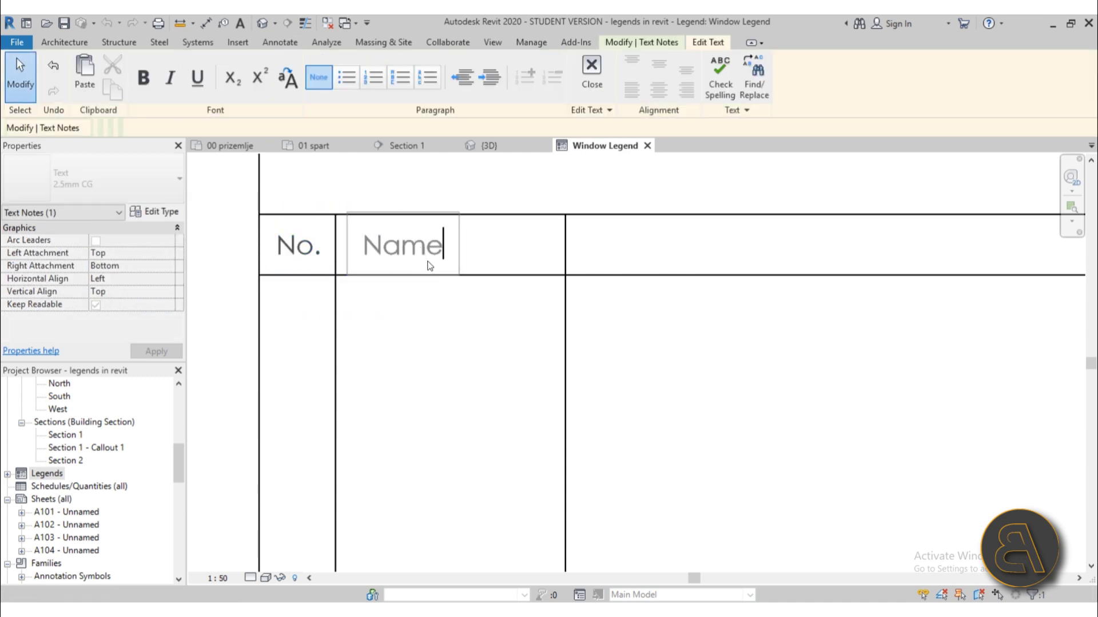
left_click(449, 299)
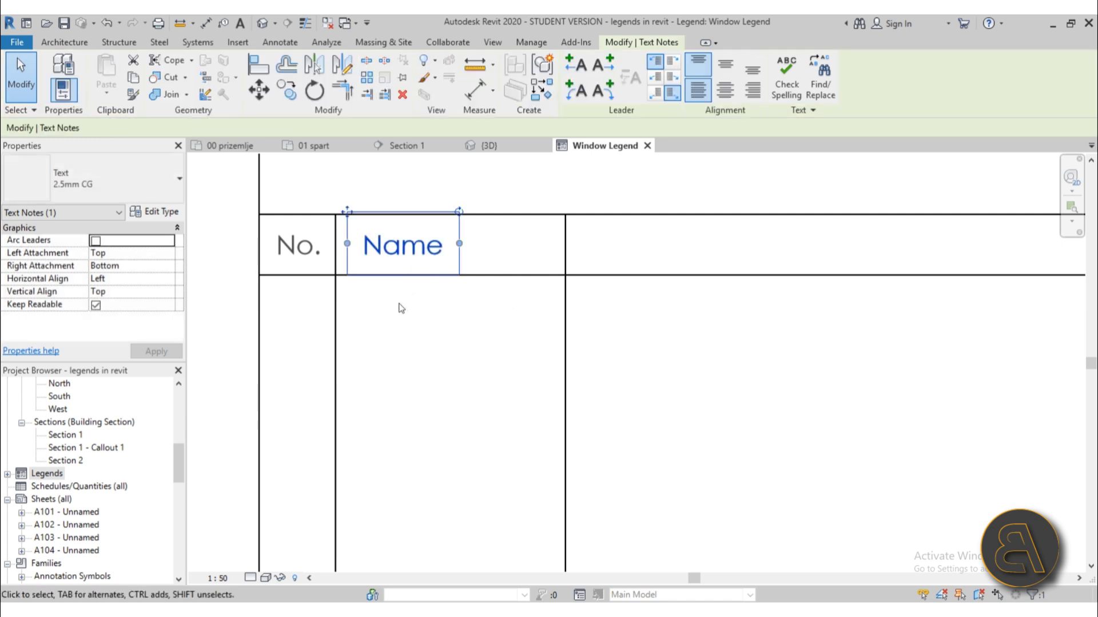
Step: Copy the "Name" heading into the third column's heading cell and change the copy's text to "Floor plan view"
key("o")
left_click(389, 313)
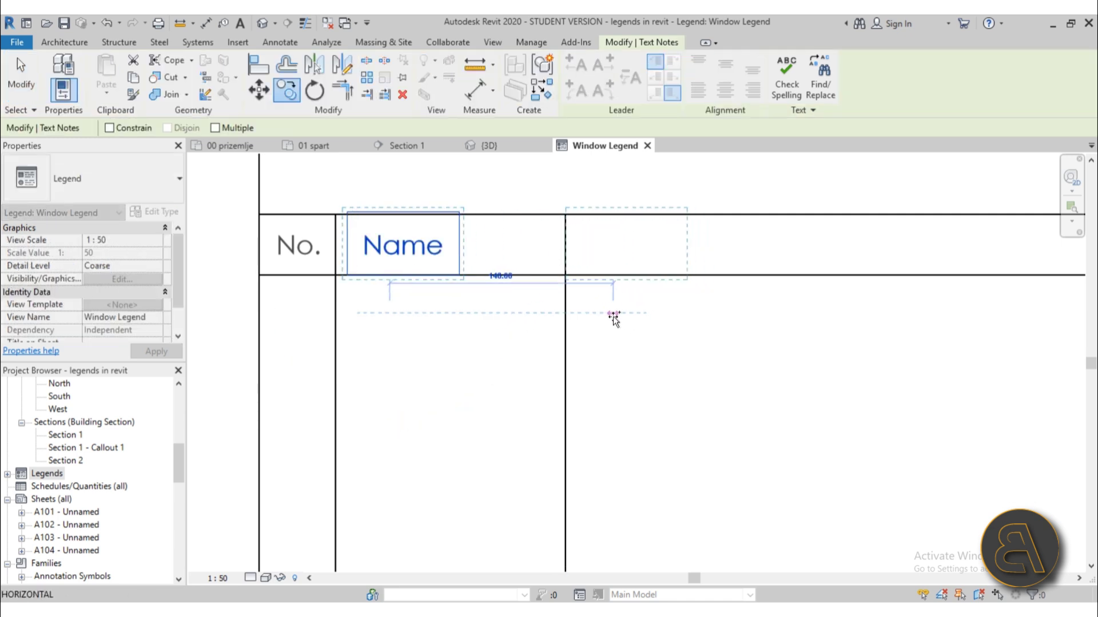
left_click(613, 317)
scroll(488, 318, "down", 2)
scroll(629, 275, "up", 2)
double_click(382, 263)
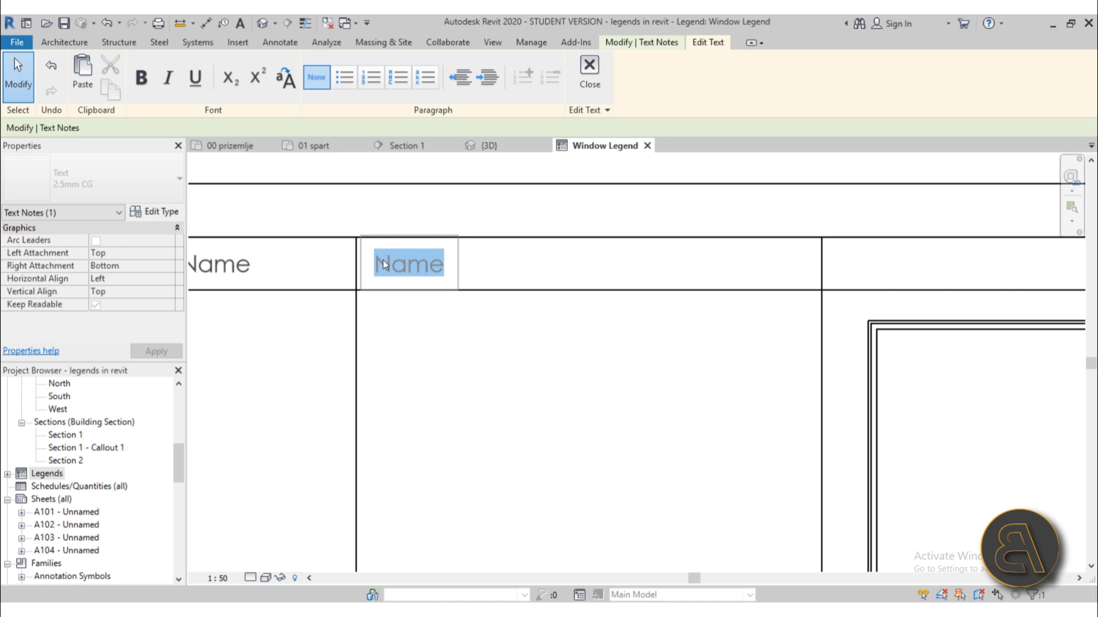
left_click_drag(380, 263, 441, 273)
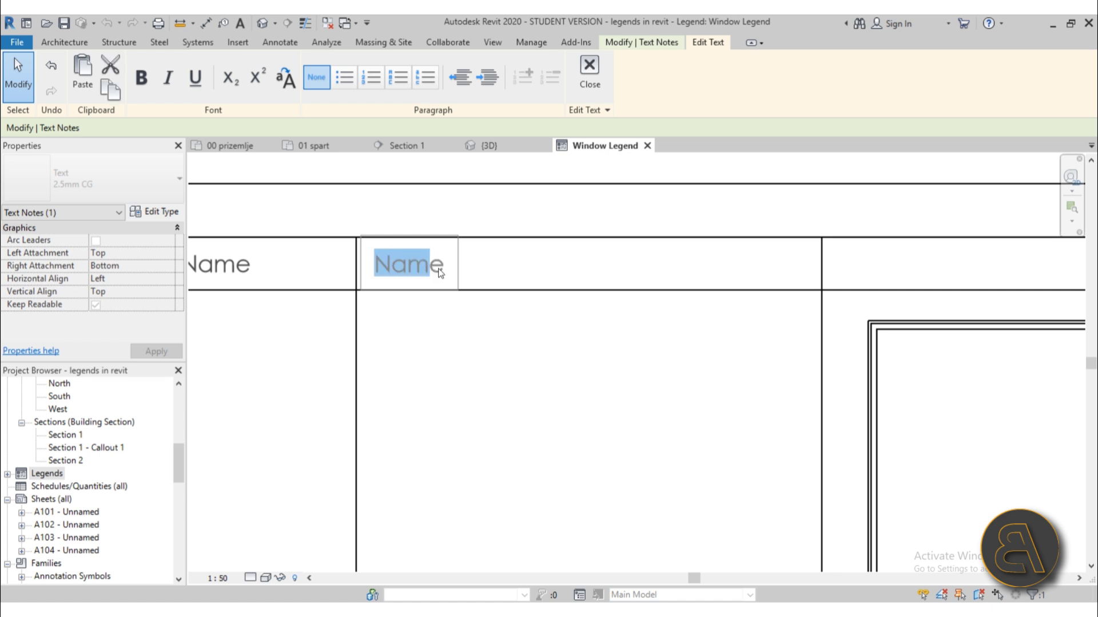
key("BackSpace")
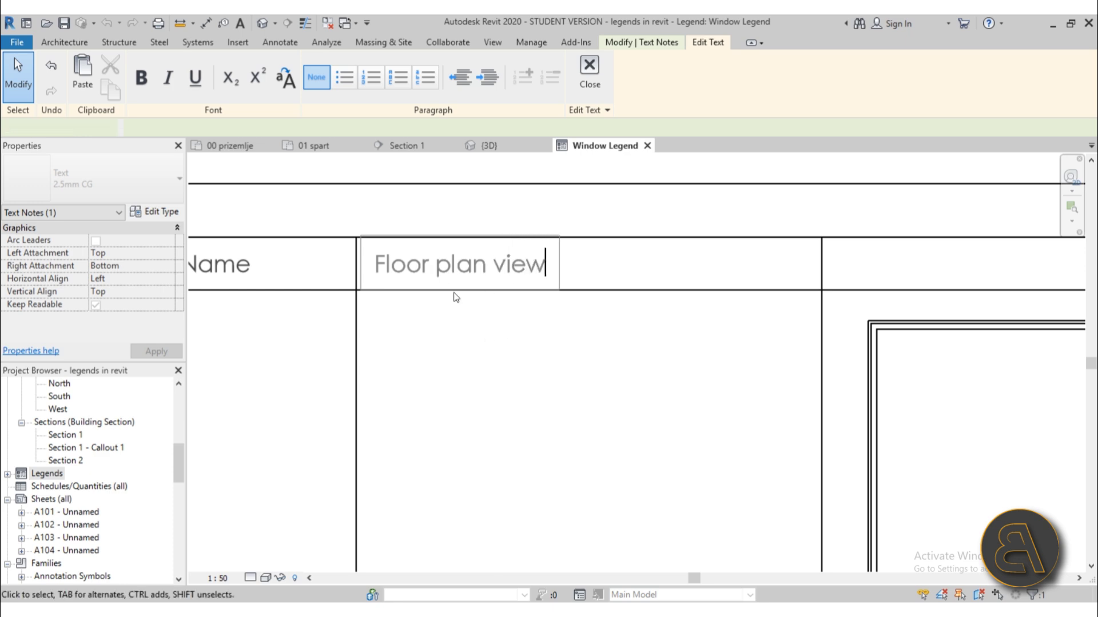
left_click(426, 333)
Step: Copy the "Floor plan view" heading horizontally into the heading cell above the window elevation
key("c")
key("o")
left_click(415, 361)
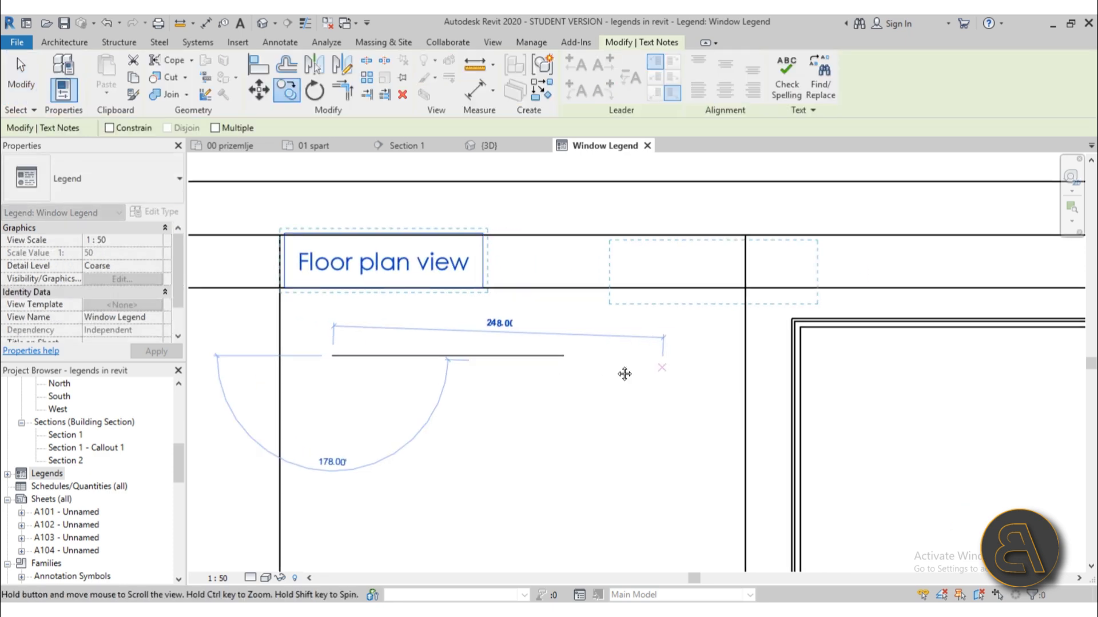
middle_click_drag(707, 375, 416, 350)
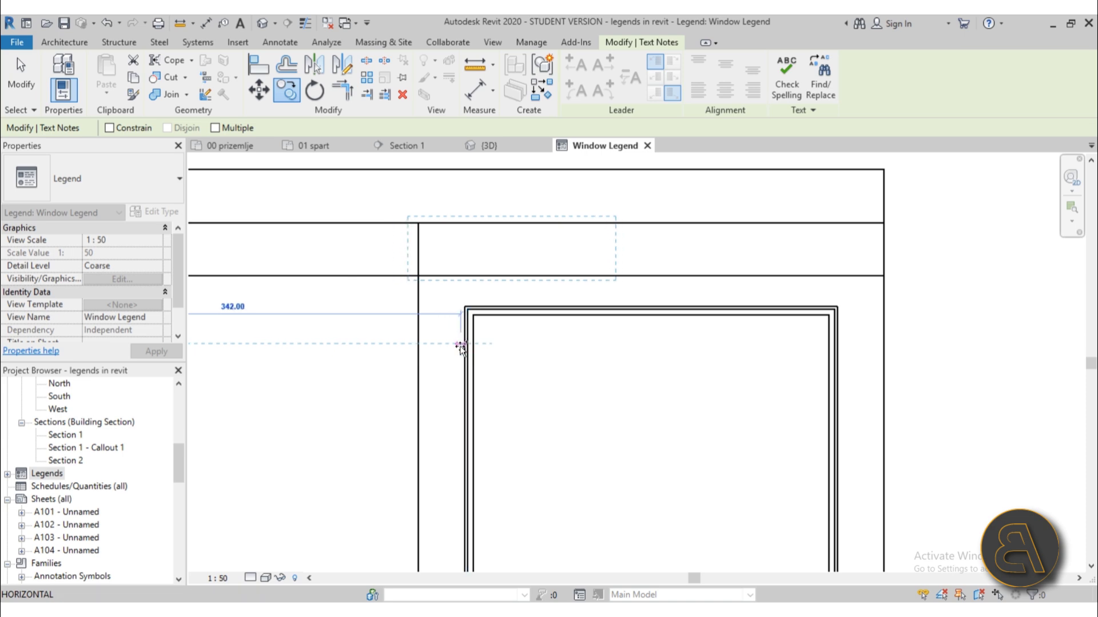
left_click(458, 345)
left_click(426, 348)
Step: Change the copied heading above the window elevation to "Elevation view"
left_click(451, 260)
left_click_drag(450, 262, 726, 262)
double_click(463, 262)
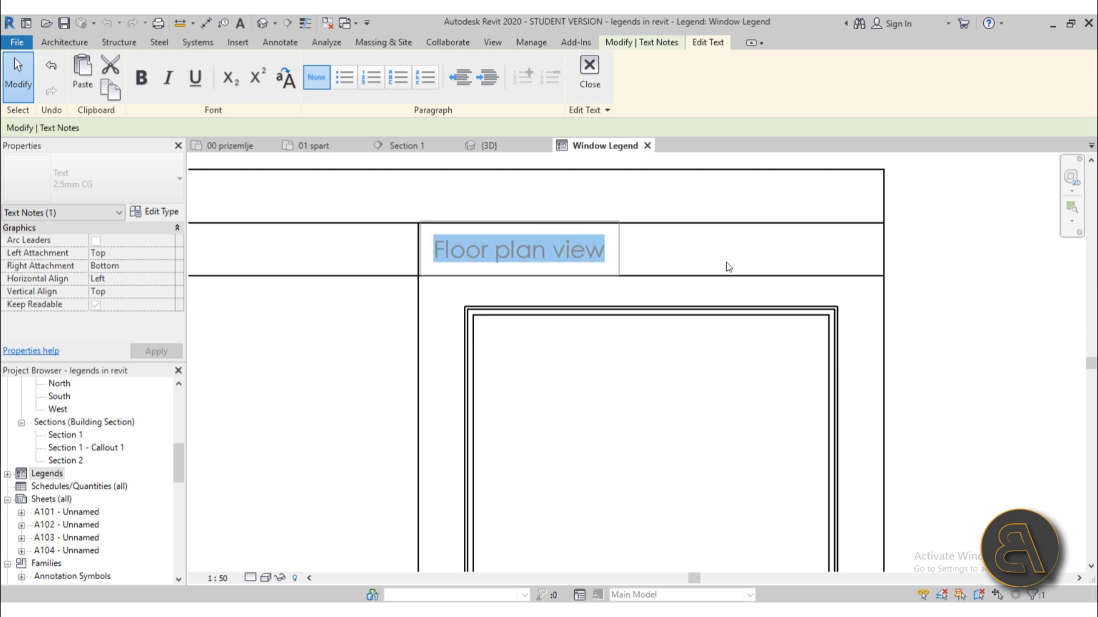
left_click(570, 260)
left_click_drag(544, 259, 411, 260)
key("BackSpace")
type("Elevat")
left_click(461, 351)
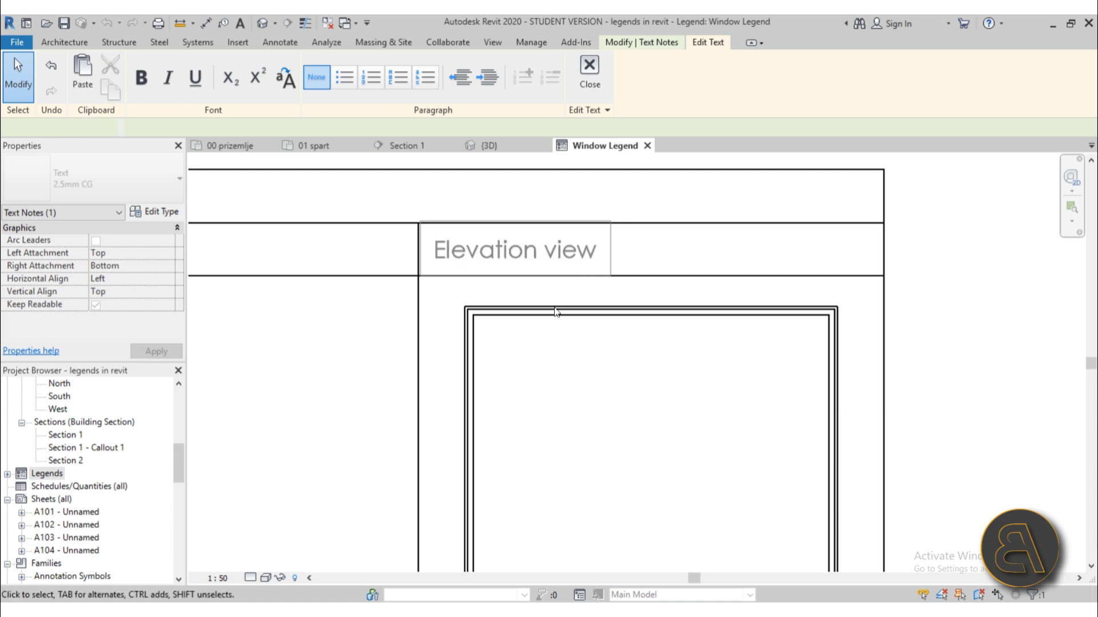
scroll(698, 280, "down", 3)
middle_click_drag(487, 344, 491, 335)
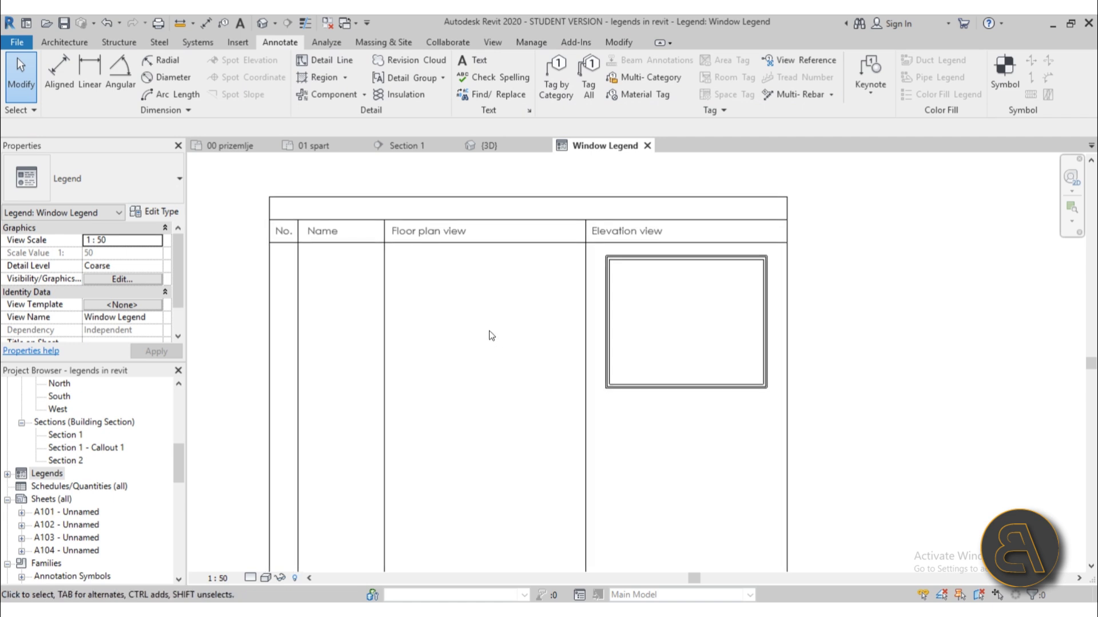
Step: Copy the window elevation horizontally into the "Floor plan view" column and set the copy's view to Floor Plan
left_click(615, 279)
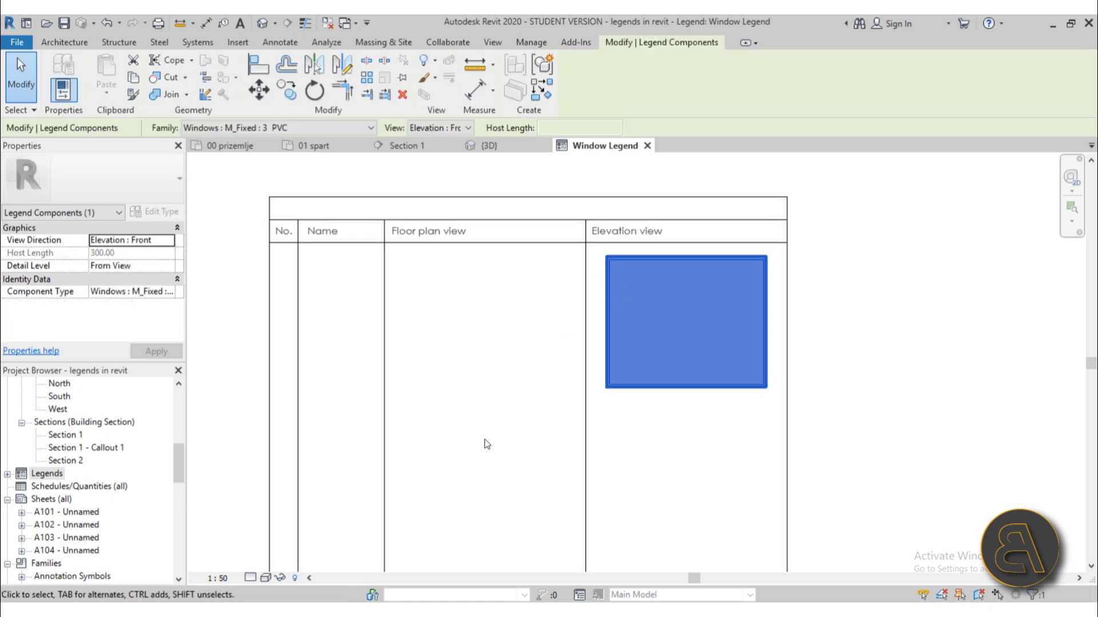
key("c")
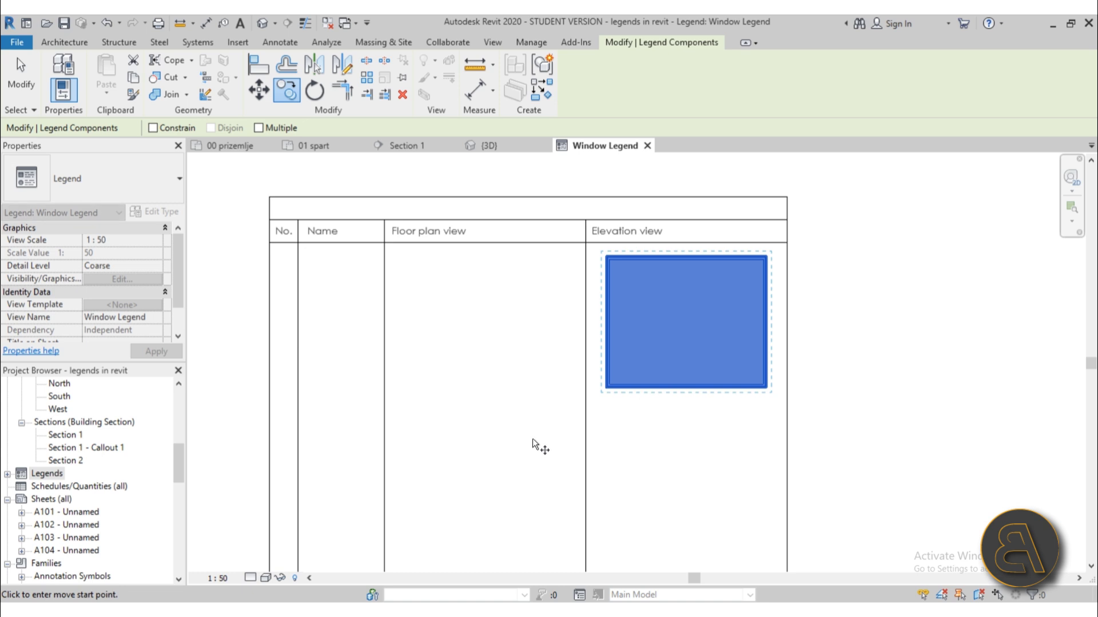
left_click(680, 456)
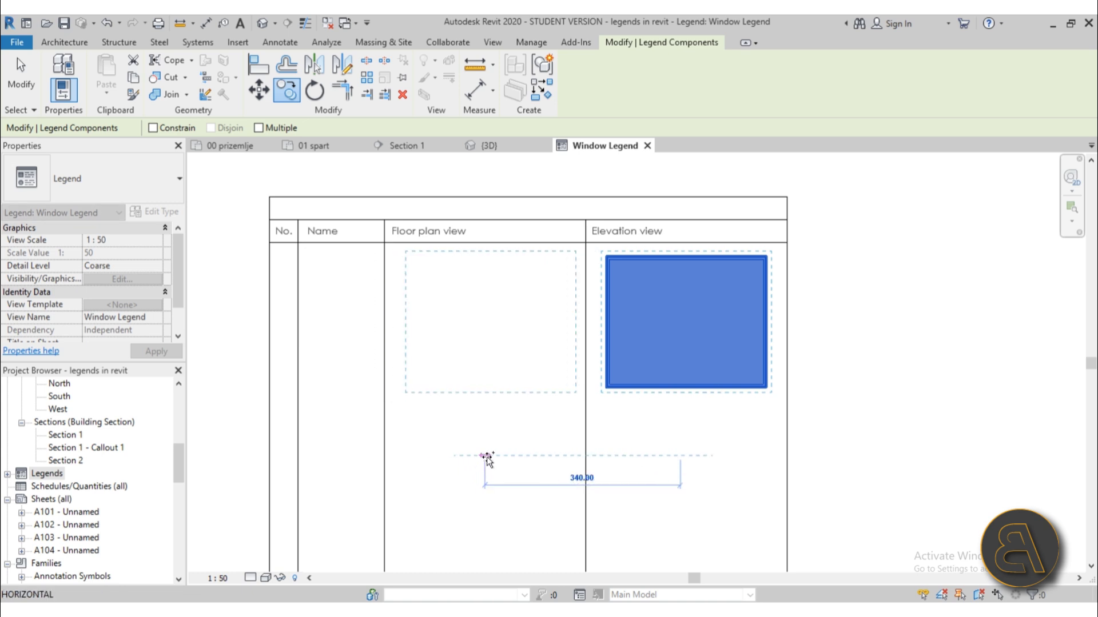
left_click(479, 457)
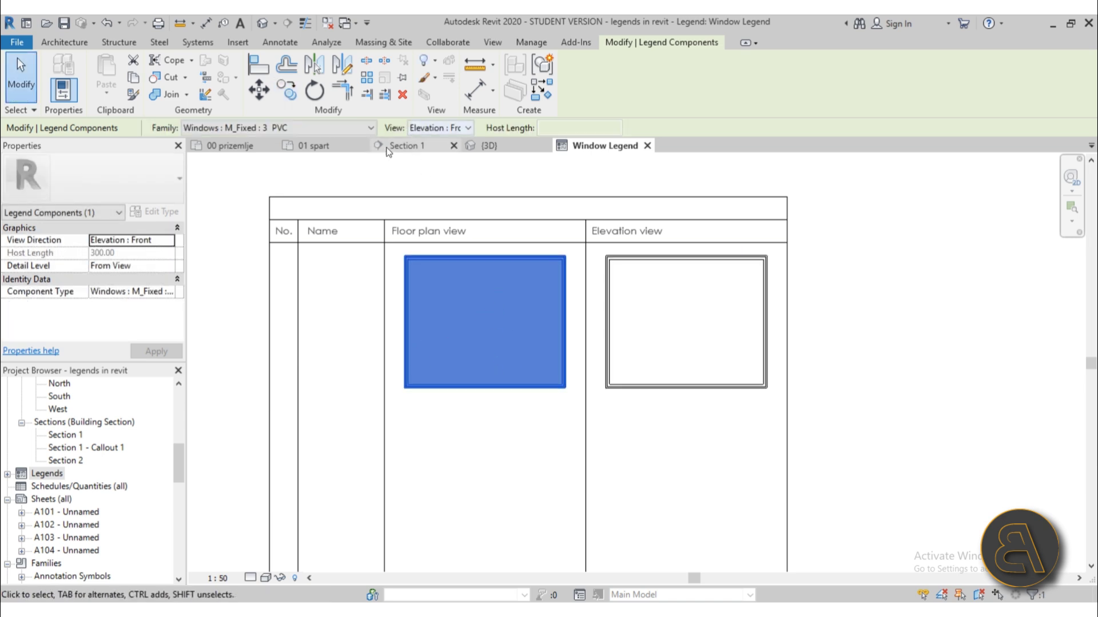
left_click(435, 128)
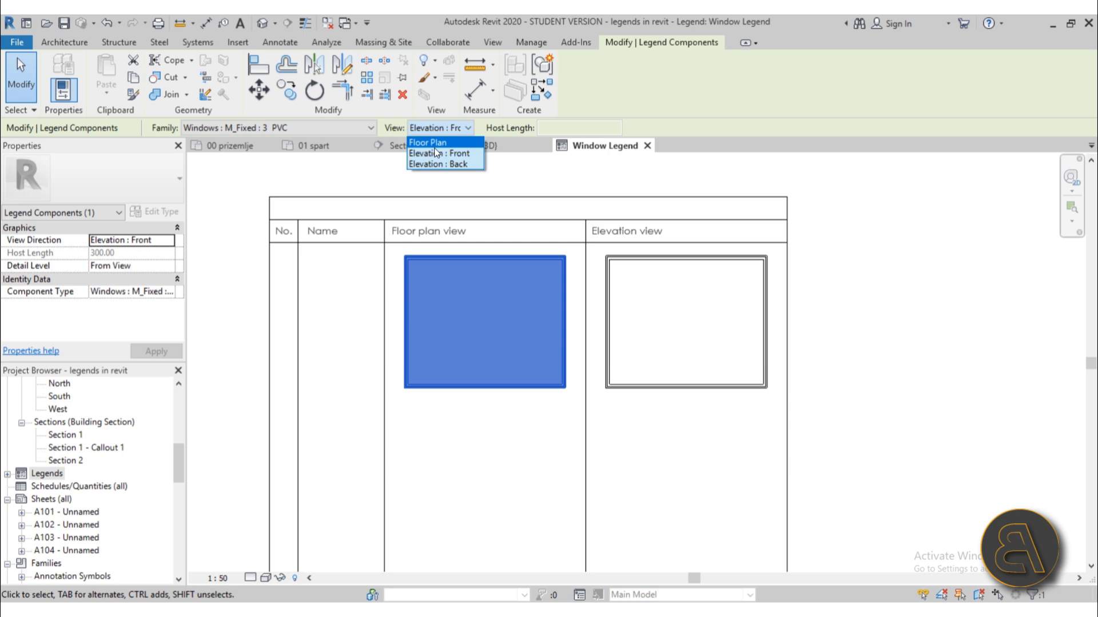
left_click(428, 143)
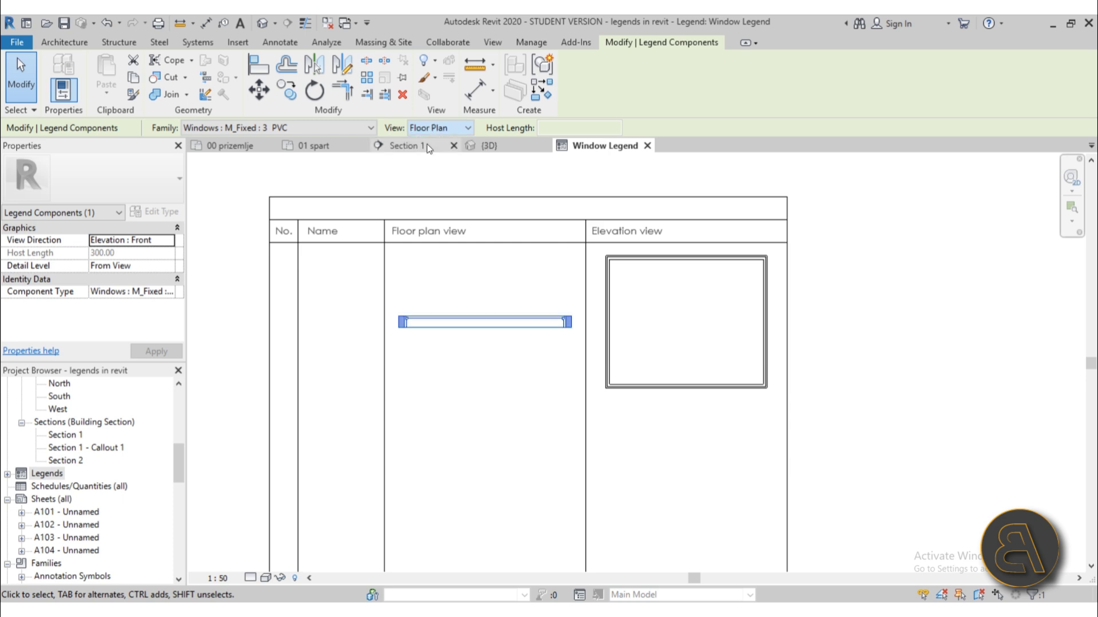
left_click(480, 343)
left_click(471, 326)
key("Escape")
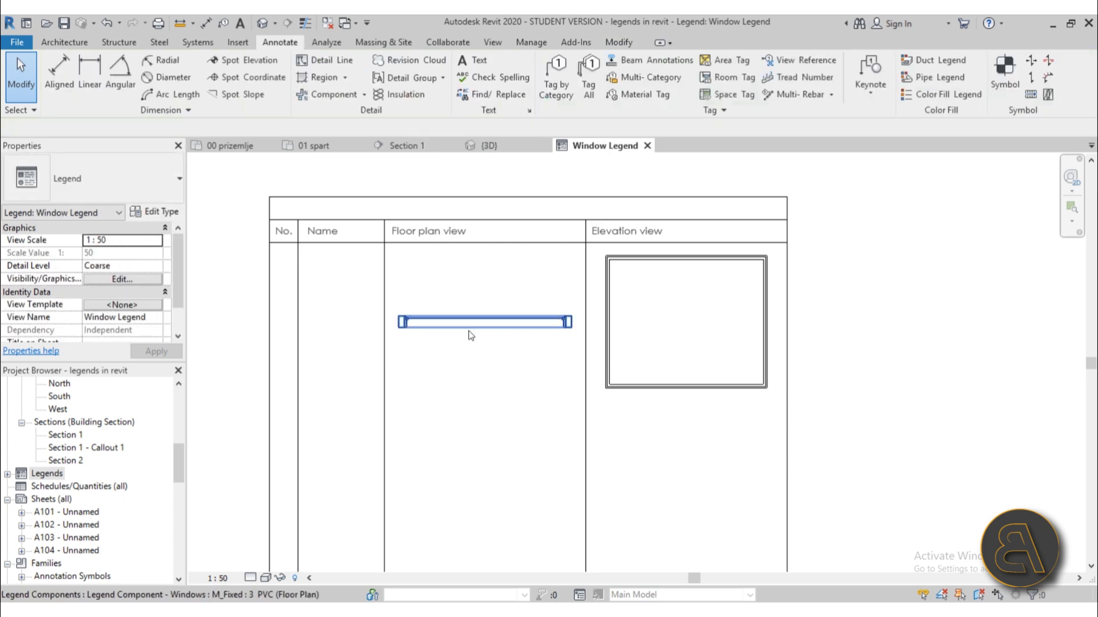
Step: Move the floor plan window component up to just below the heading row
scroll(469, 331, "up", 3)
left_click_drag(468, 317, 464, 198)
left_click(464, 281)
scroll(466, 282, "down", 2)
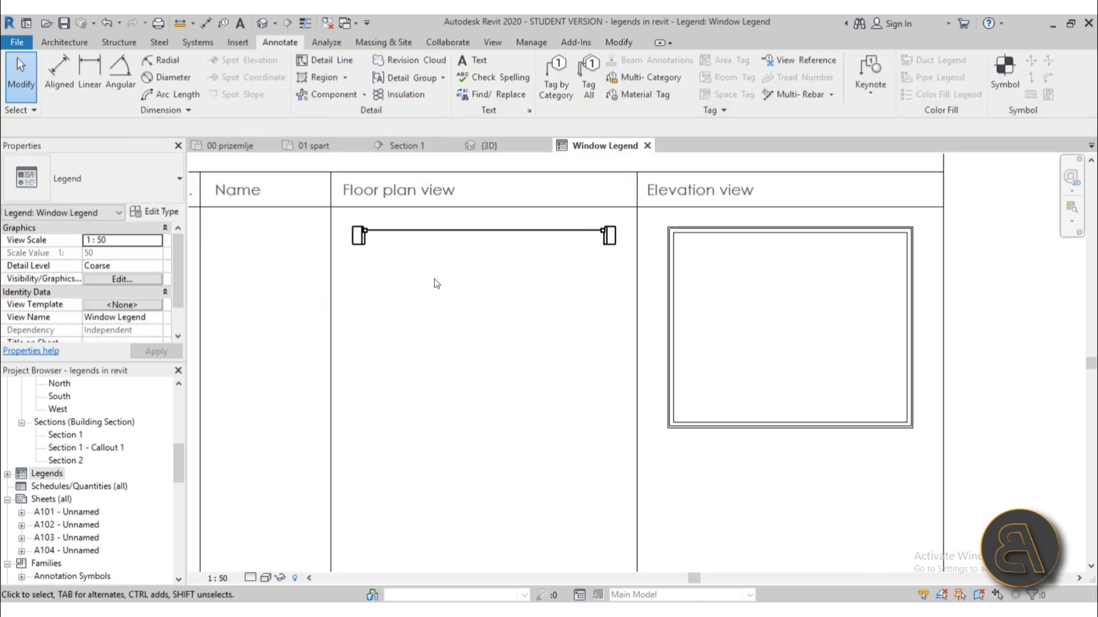
Step: Add an aligned dimension for the opening width of the floor plan window, placed below the component
left_click(56, 68)
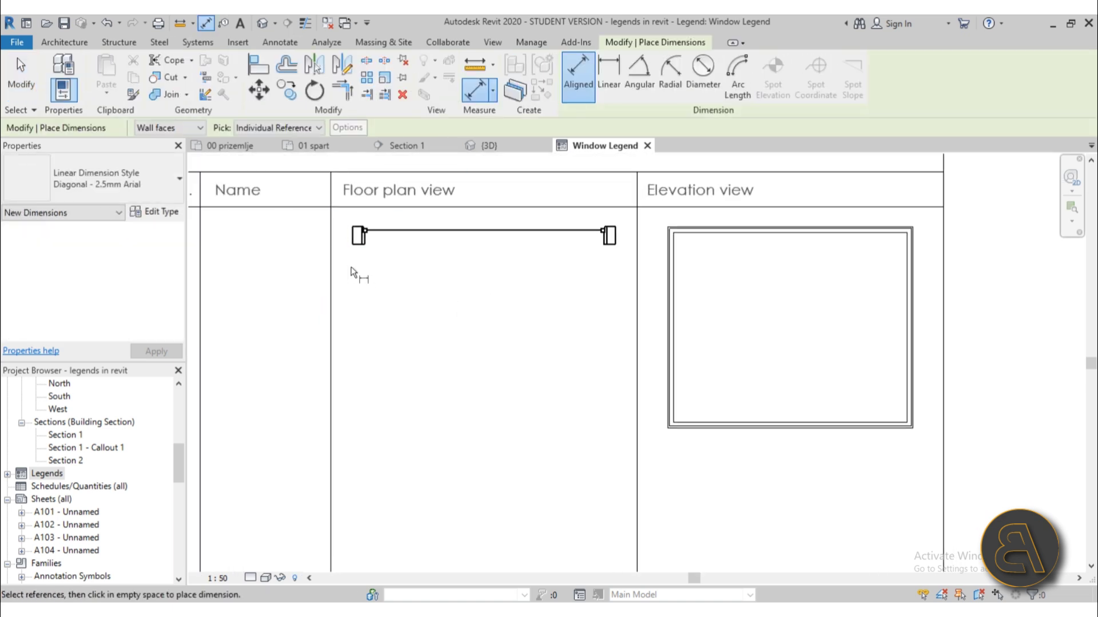
scroll(366, 255, "up", 5)
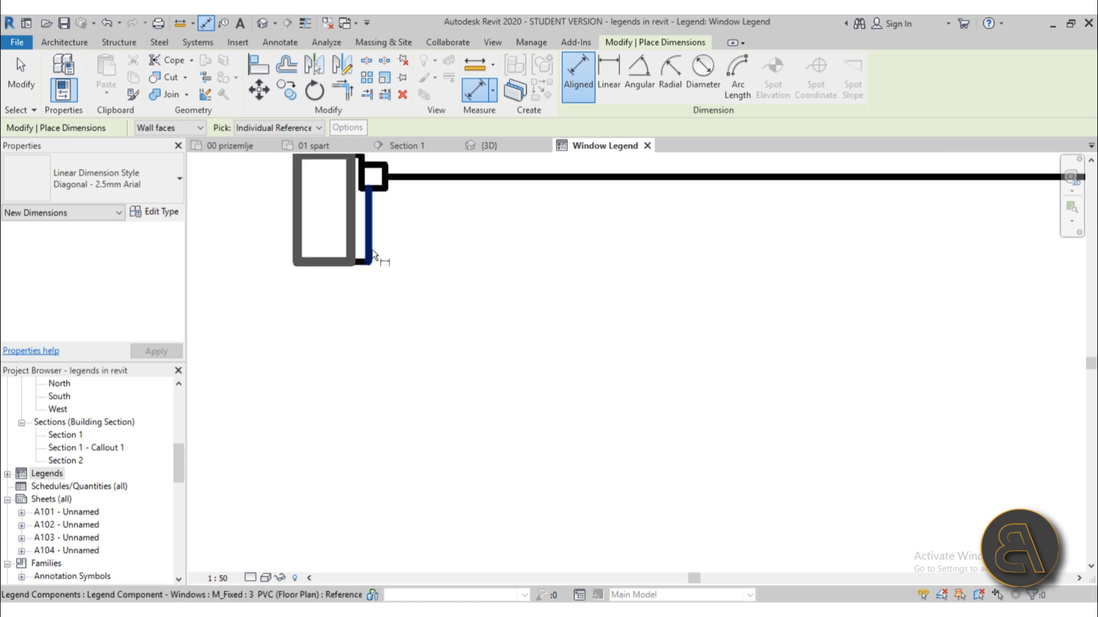
left_click(366, 253)
scroll(388, 249, "down", 3)
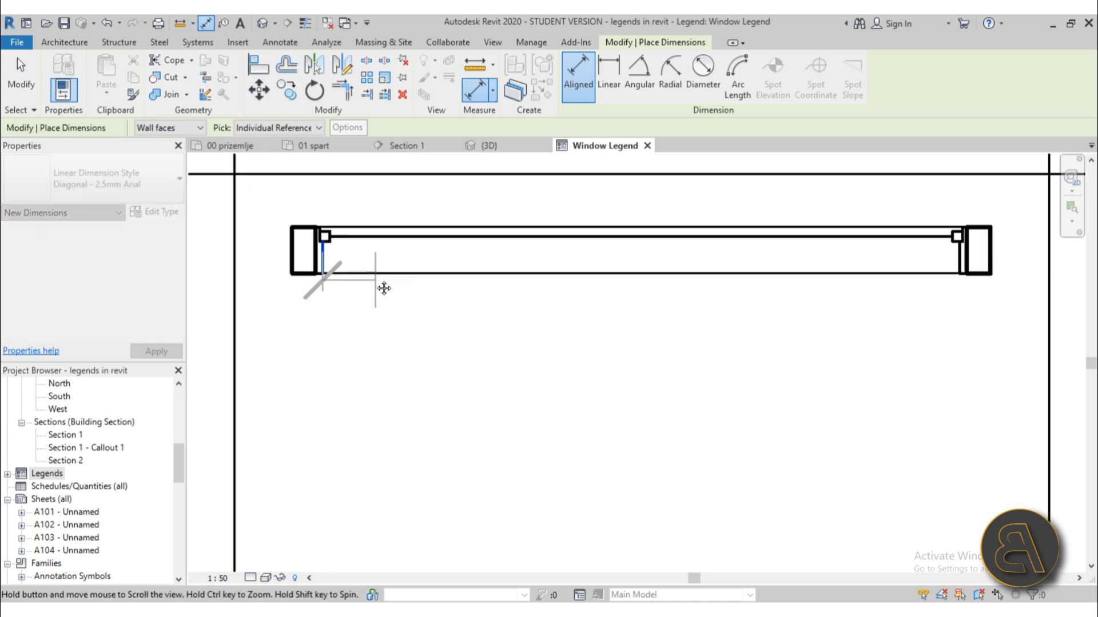
scroll(652, 278, "up", 3)
left_click(709, 262)
scroll(719, 319, "down", 3)
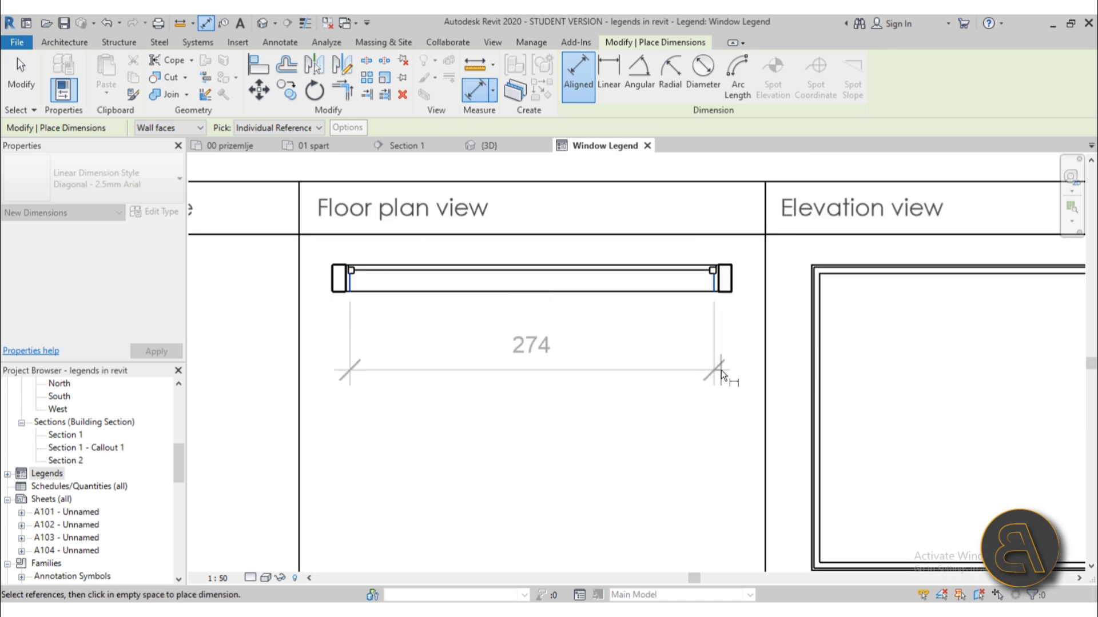
left_click(756, 346)
Step: Add an aligned dimension for the overall height of the window elevation, placed beside its left edge
scroll(712, 392, "down", 3)
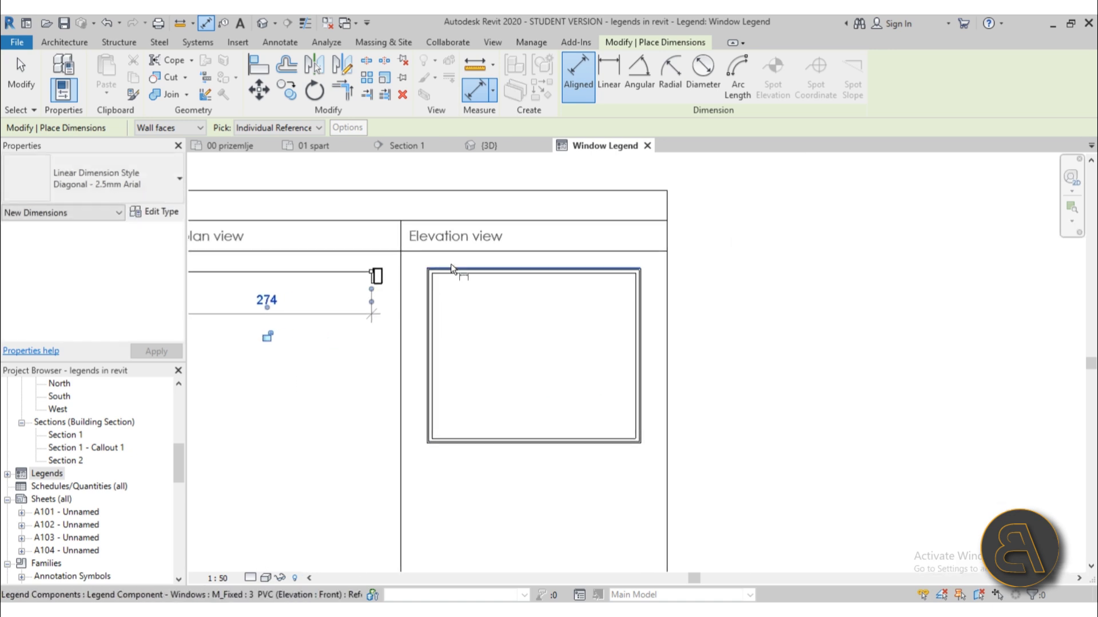
scroll(429, 283, "up", 3)
left_click(430, 282)
scroll(483, 304, "down", 3)
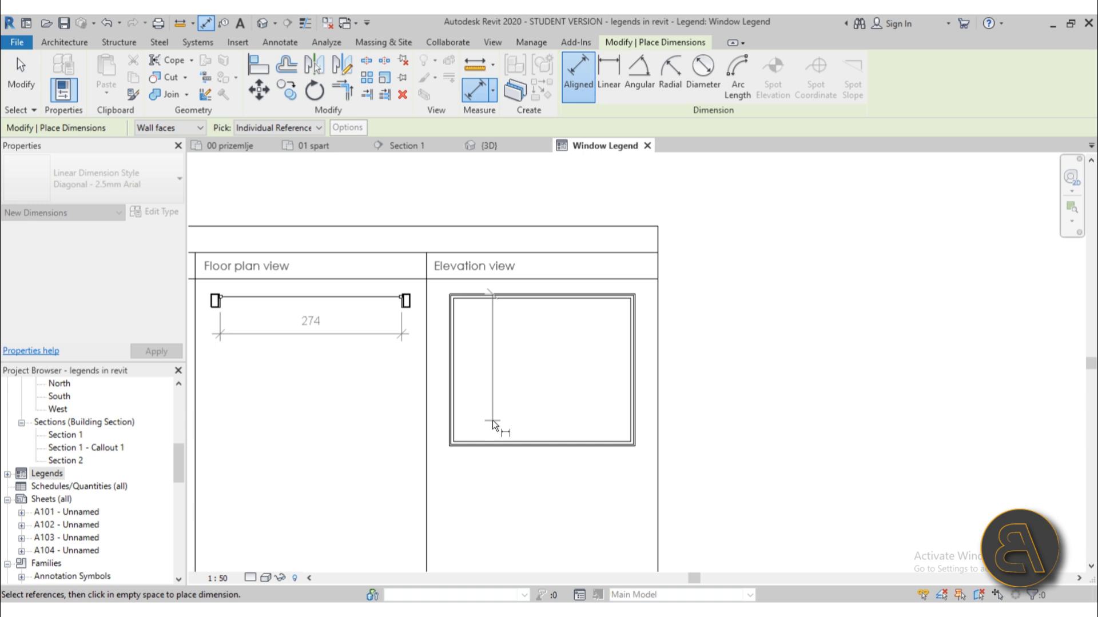
scroll(490, 420, "up", 3)
left_click(466, 476)
left_click(380, 513)
scroll(444, 386, "down", 3)
key("Escape")
key("Escape")
Step: Nudge the window elevation together with its height dimension to the right within the "Elevation view" column
scroll(478, 442, "up", 2)
left_click_drag(476, 433, 359, 357)
key("Right")
key("Right")
key("Right")
key("Right")
key("Right")
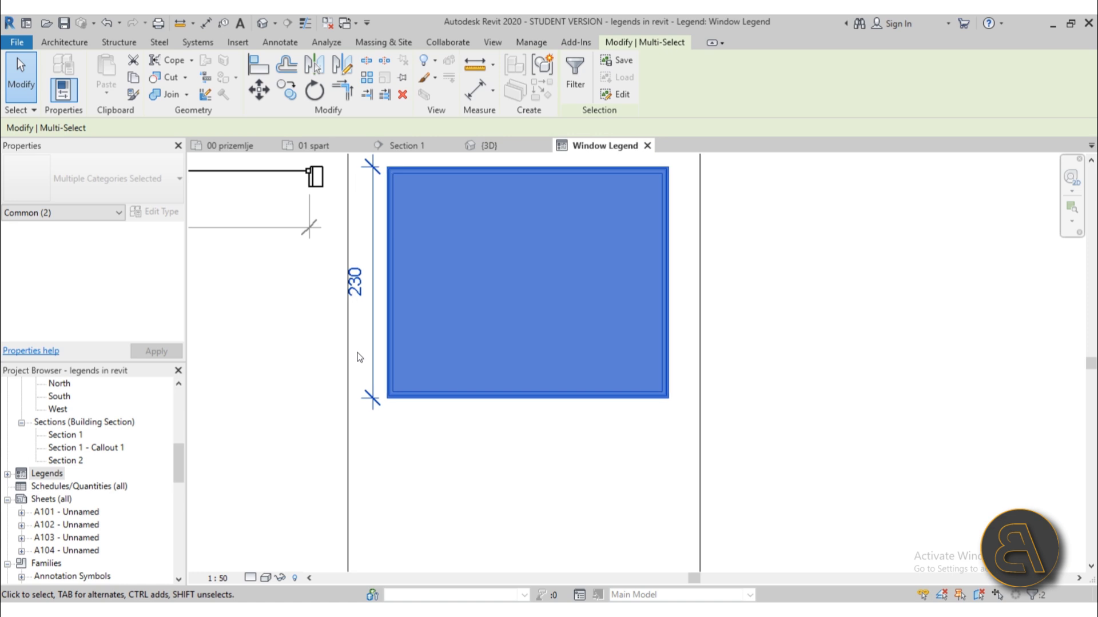
key("Right")
key("Right")
key("Right")
key("Right")
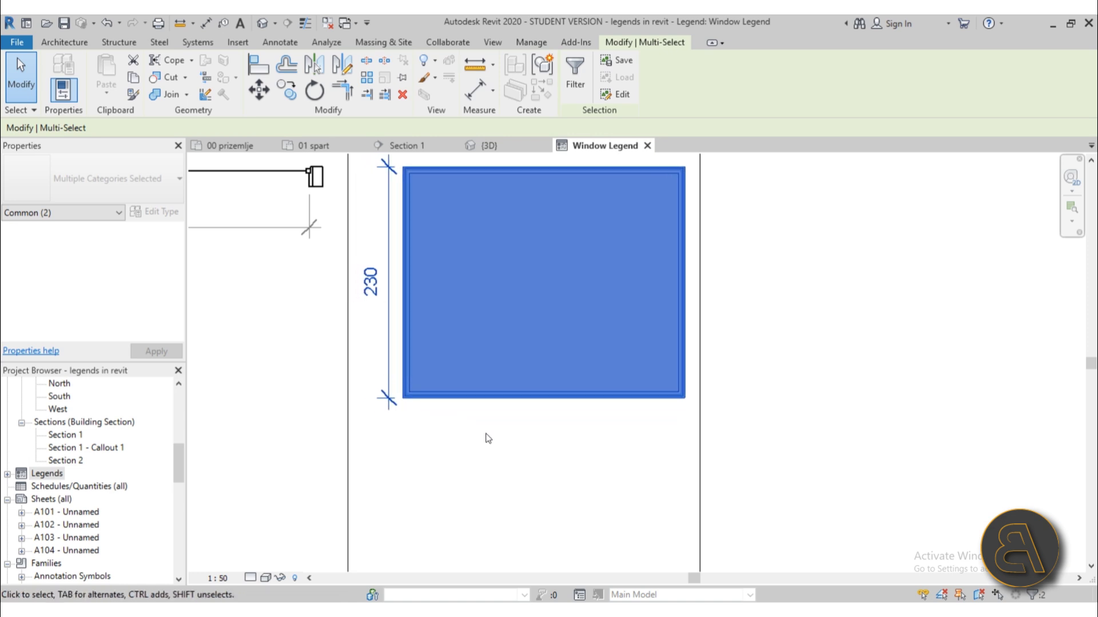
left_click(475, 414)
Step: Nudge only the height dimension slightly left, away from the window elevation
left_click(393, 336)
key("Left")
key("Left")
key("Left")
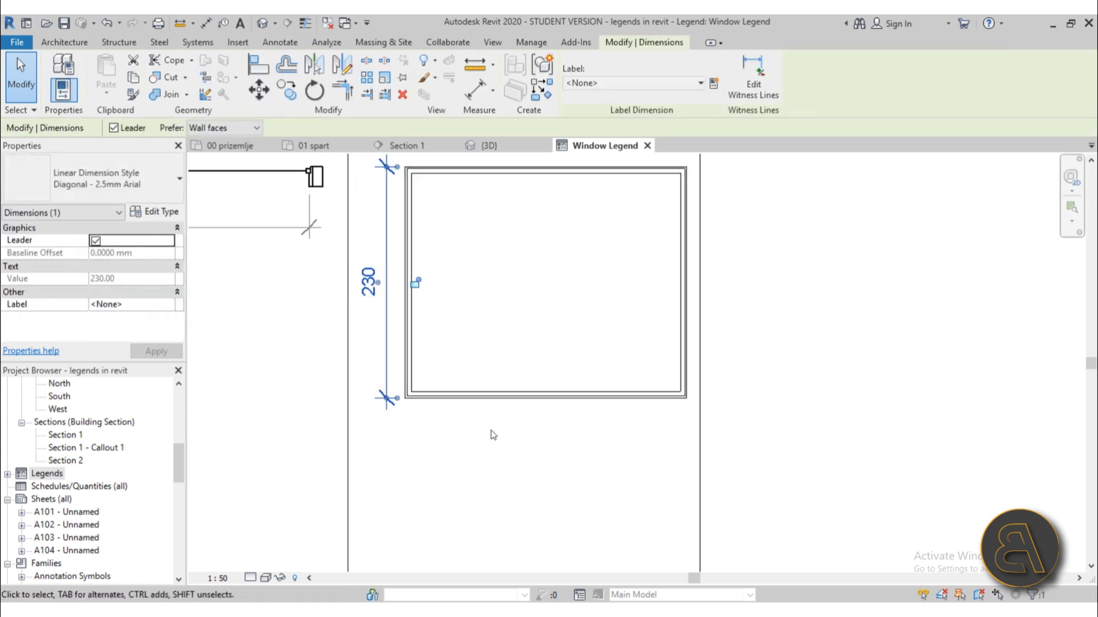
left_click(493, 437)
Step: Copy the heading row's lower line down to just below the window elevation to close the first window row
scroll(615, 335, "down", 2)
scroll(495, 224, "up", 1)
left_click(495, 225)
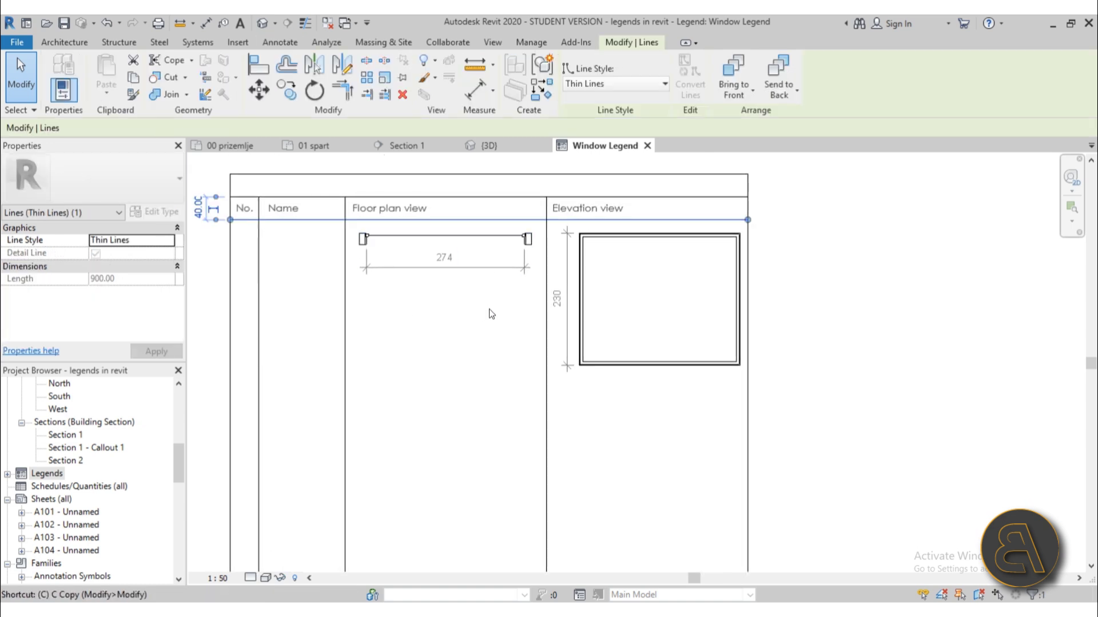
left_click_drag(748, 219, 755, 375)
left_click(476, 318)
Step: Copy the "No." and "Name" headings together straight down into the first window row
scroll(250, 234, "up", 5)
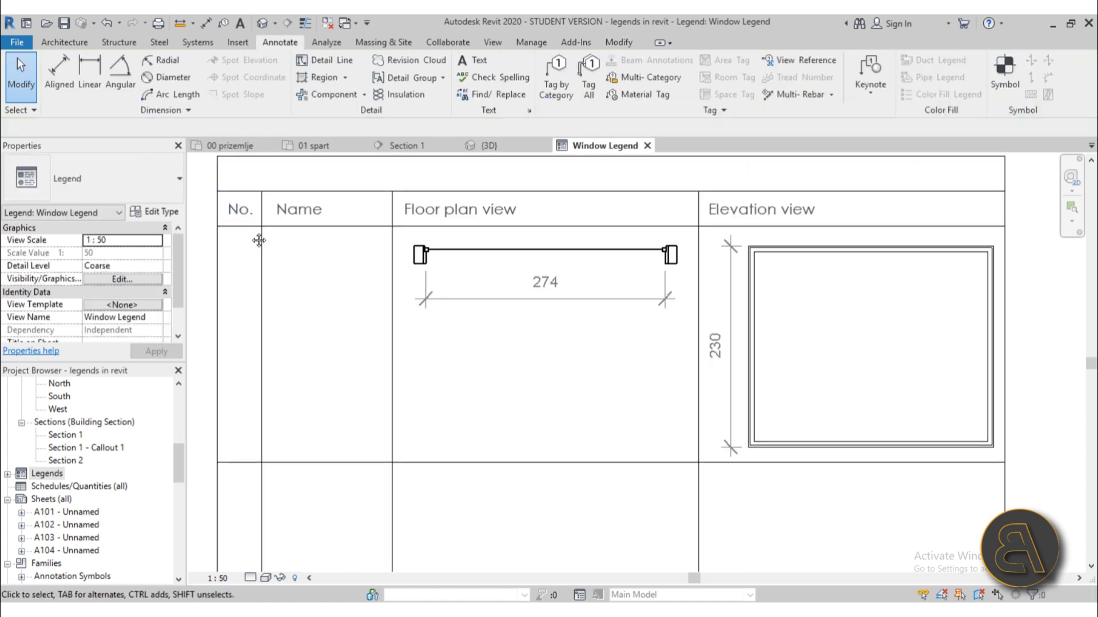
left_click(353, 223)
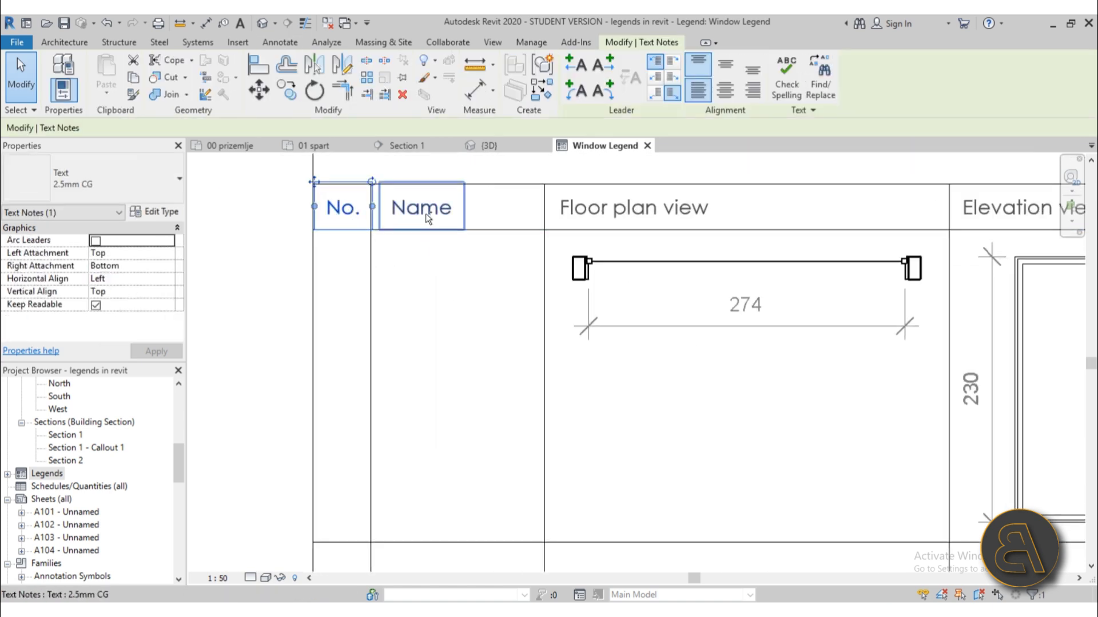
left_click(426, 216, "ctrl")
key("c")
key("o")
left_click(265, 242)
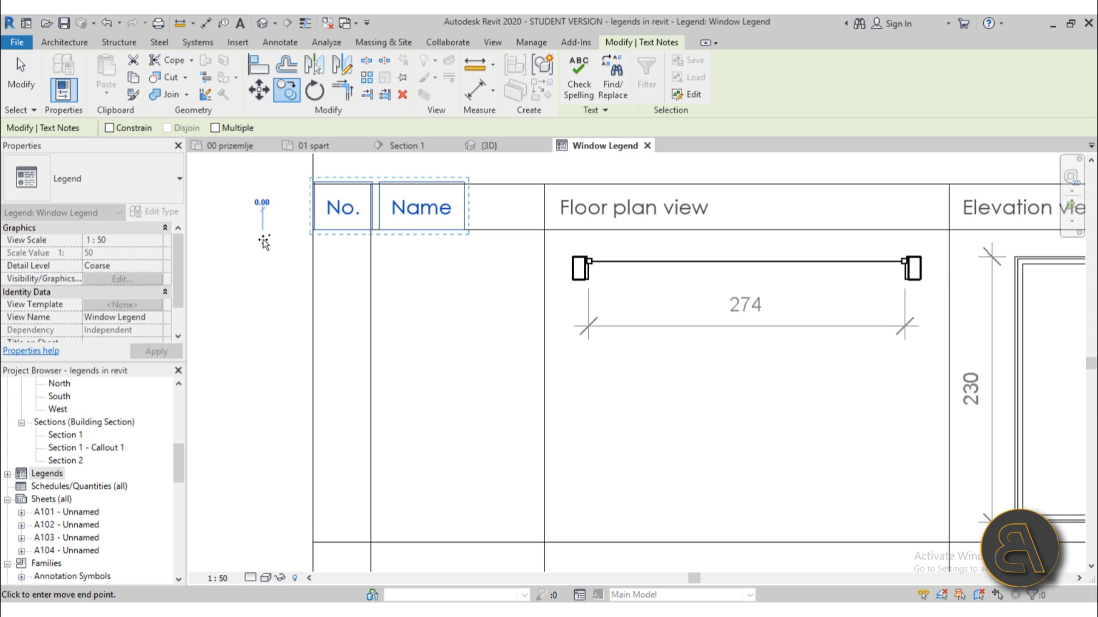
left_click(265, 304)
key("Escape")
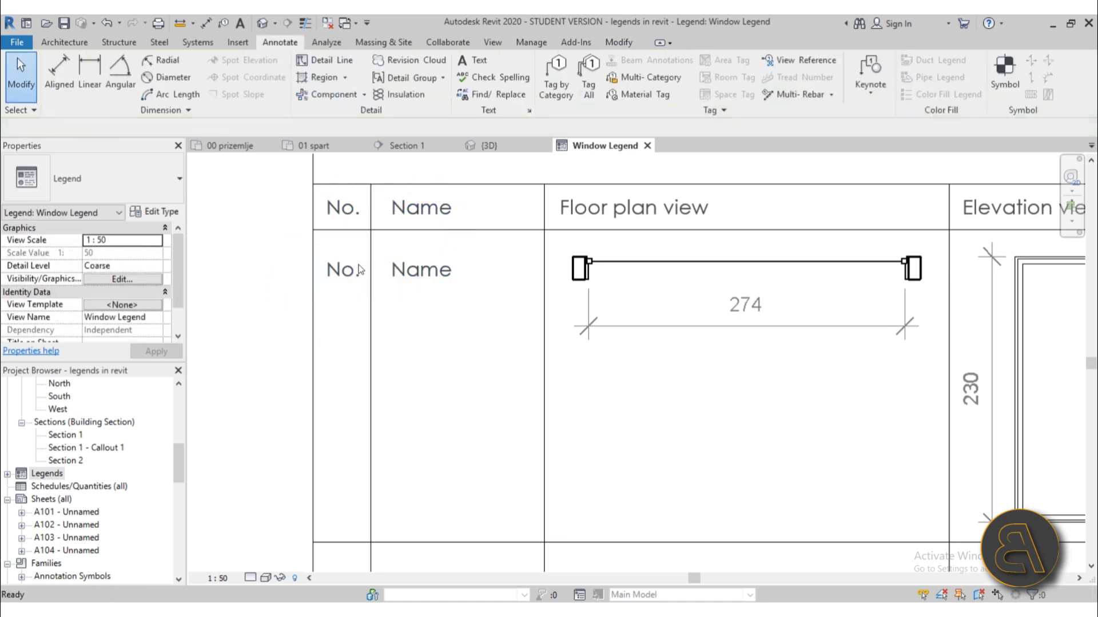
Step: Change the copied texts in the first window row to "1." for the number and "3. PVC" for the name
double_click(333, 271)
left_click(352, 278)
key("BackSpace")
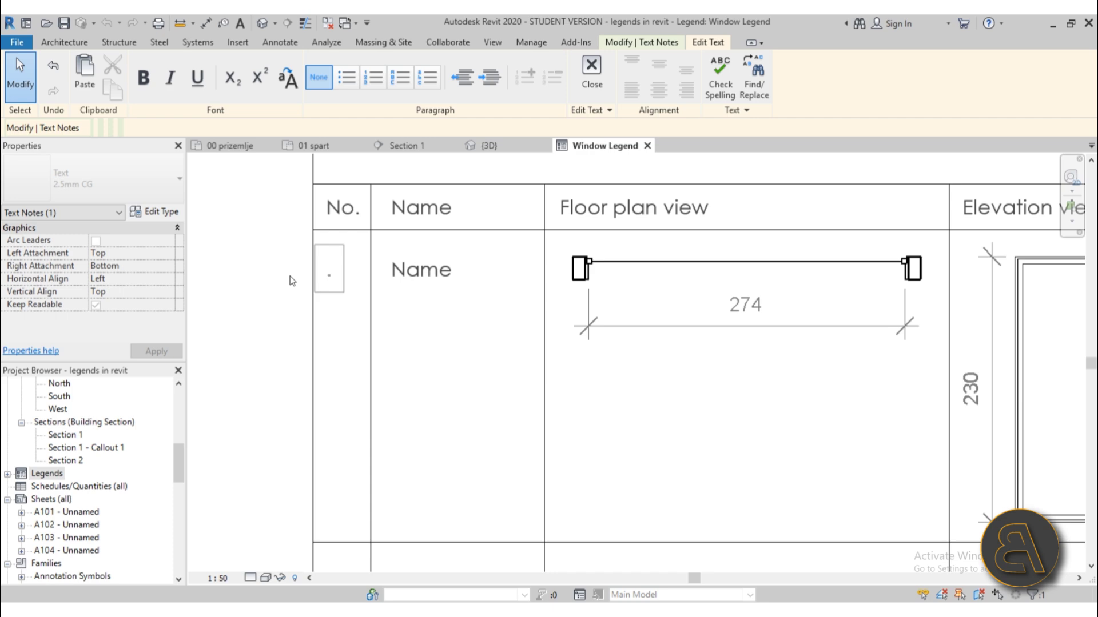
left_click(407, 276)
left_click(441, 286)
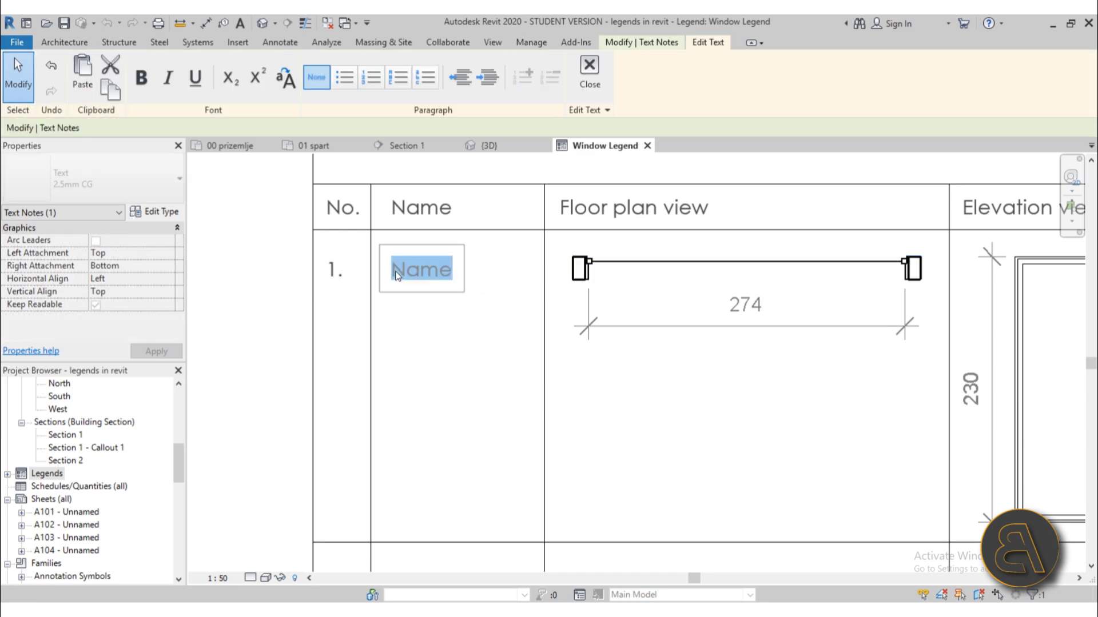
type("3. PVC")
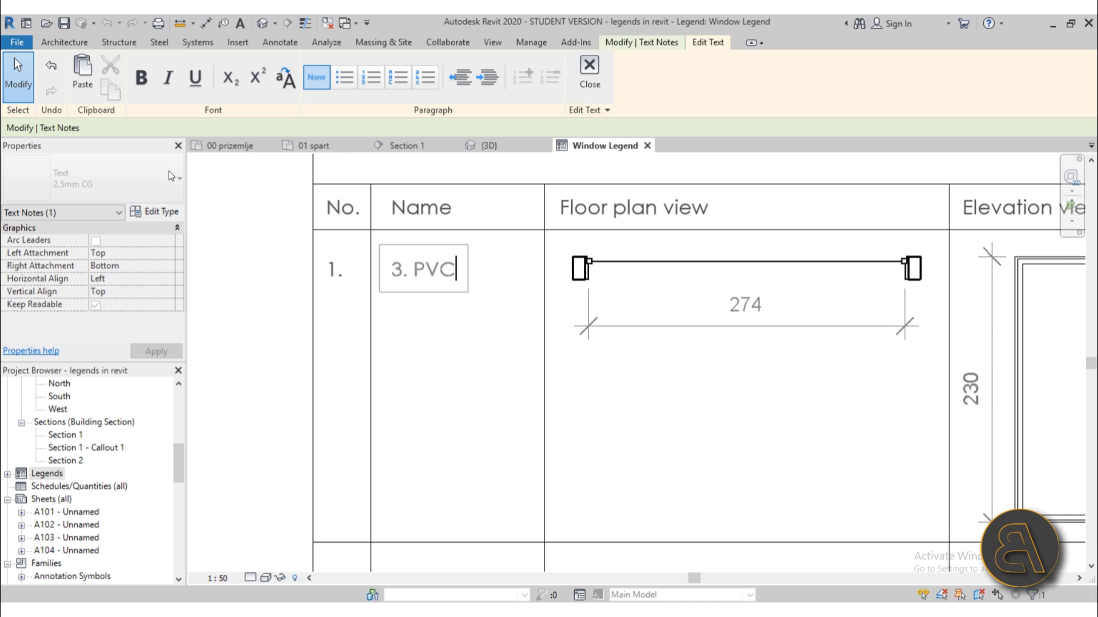
left_click(335, 278)
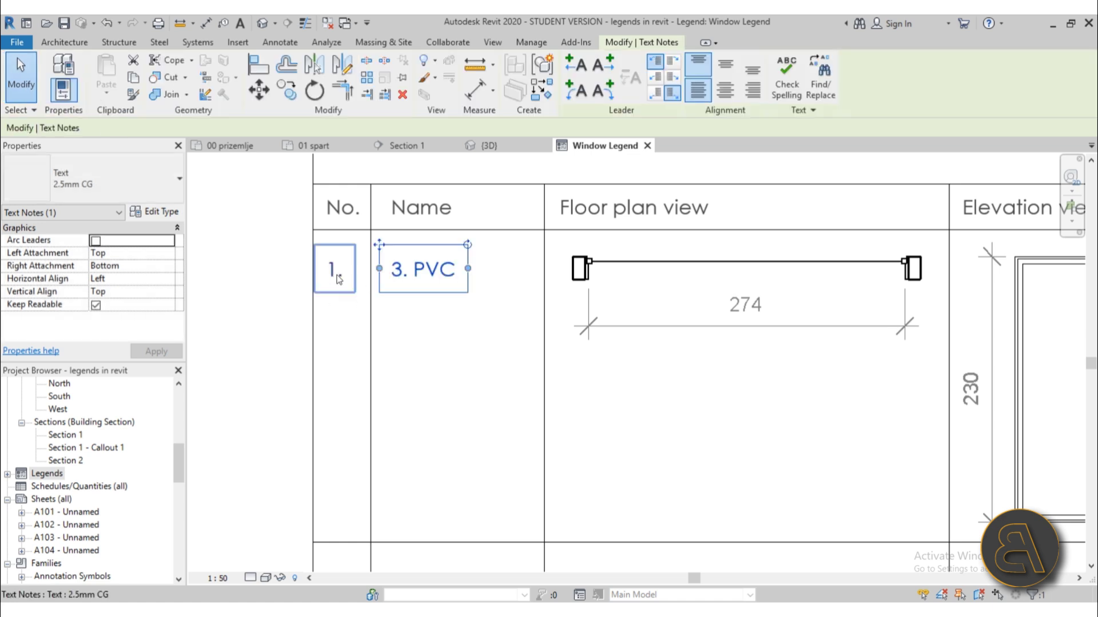
Step: Nudge the "1." and "3. PVC" texts of the first window row slightly up together
left_click(372, 298, "ctrl")
key("Up")
key("Up")
key("Up")
key("Up")
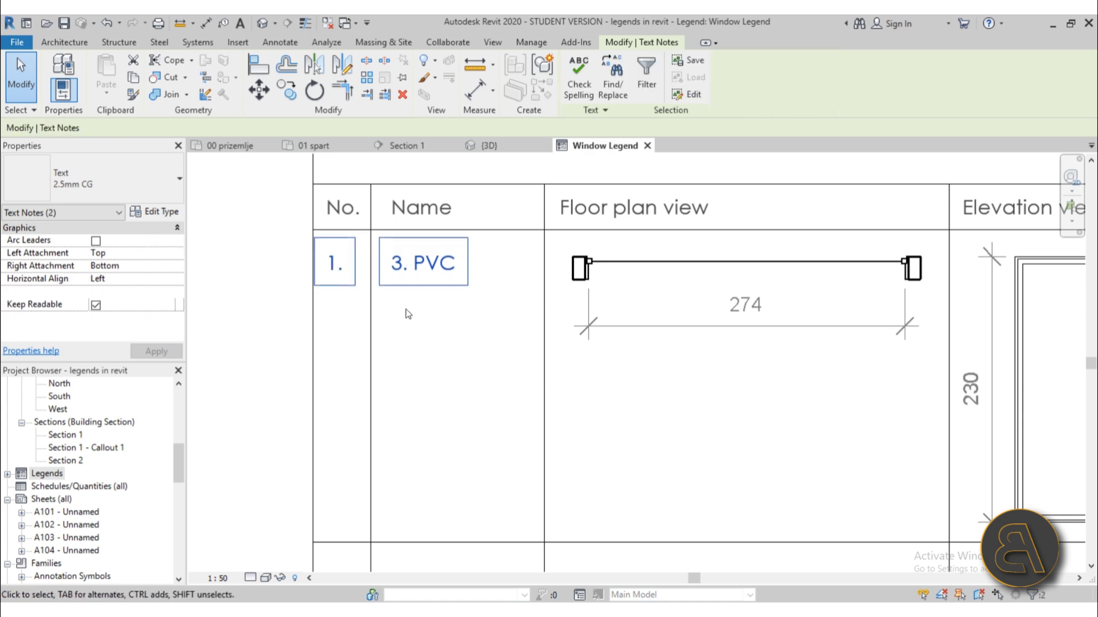
key("Escape")
Step: Draw a horizontal thin detail line as a guide from the window plan's upper-left corner across the Name and No. columns
scroll(439, 257, "up", 3)
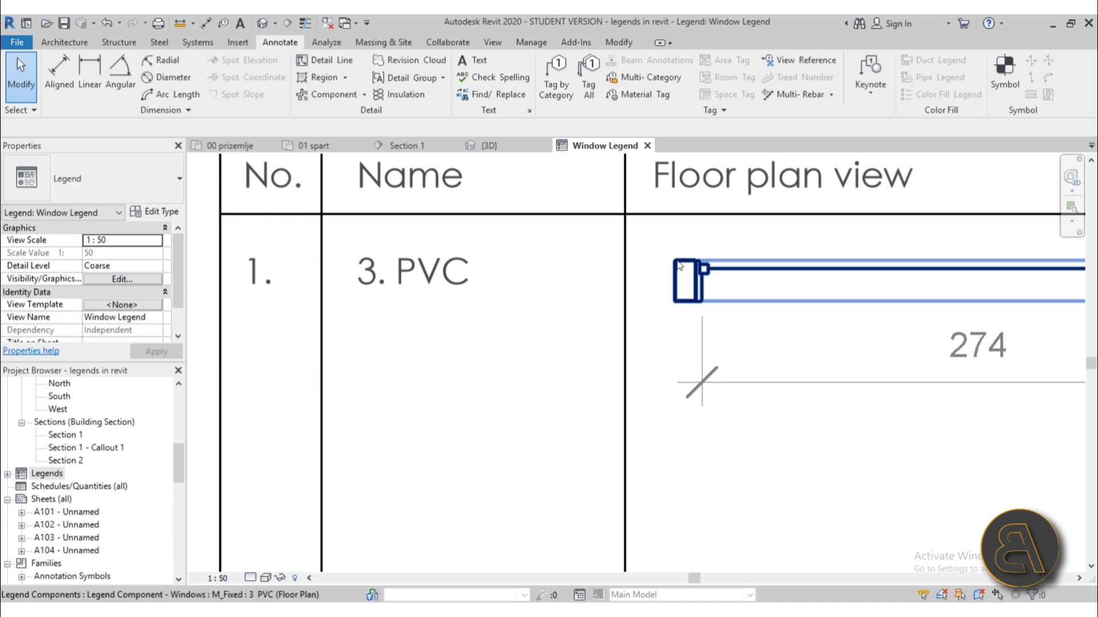
left_click(187, 27)
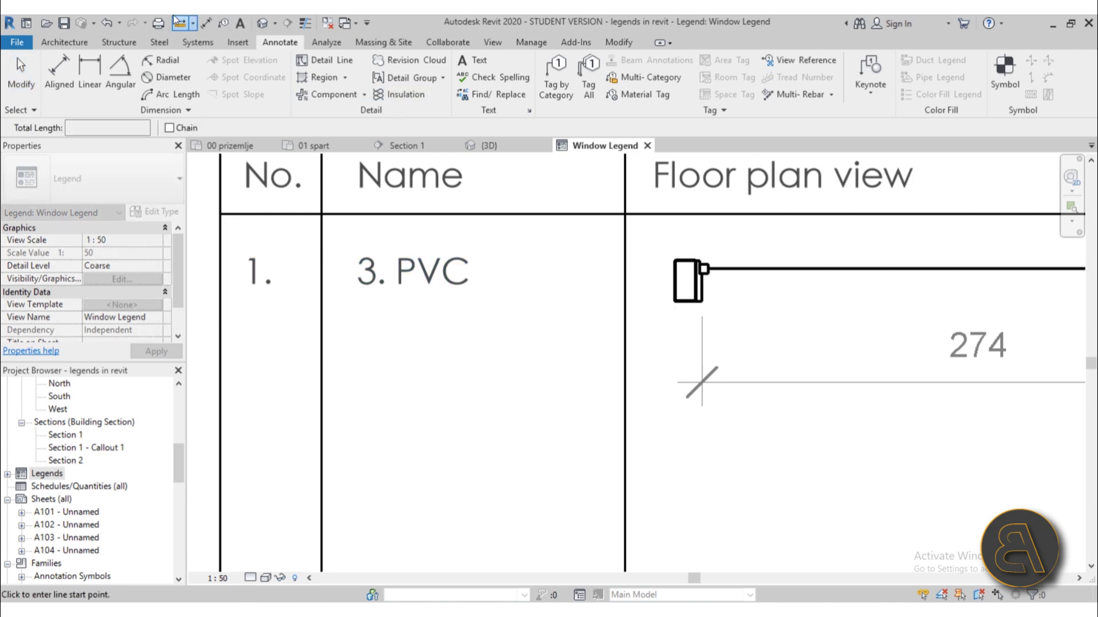
left_click(326, 63)
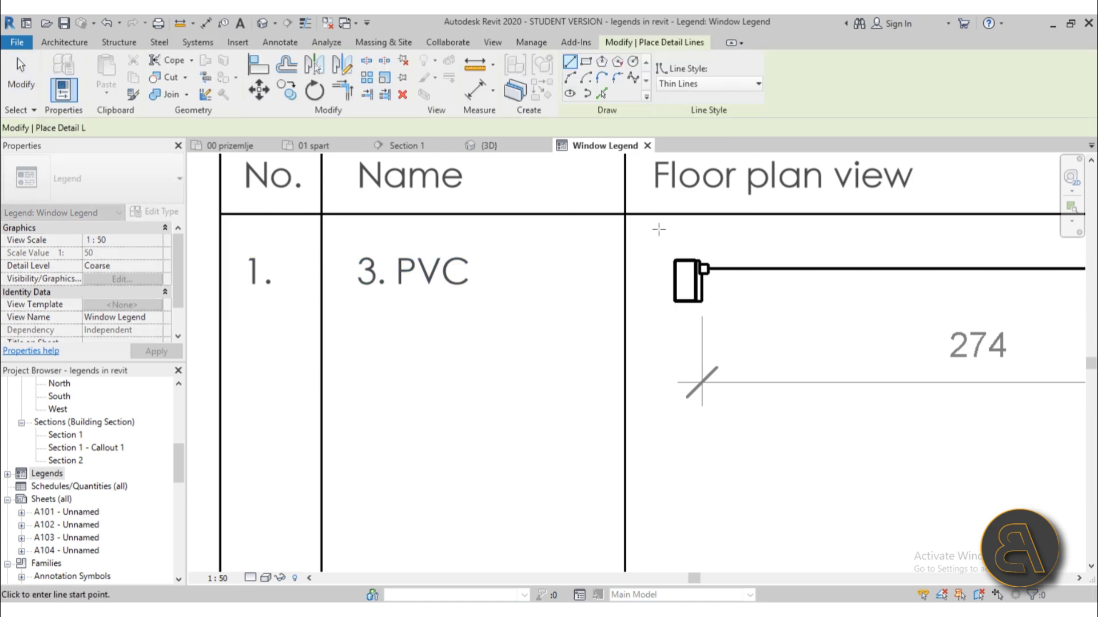
left_click(676, 260)
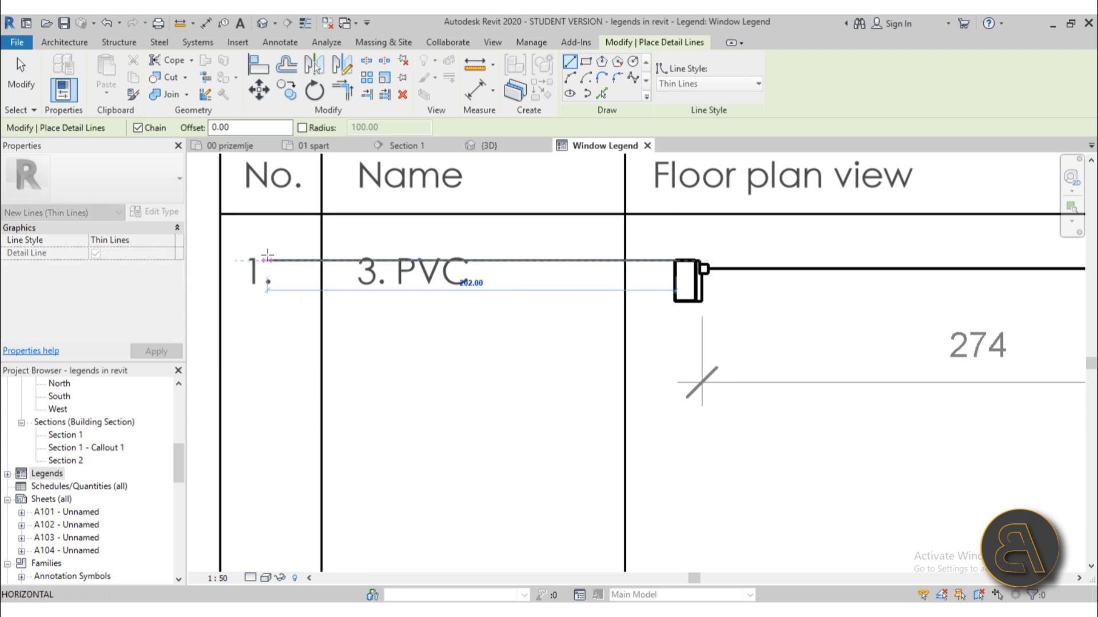
left_click(239, 260)
key("Escape")
key("Escape")
Step: Nudge the first row's number and name texts down together to the guide line and delete the guide line
left_click(412, 271)
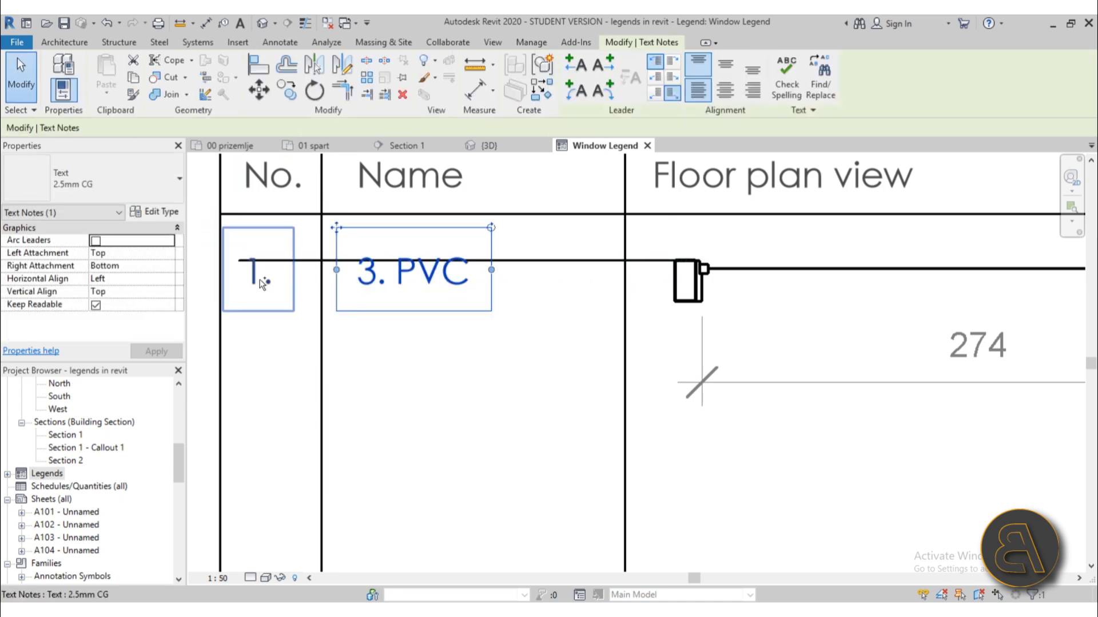
left_click(257, 250, "ctrl")
scroll(257, 250, "up", 2)
key("Down")
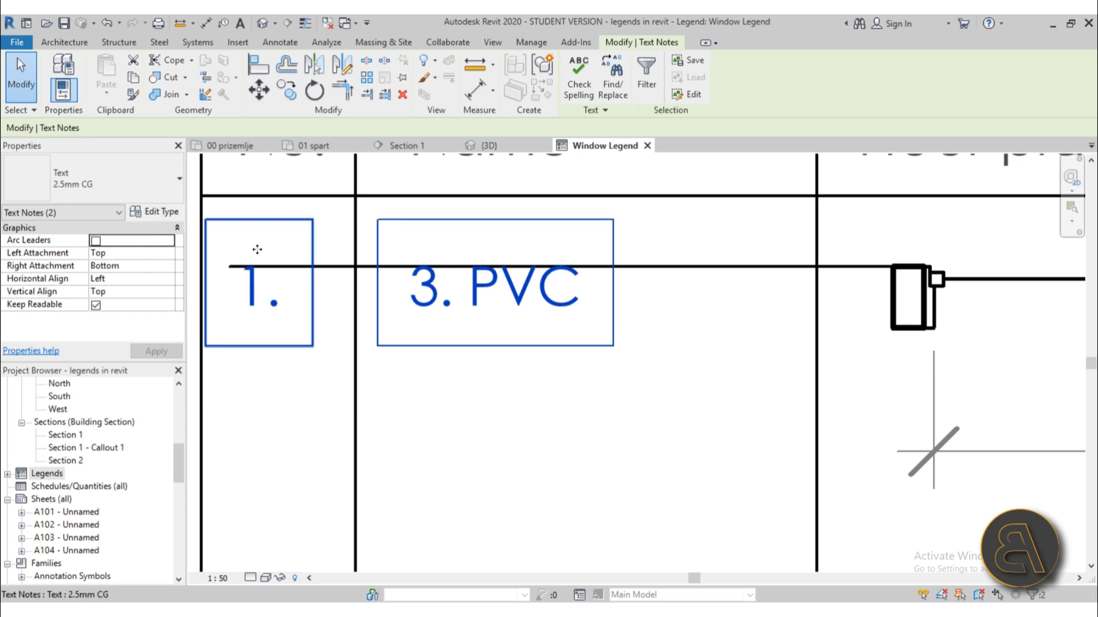
left_click(702, 297)
left_click(689, 267)
left_click(673, 322)
scroll(596, 294, "down", 5)
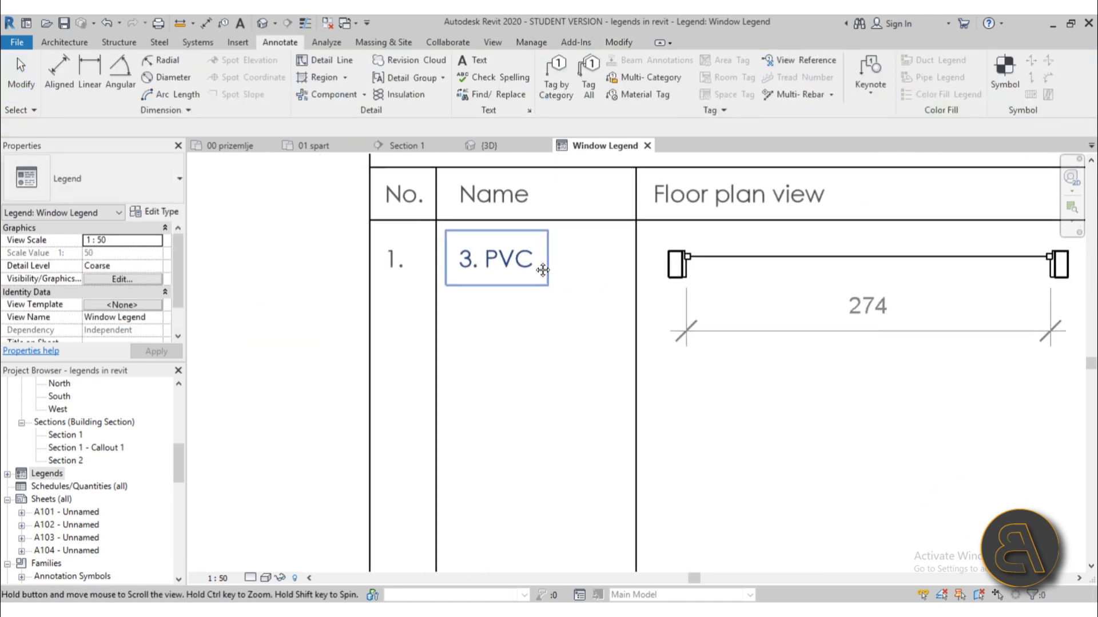
Step: Copy the "No." heading straight up into the empty title row and open the copied text for editing
middle_click_drag(569, 294, 362, 296)
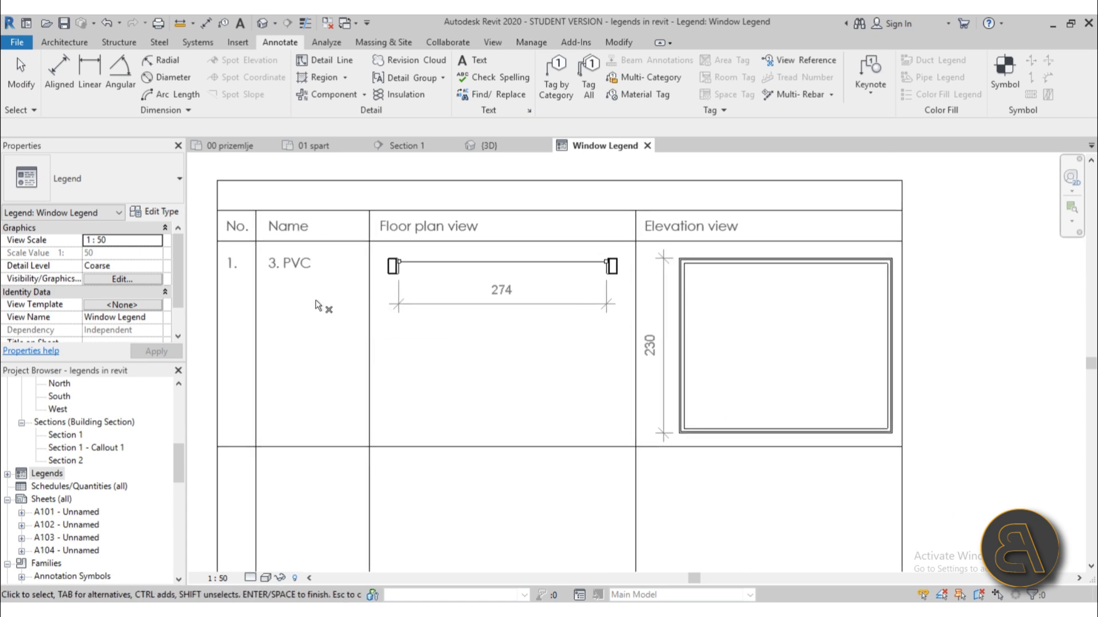
scroll(229, 240, "up", 3)
left_click(259, 249)
scroll(412, 391, "down", 2)
left_click(376, 384, "ctrl")
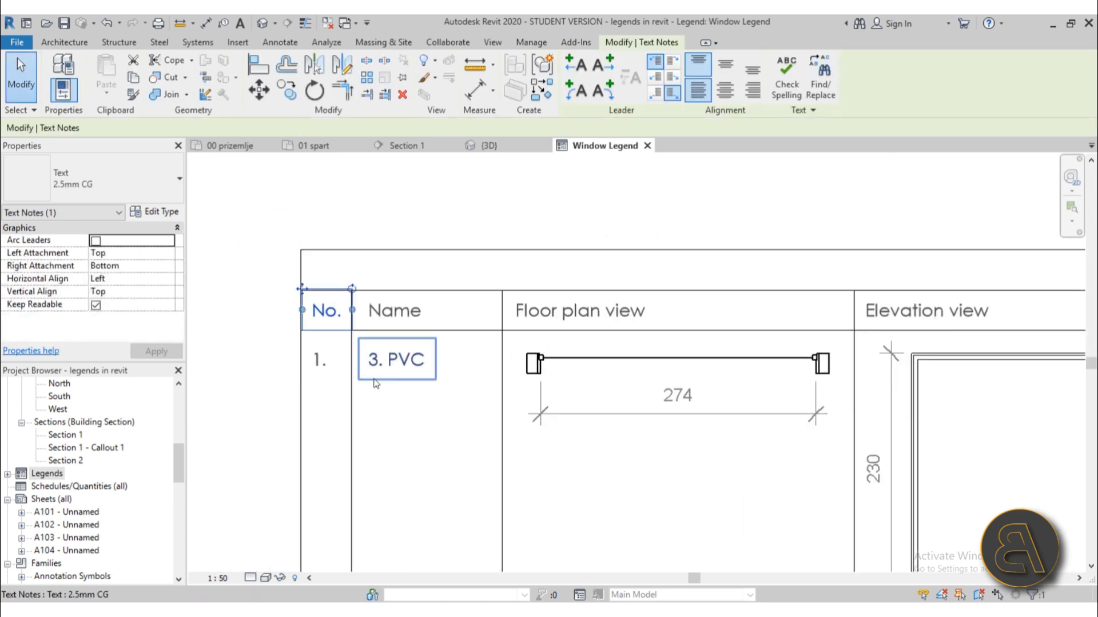
key("c")
key("o")
left_click(300, 330)
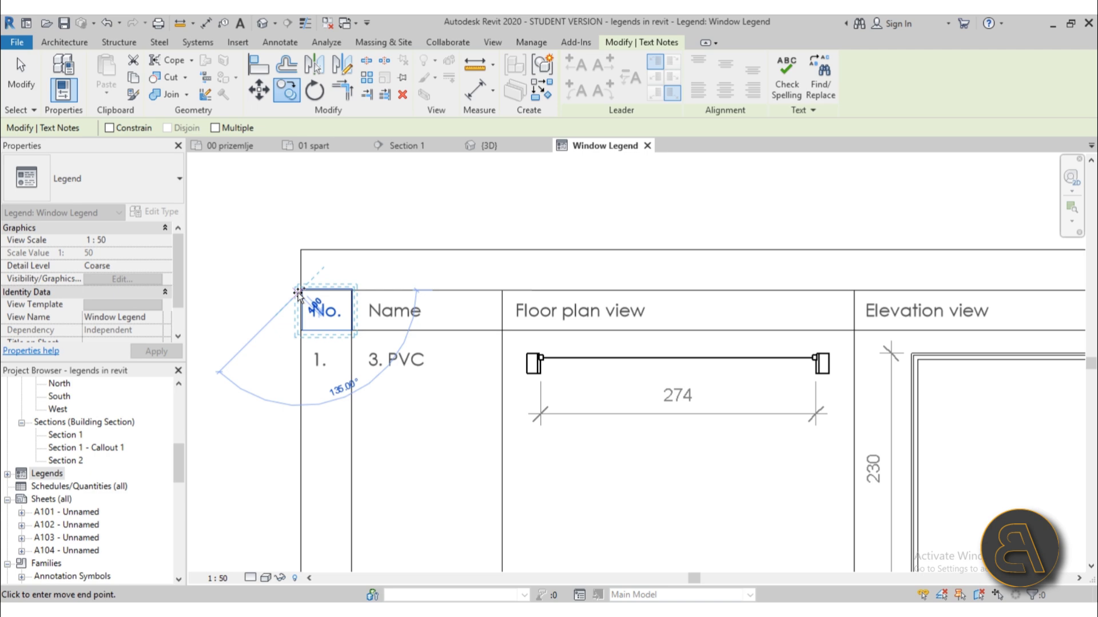
left_click(301, 250)
key("Escape")
double_click(319, 273)
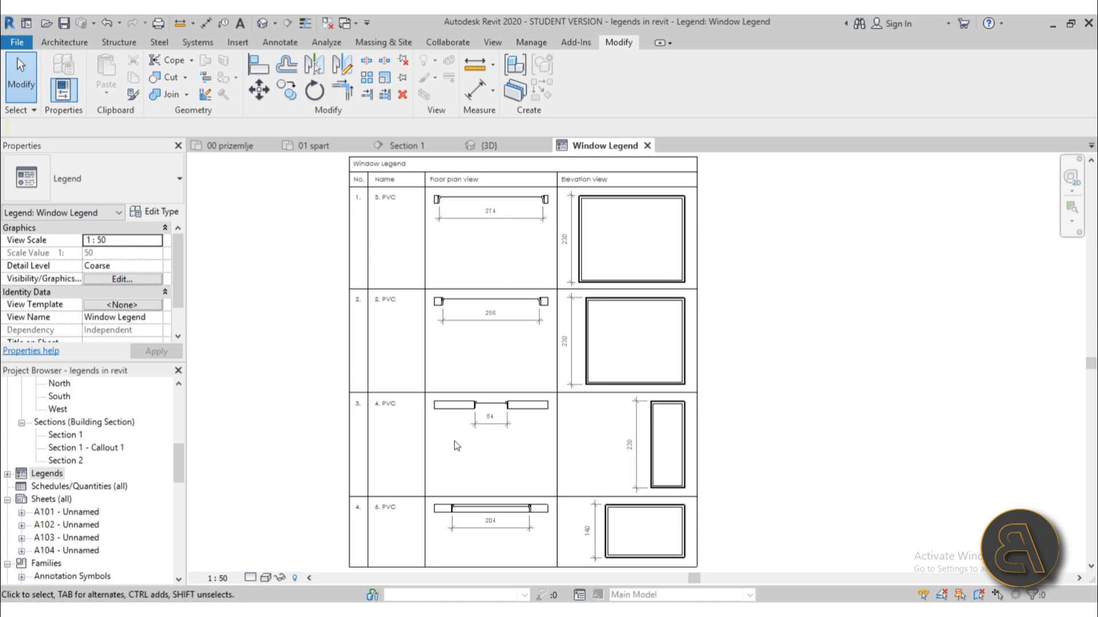
Step: Copy the 6 PVC row's plan and elevation components with their dimensions straight down below the table, leaving out the column line
middle_click_drag(569, 464, 552, 388)
scroll(526, 430, "up", 5)
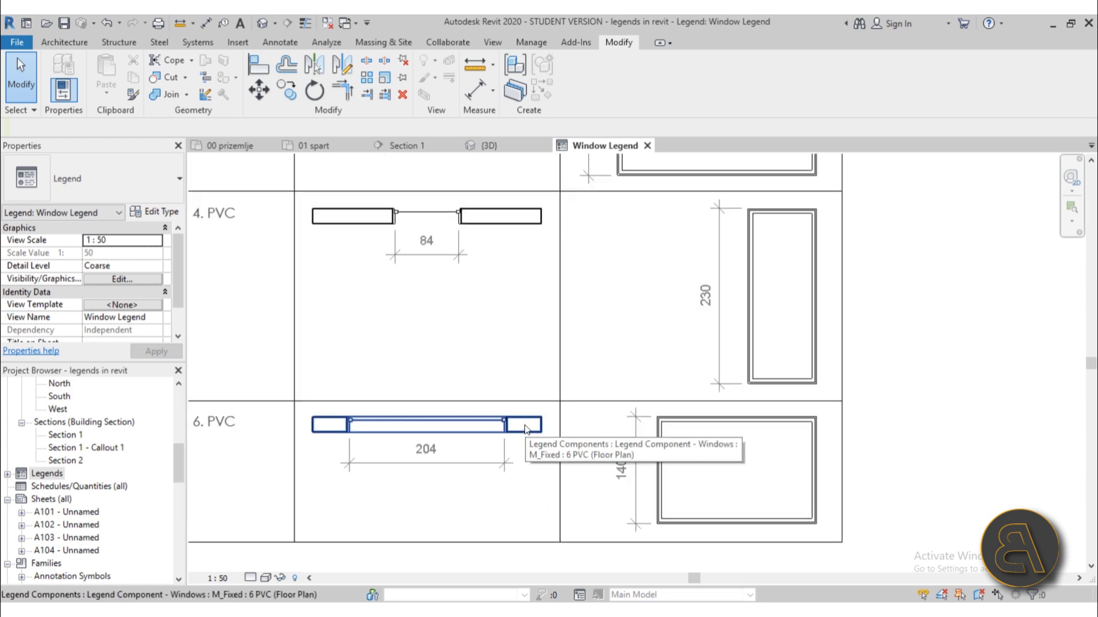
scroll(526, 430, "down", 3)
scroll(657, 469, "up", 3)
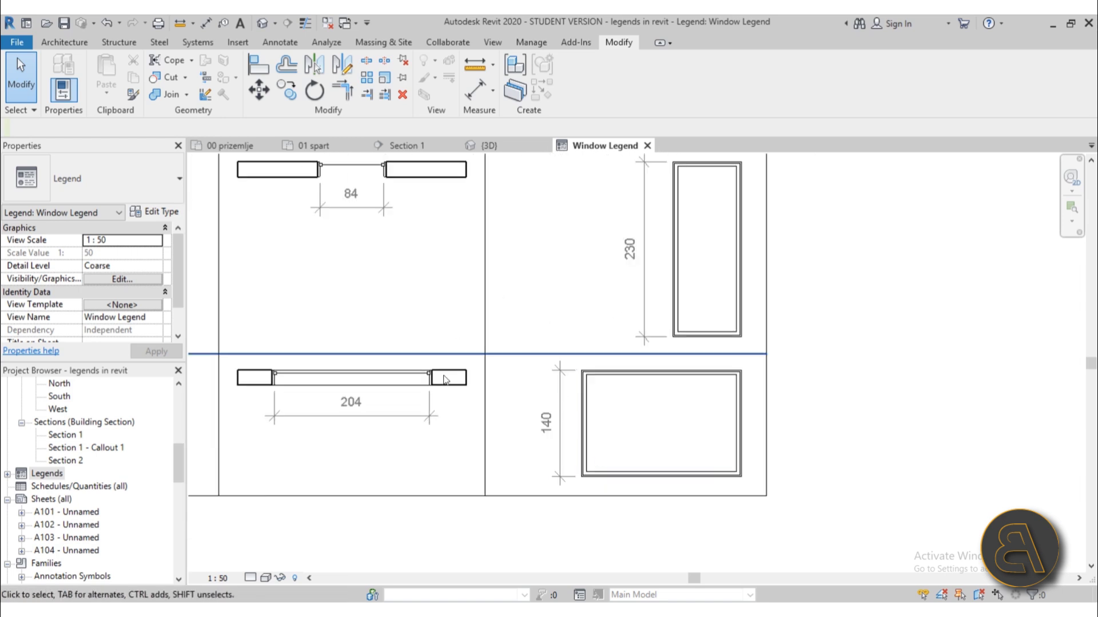
scroll(490, 345, "down", 3)
scroll(517, 366, "up", 3)
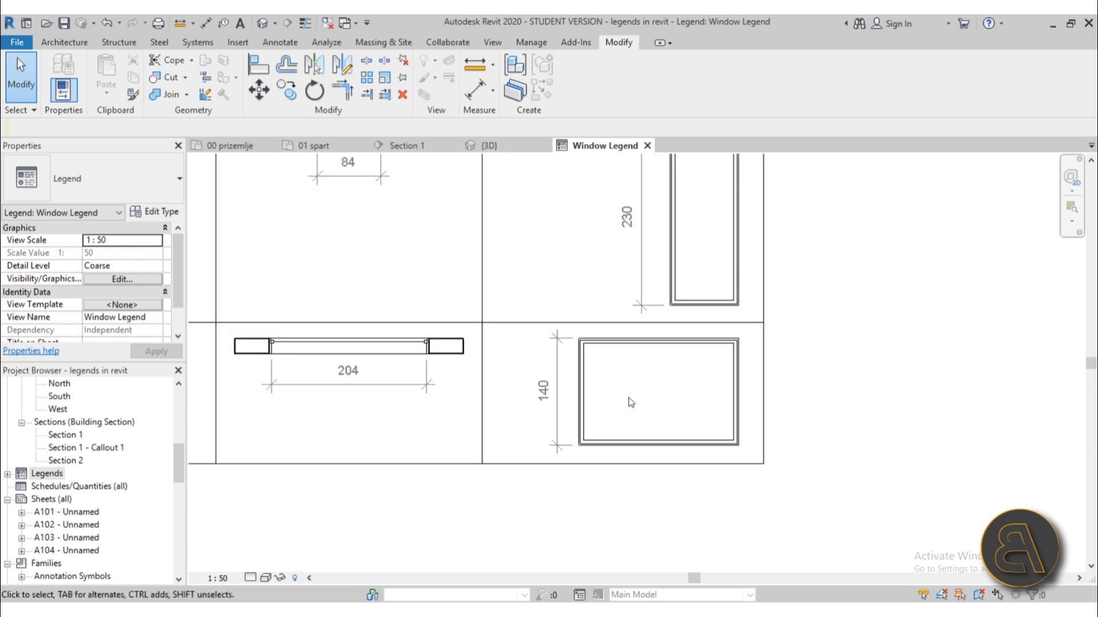
left_click(582, 358)
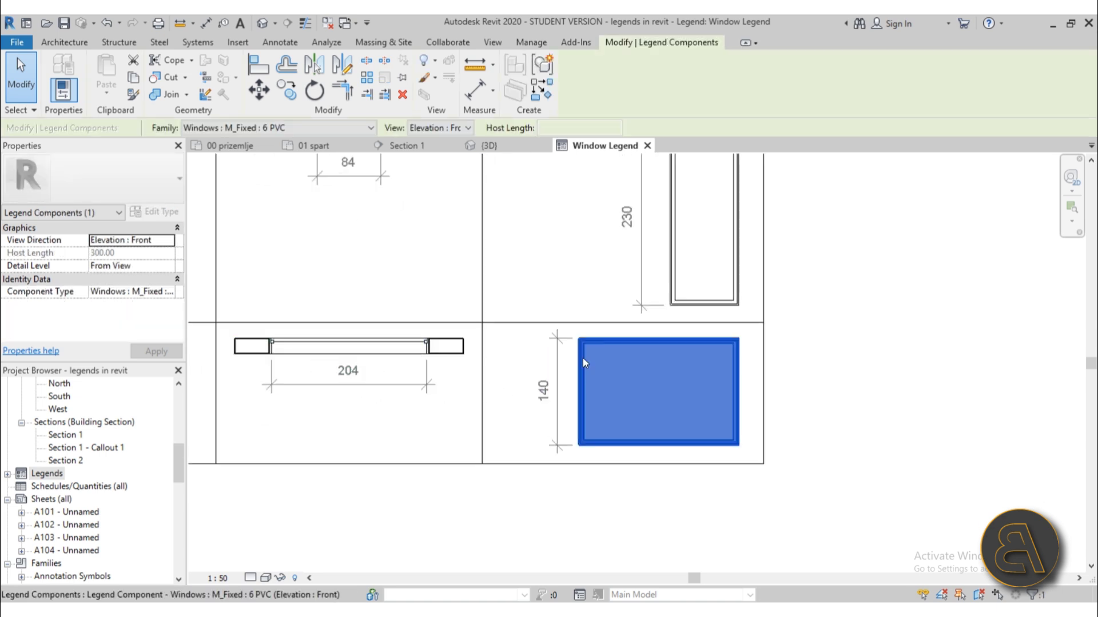
left_click(599, 389)
left_click_drag(650, 402, 351, 347)
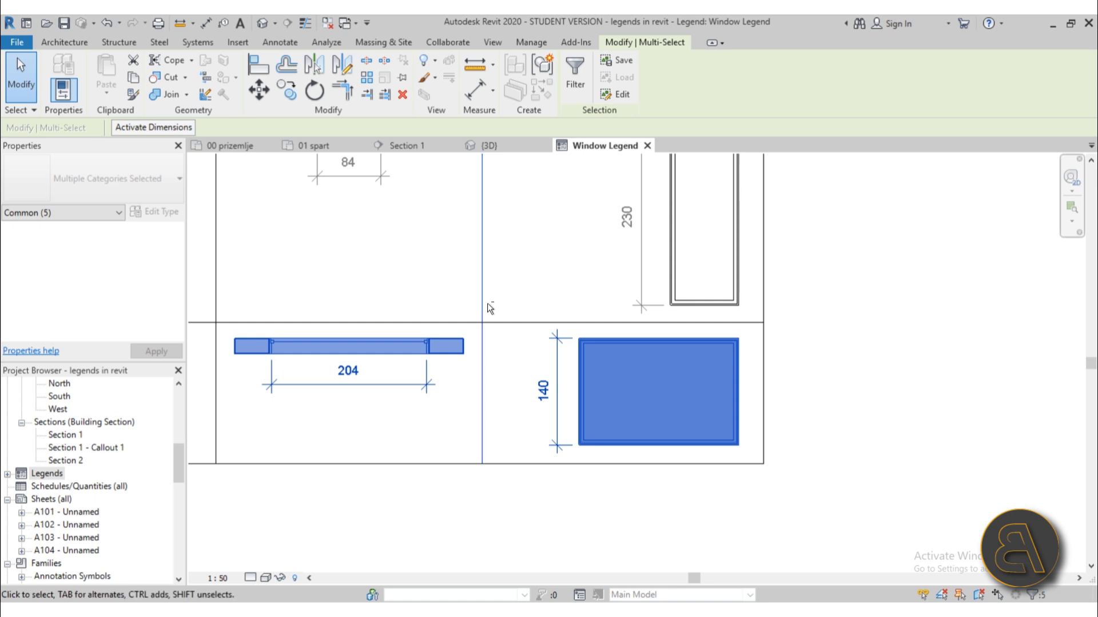
left_click(491, 307, "shift")
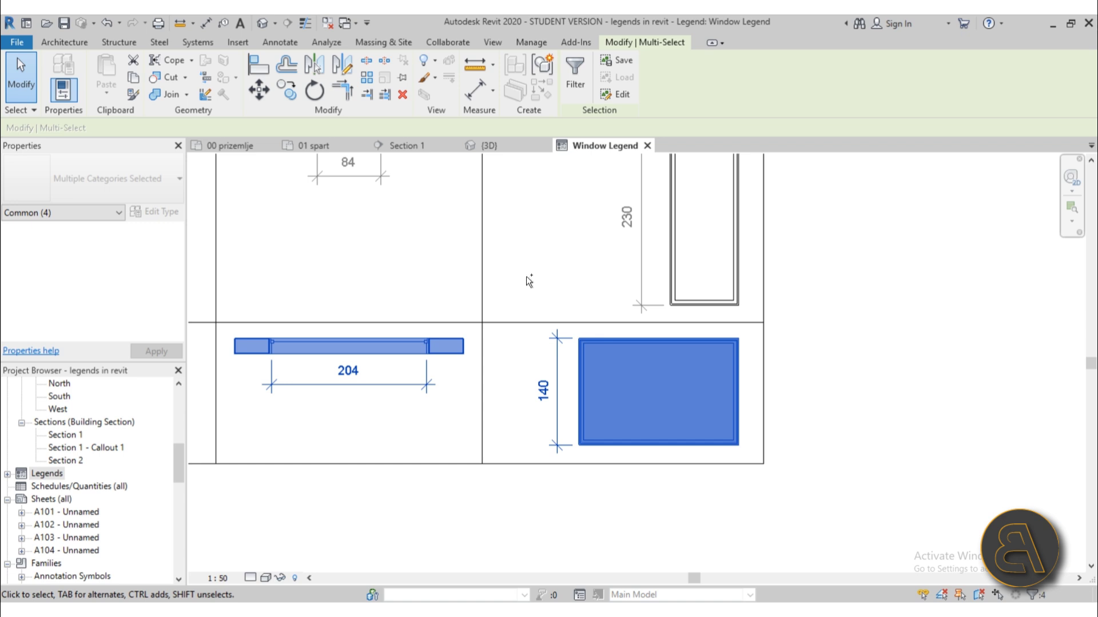
scroll(509, 158, "down", 2)
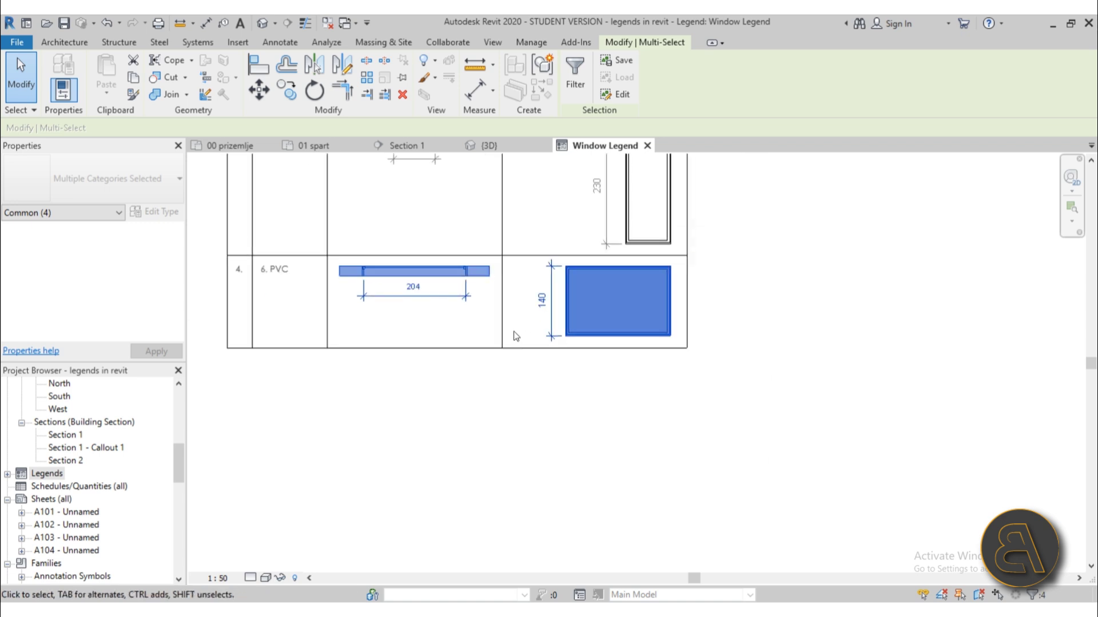
left_click(299, 103)
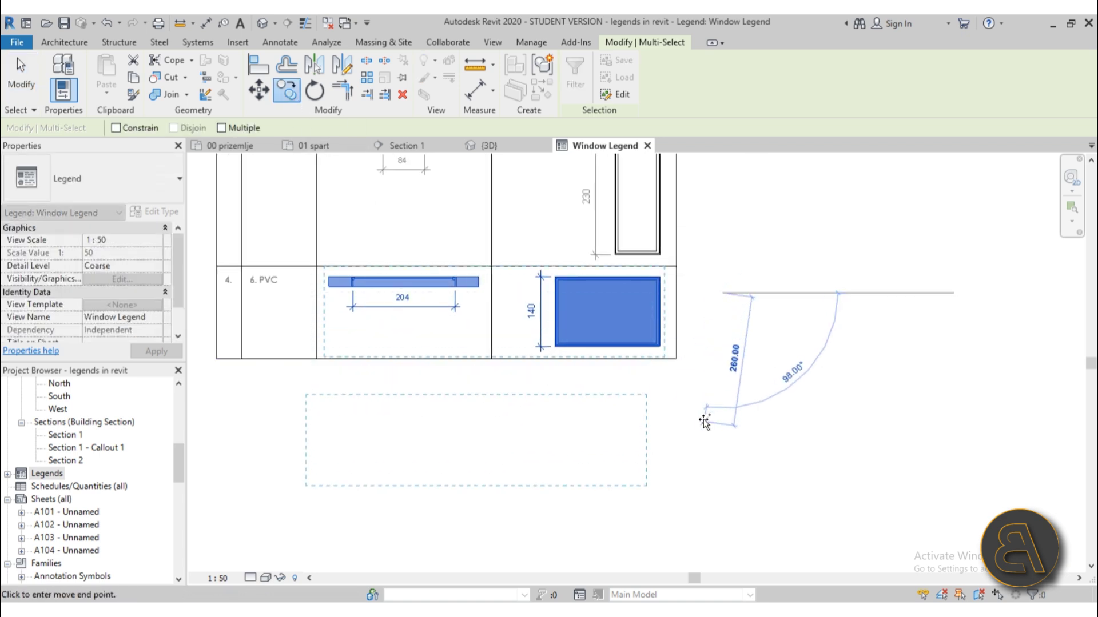
left_click(724, 410)
scroll(478, 435, "up", 3)
key("Escape")
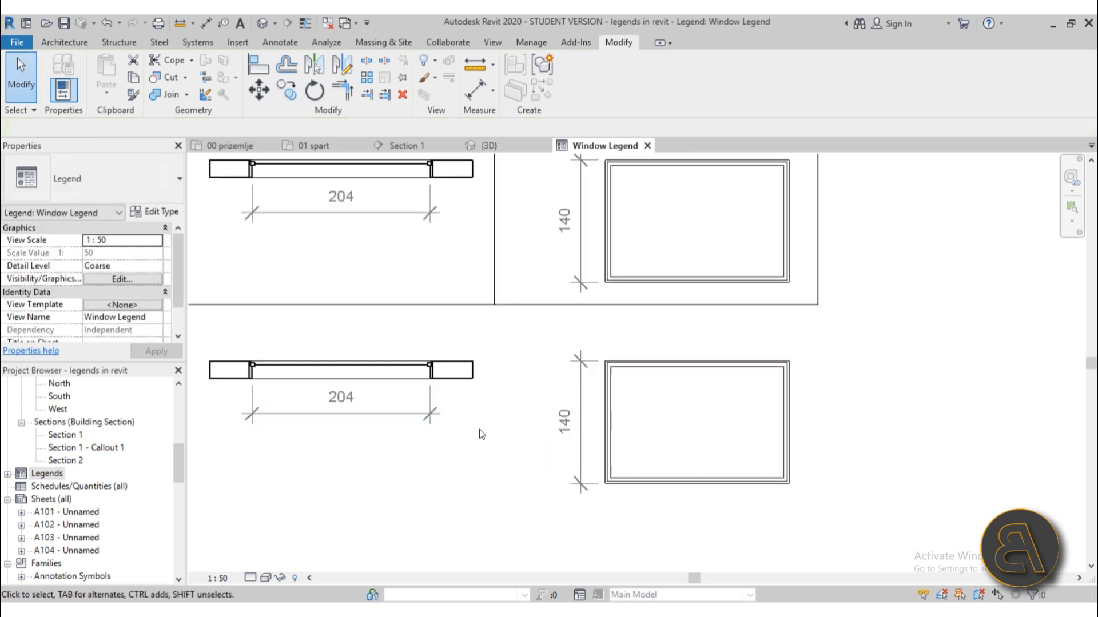
Step: Change both the copied plan and the copied elevation component below the table to Windows : M_Fixed : 8 PVC
left_click(416, 370)
left_click(515, 411)
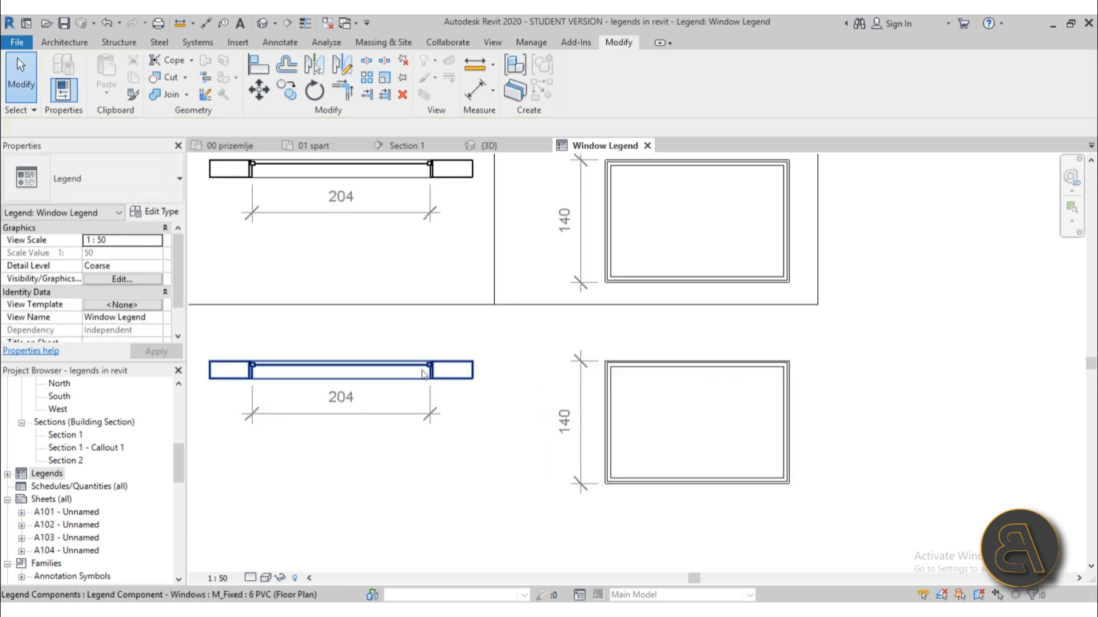
left_click(343, 371)
left_click(322, 128)
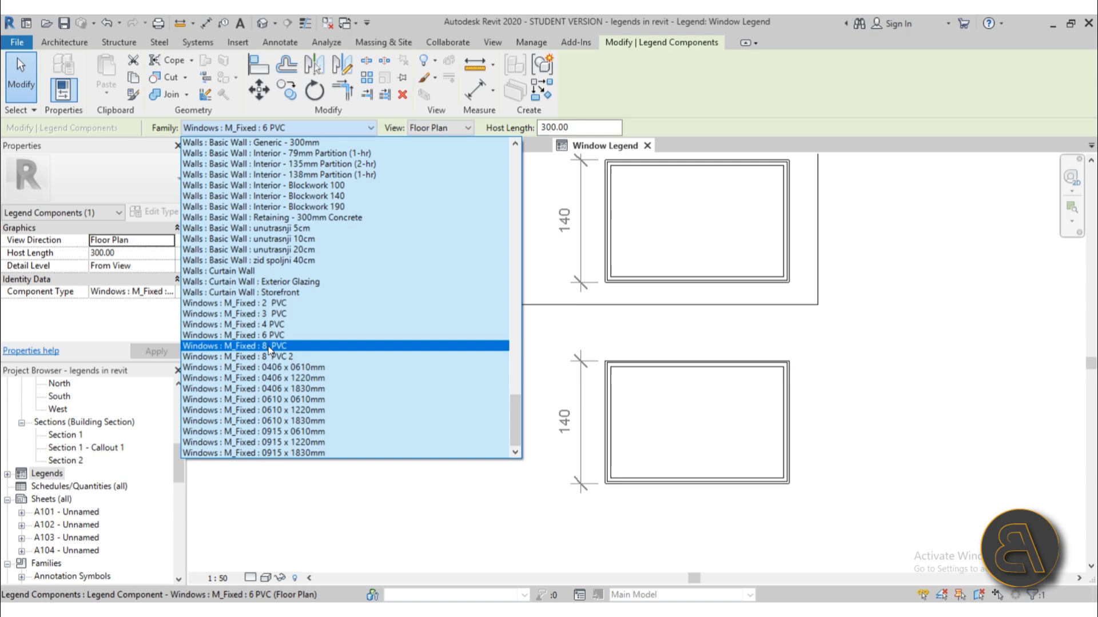
left_click(269, 347)
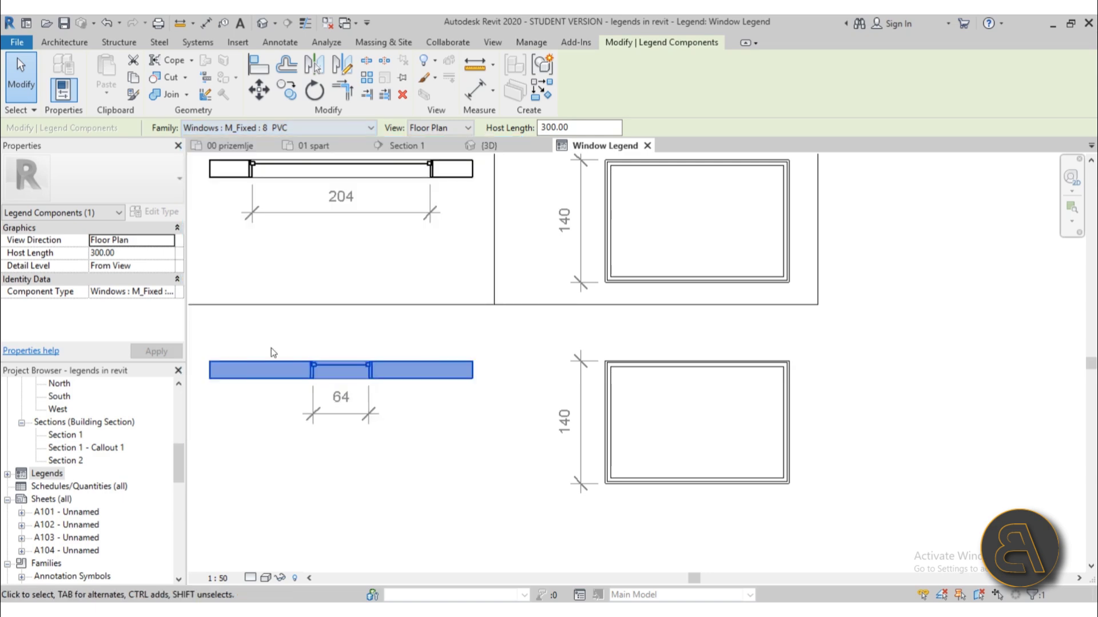
left_click(694, 369)
left_click(273, 128)
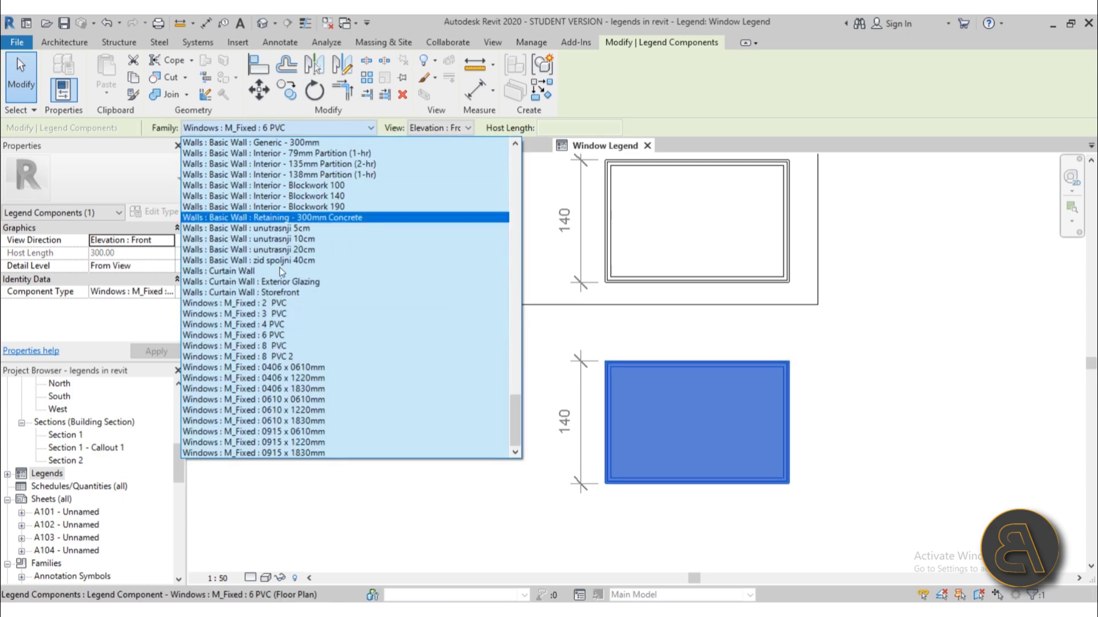
left_click(269, 346)
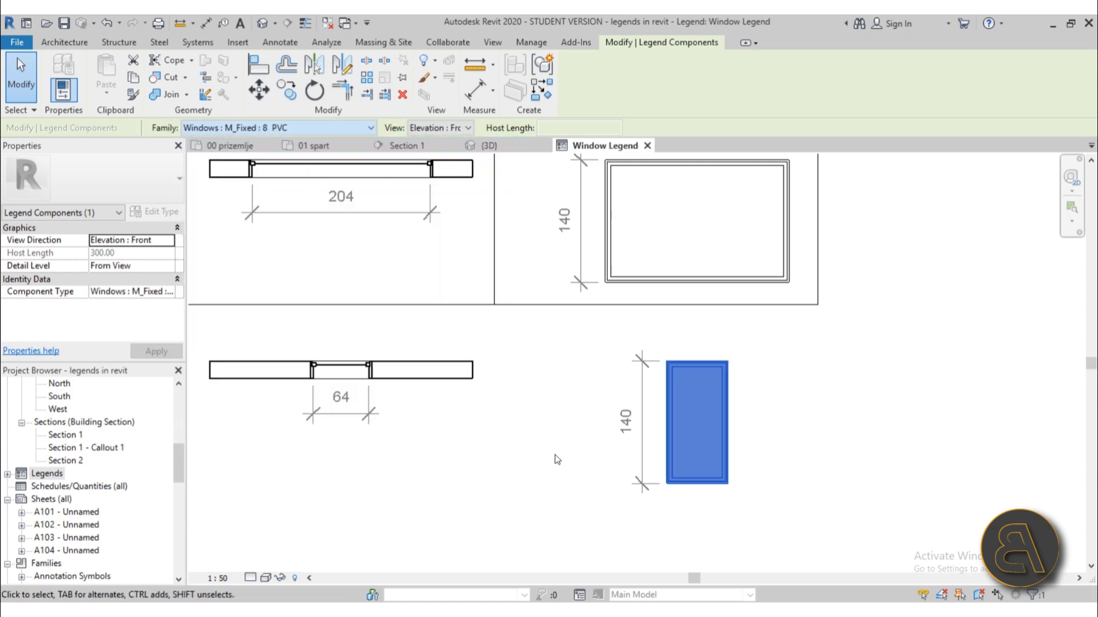
left_click(596, 394)
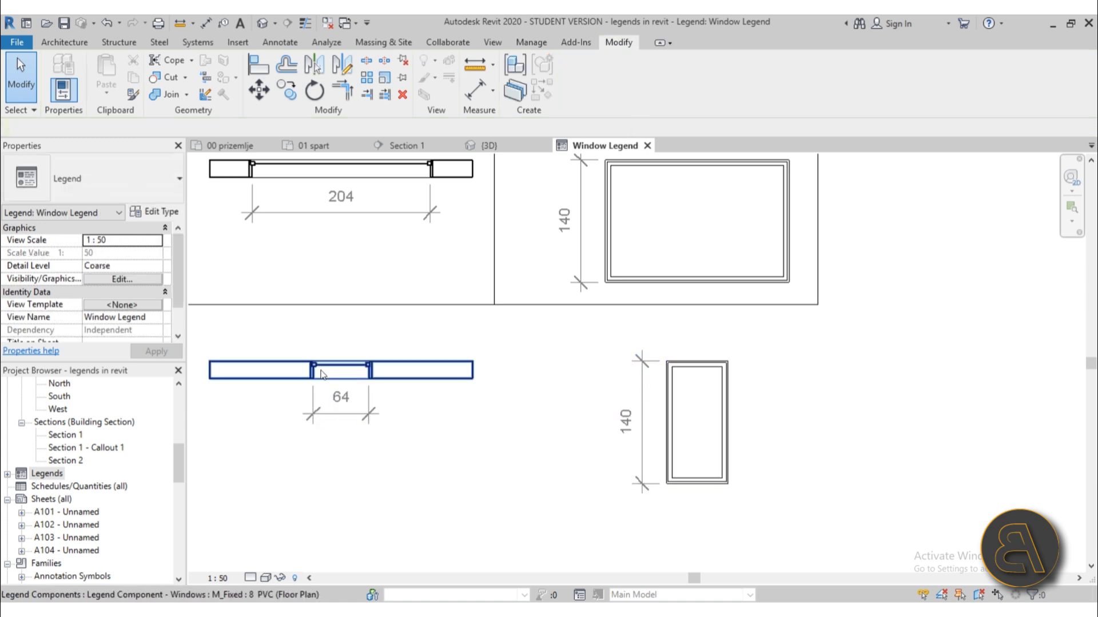
Step: Delete the copied 8 PVC plan and elevation components and their dimensions below the table
middle_click_drag(537, 405, 536, 405)
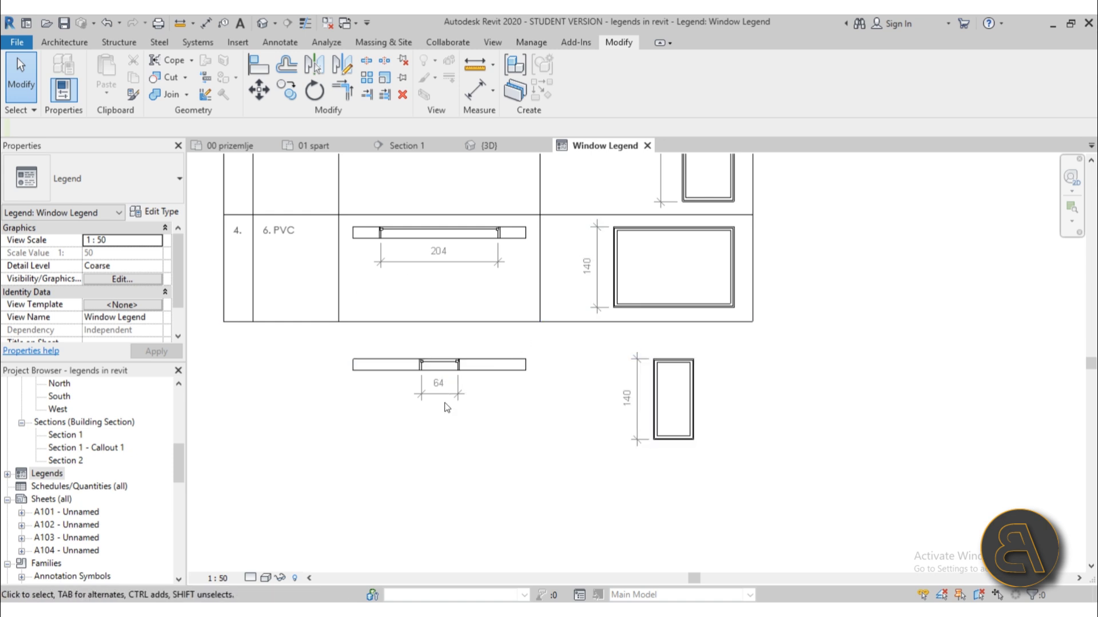
left_click_drag(762, 468, 639, 423)
left_click(486, 365)
left_click_drag(709, 466, 325, 366)
key("Delete")
scroll(547, 490, "down", 5)
scroll(414, 243, "up", 2)
scroll(429, 280, "down", 3)
scroll(493, 332, "up", 1)
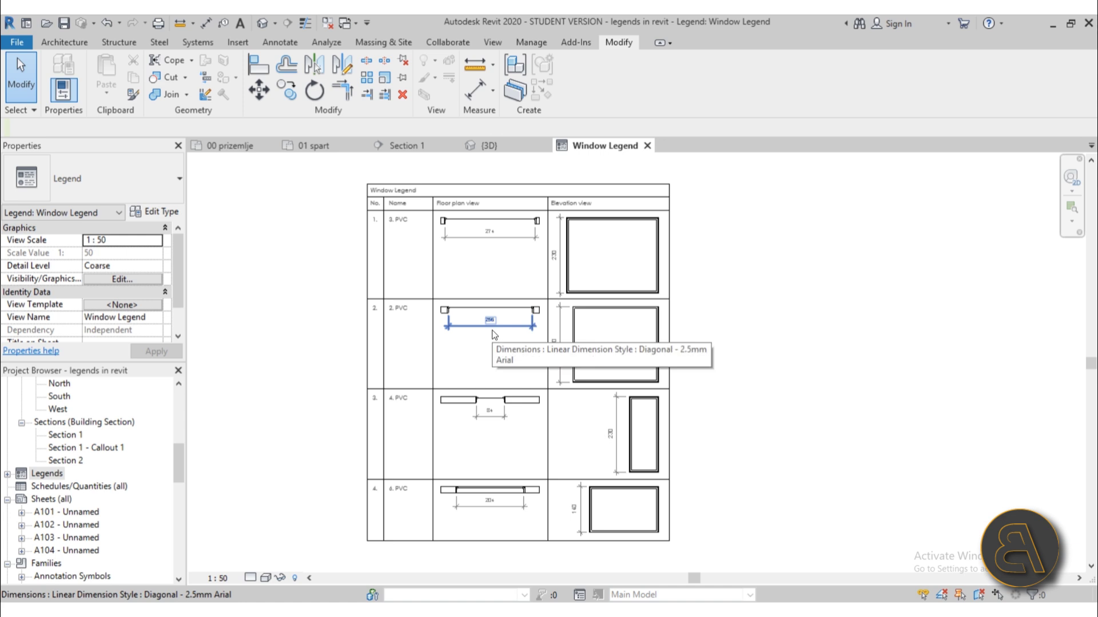
Step: Open sheet A102, followed by sheet A101 with the two floor plans
double_click(83, 523)
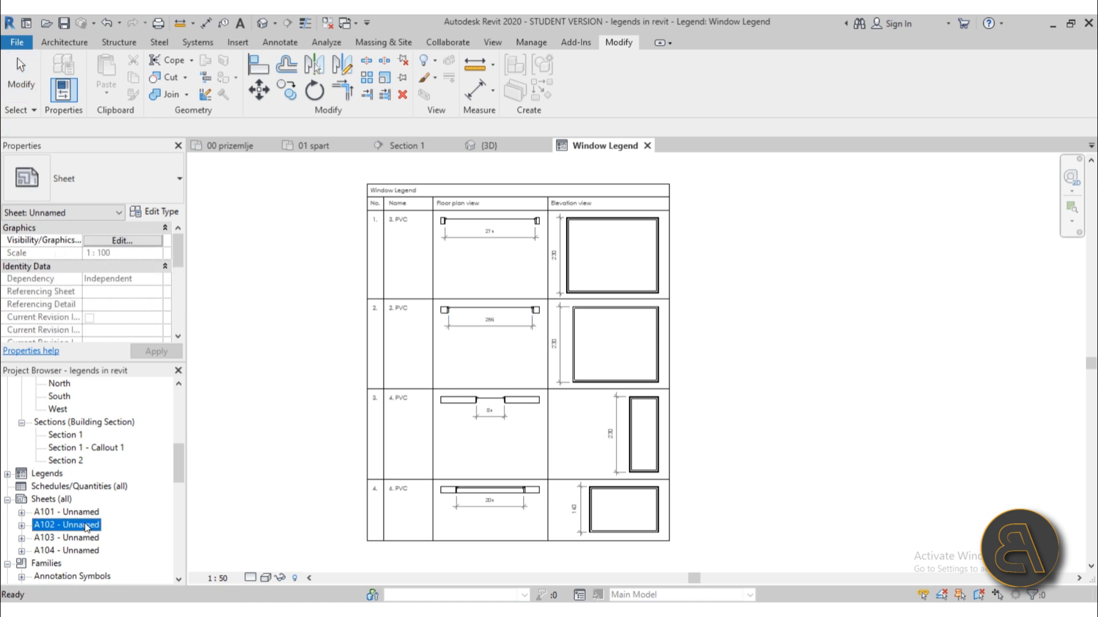
double_click(82, 513)
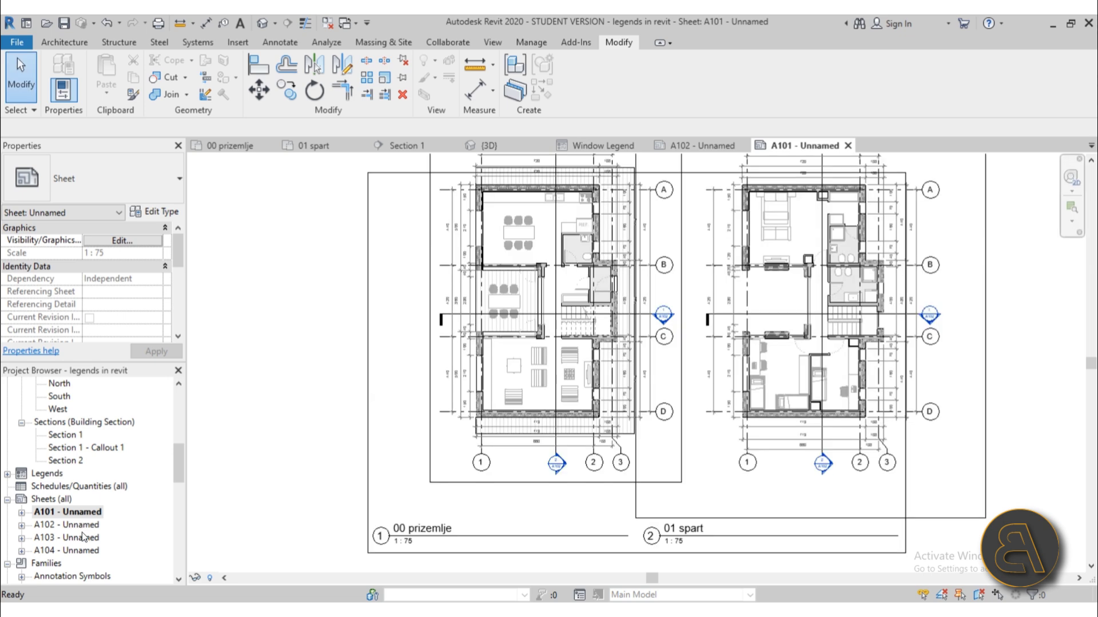
scroll(624, 274, "down", 1)
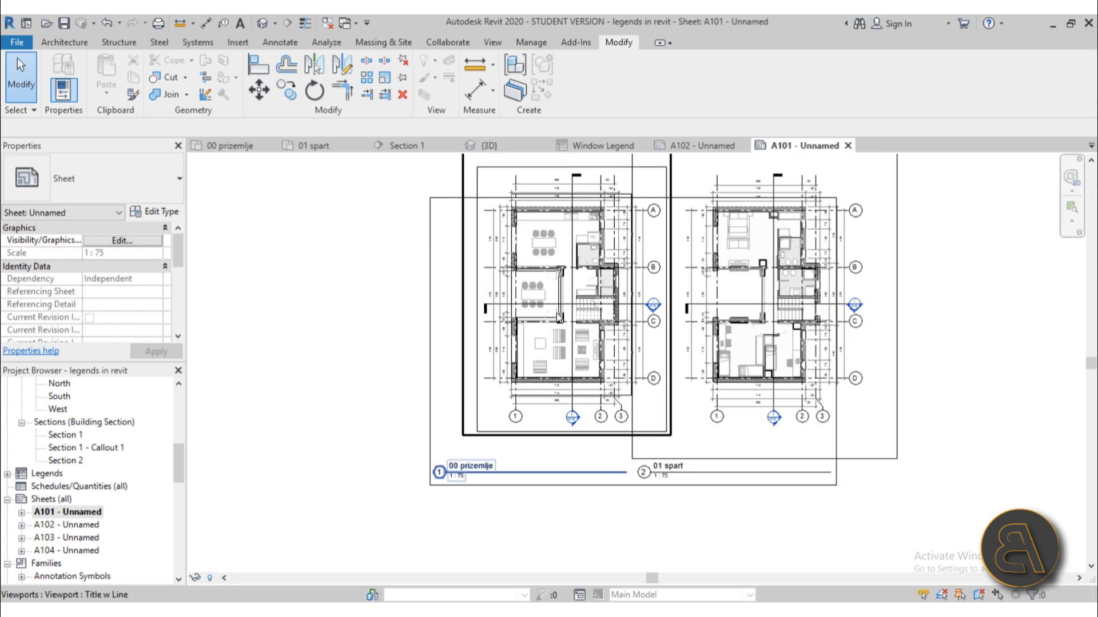
Step: Nudge the 00 prizemlje floor plan viewport down and to the left on sheet A101
left_click(553, 315)
key("Down")
key("Down")
key("Down")
key("Down")
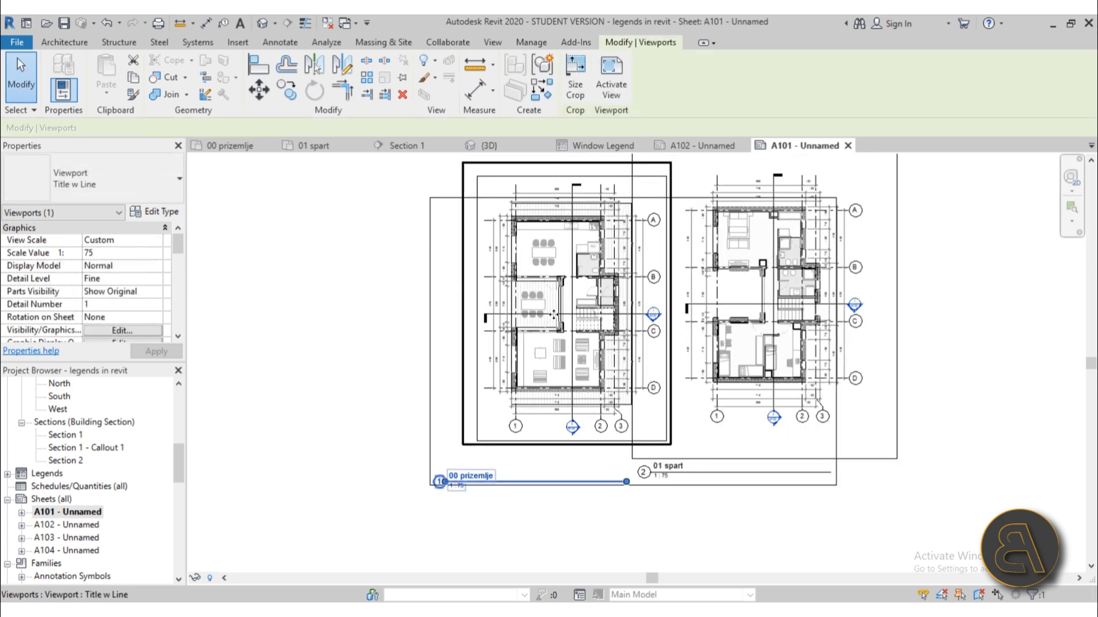
key("Down")
key("Down")
key("Down")
key("Down")
key("Down")
key("Down")
key("Down")
key("Down")
key("Down")
key("Down")
key("Down")
key("Down")
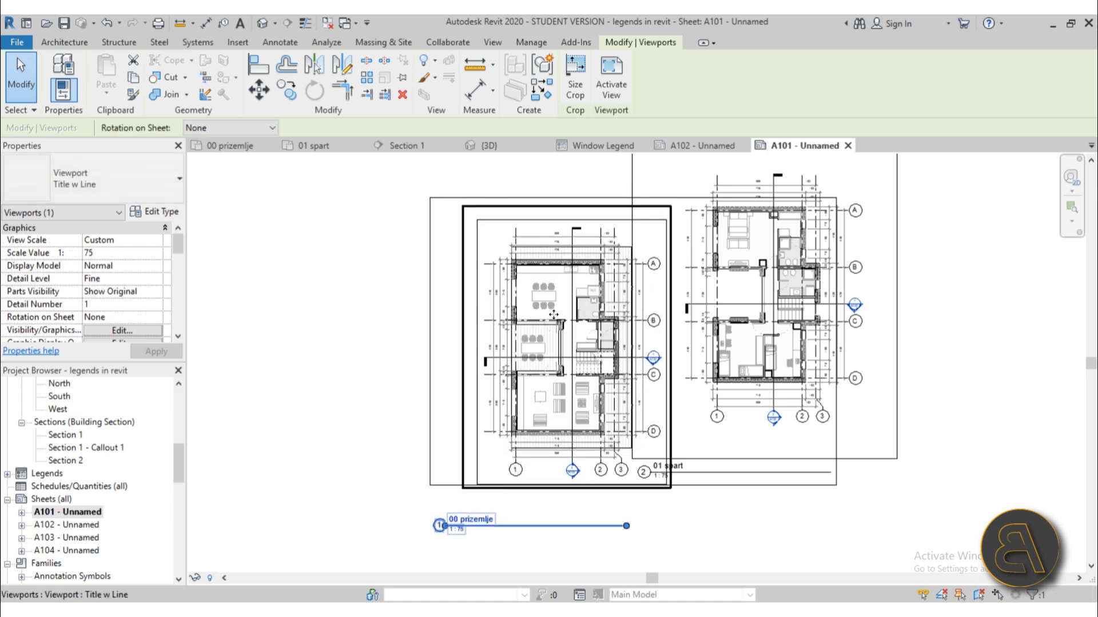
key("Left")
key("Left")
key("Left")
key("Left")
key("Left")
key("Left")
key("Left")
key("Left")
key("Left")
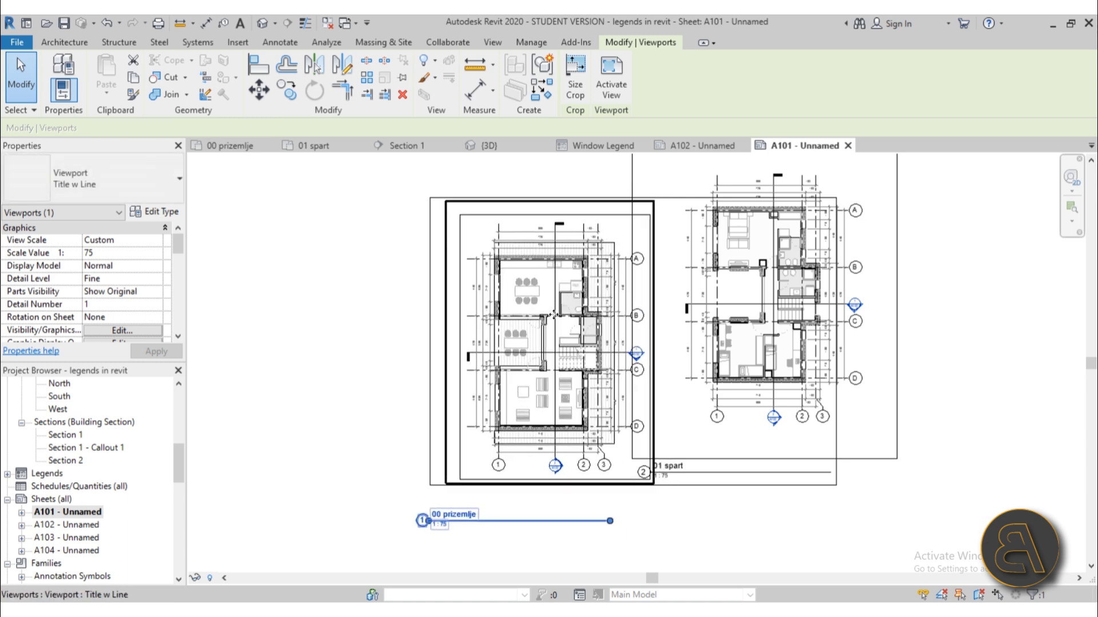
Step: Delete the 01 spart floor plan viewport from sheet A101
key("Escape")
left_click(766, 420)
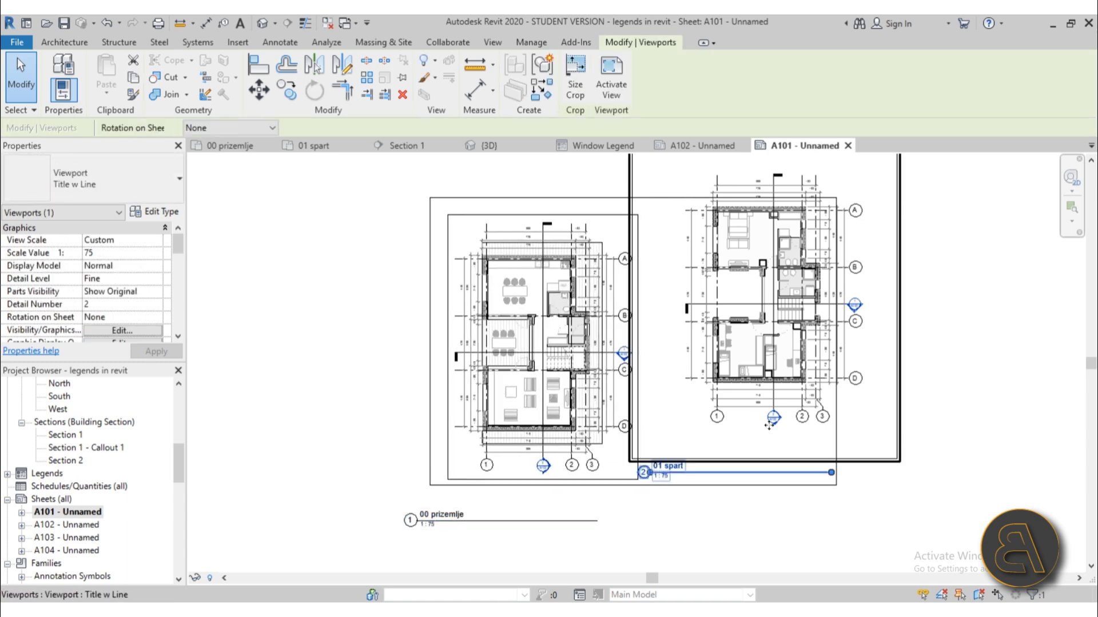
key("Delete")
Step: Move the 00 prizemlje view title up and to the right so it sits just below the sheet border
left_click(518, 521)
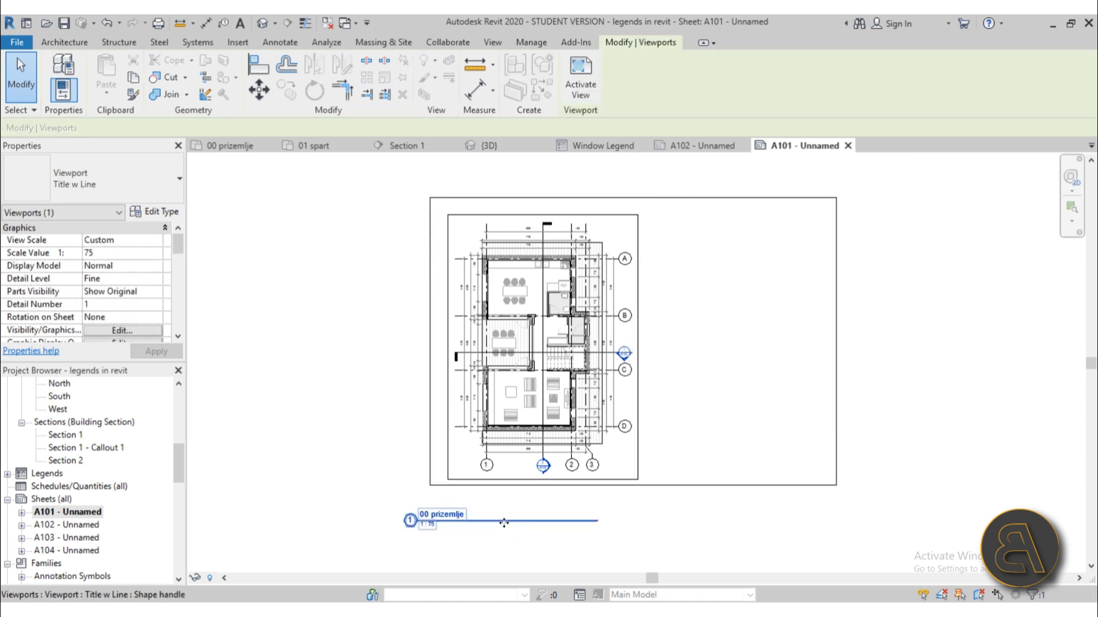
left_click(605, 513)
left_click(580, 518)
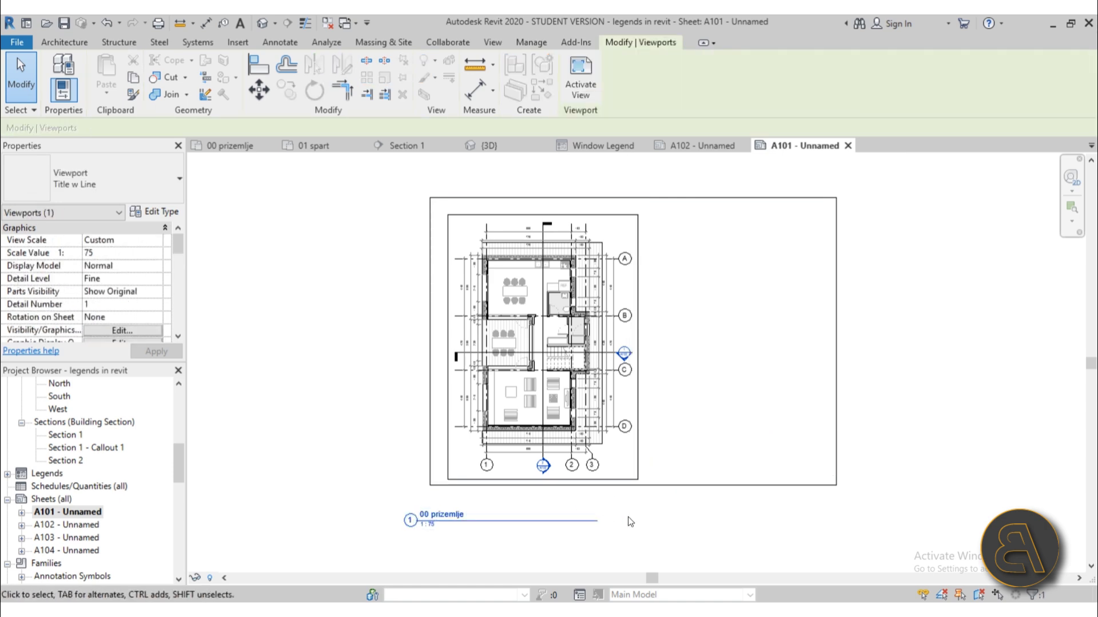
left_click_drag(571, 517, 616, 495)
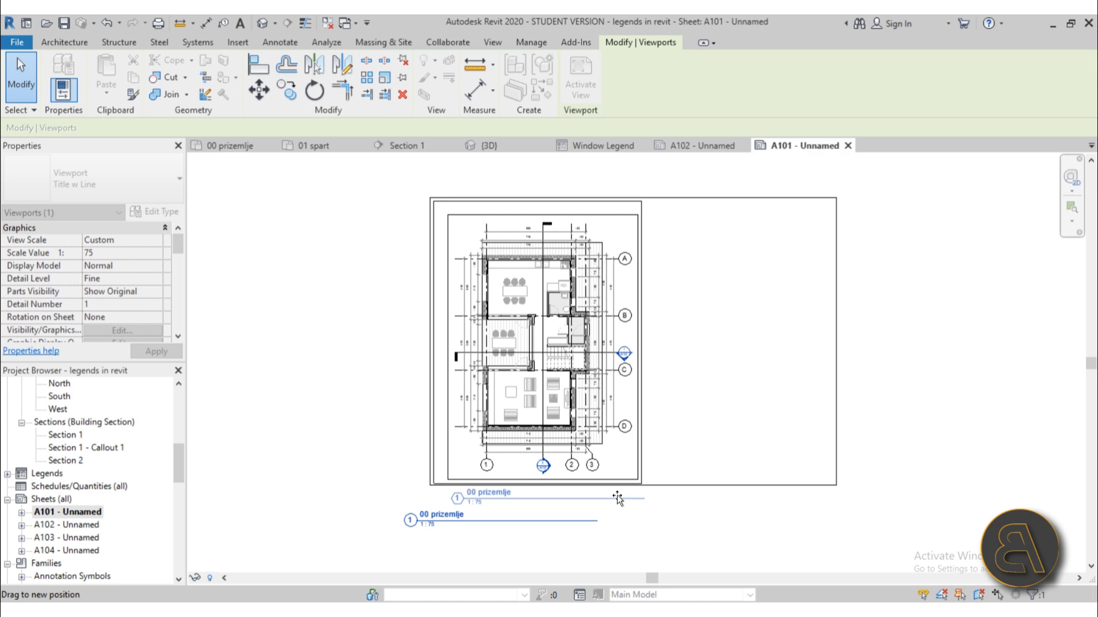
Step: Change the 00 prizemlje viewport type to No Title
left_click(57, 173)
left_click(69, 247)
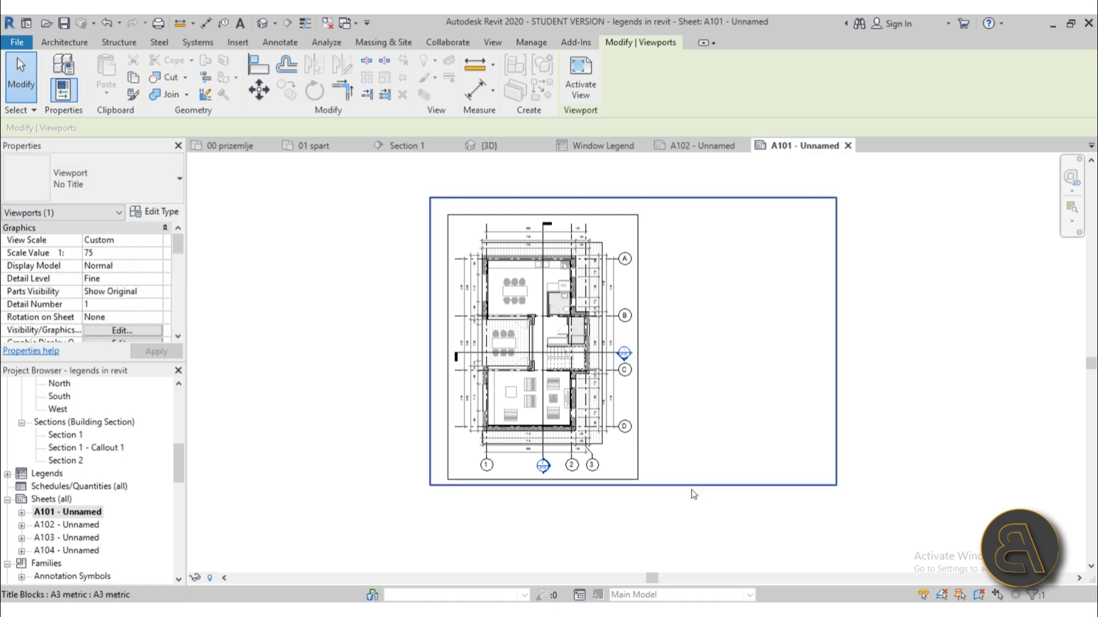
left_click(701, 392)
Step: Place the Window Legend on sheet A101 in the empty area beside the 00 prizemlje floor plan
middle_click_drag(701, 392, 548, 377)
scroll(527, 342, "up", 3)
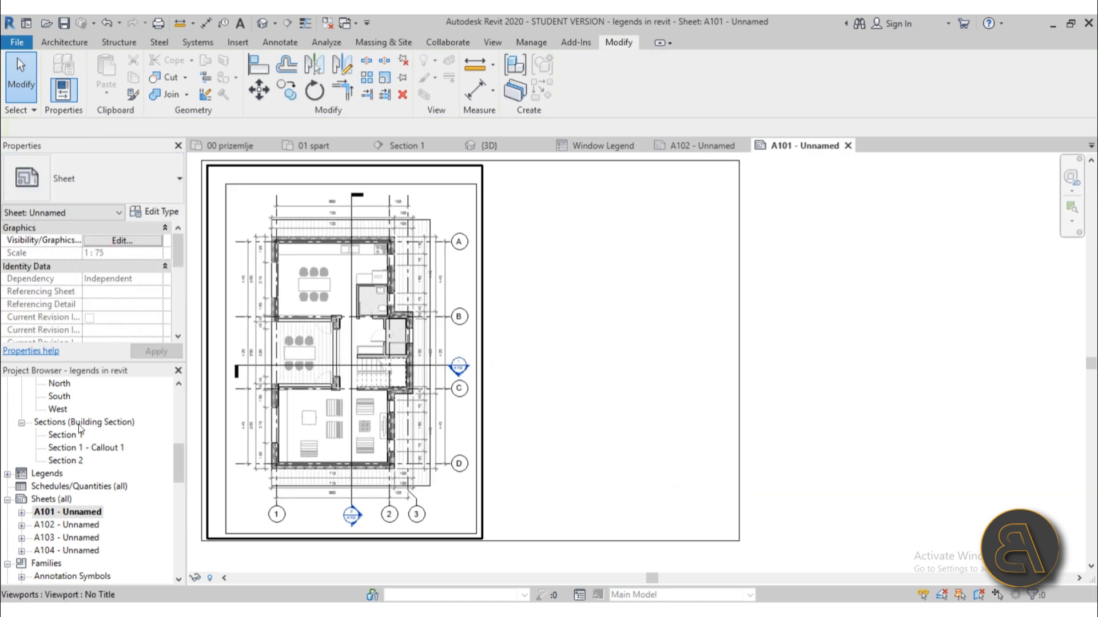
scroll(83, 450, "up", 2)
scroll(84, 448, "down", 4)
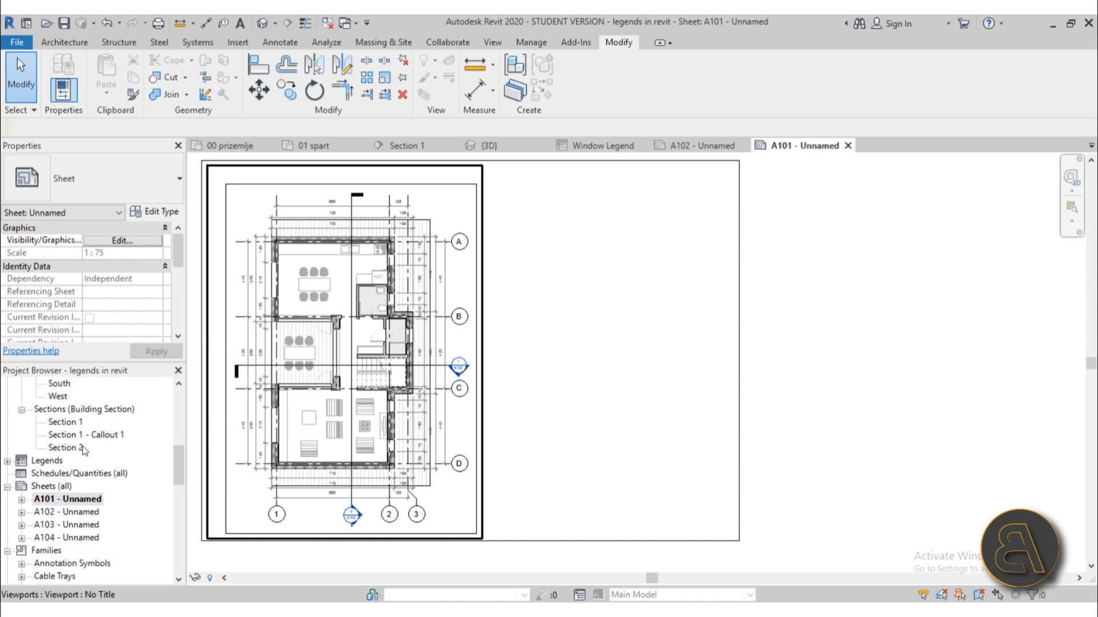
scroll(83, 449, "down", 8)
scroll(85, 451, "up", 2)
scroll(83, 447, "up", 7)
left_click(46, 460)
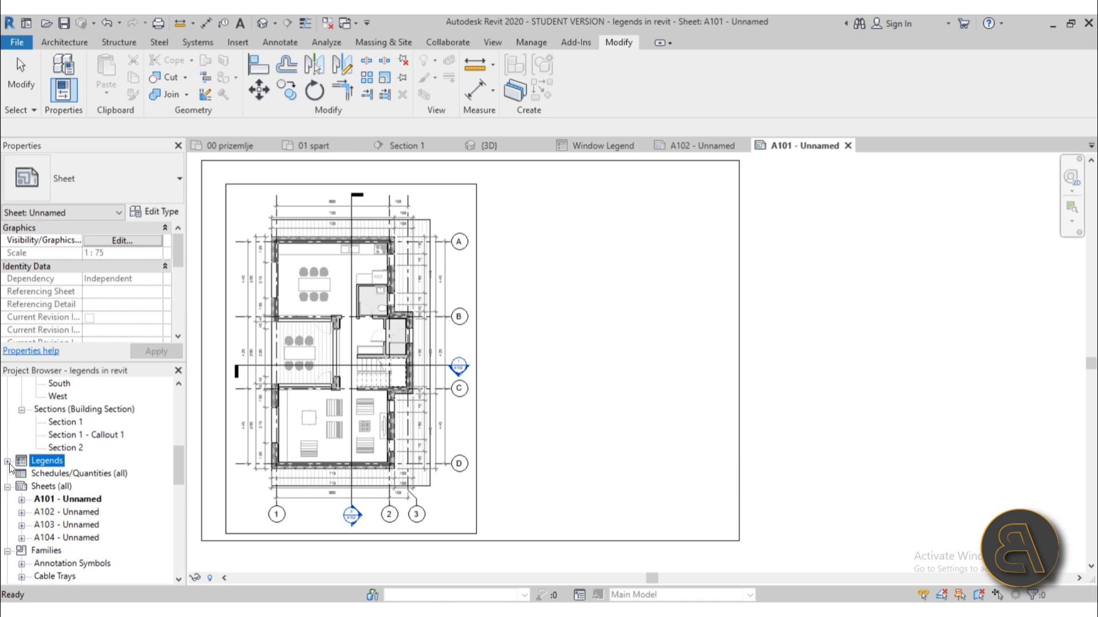
left_click(7, 460)
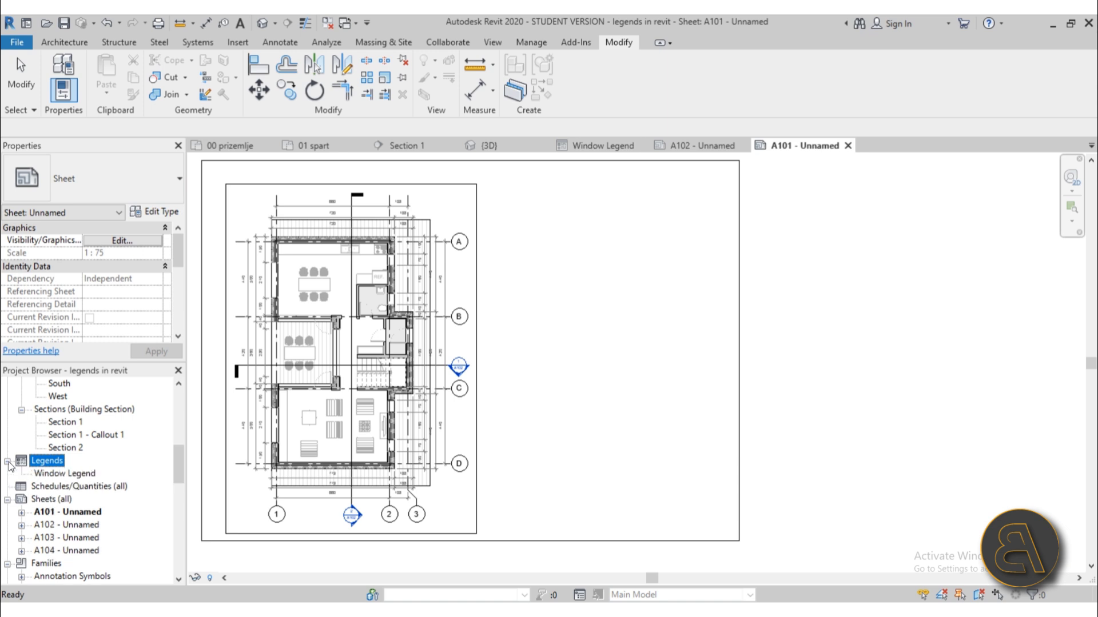
left_click(57, 476)
left_click_drag(47, 474, 566, 361)
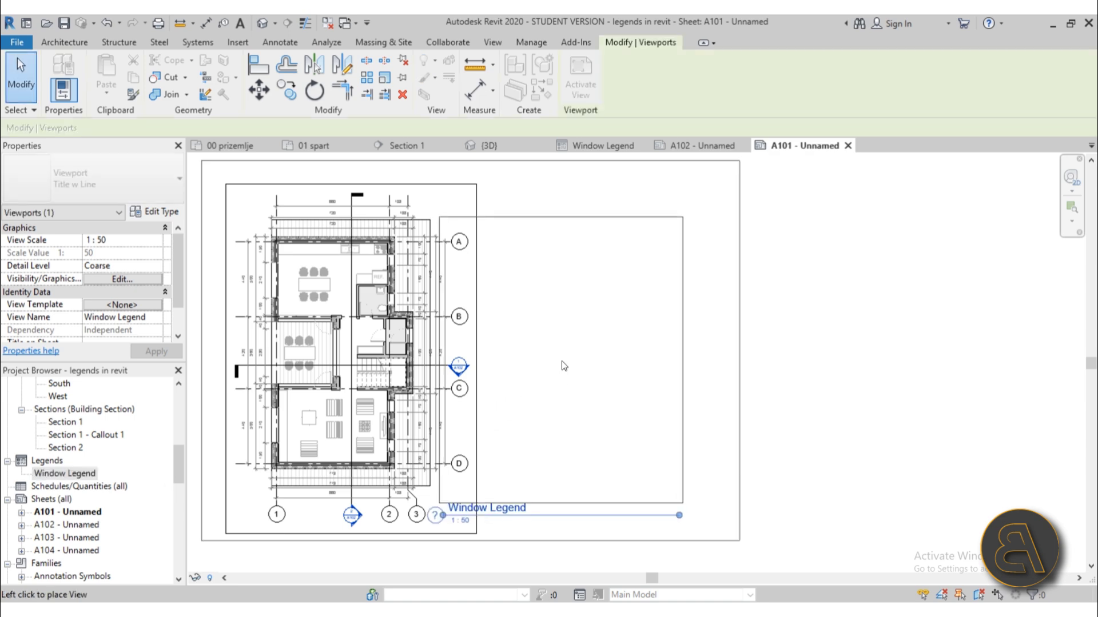
left_click(606, 327)
left_click(838, 438)
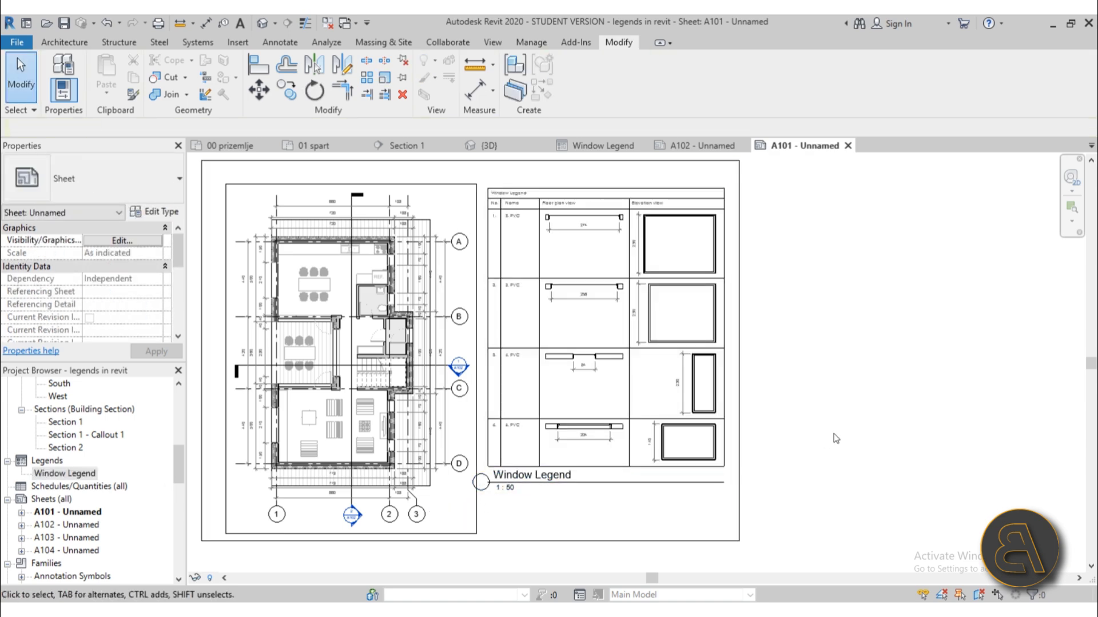
Step: Change the 00 prizemlje viewport type back to Title w Line so its number and name can be compared with the legend title
left_click(620, 486)
scroll(619, 486, "up", 3)
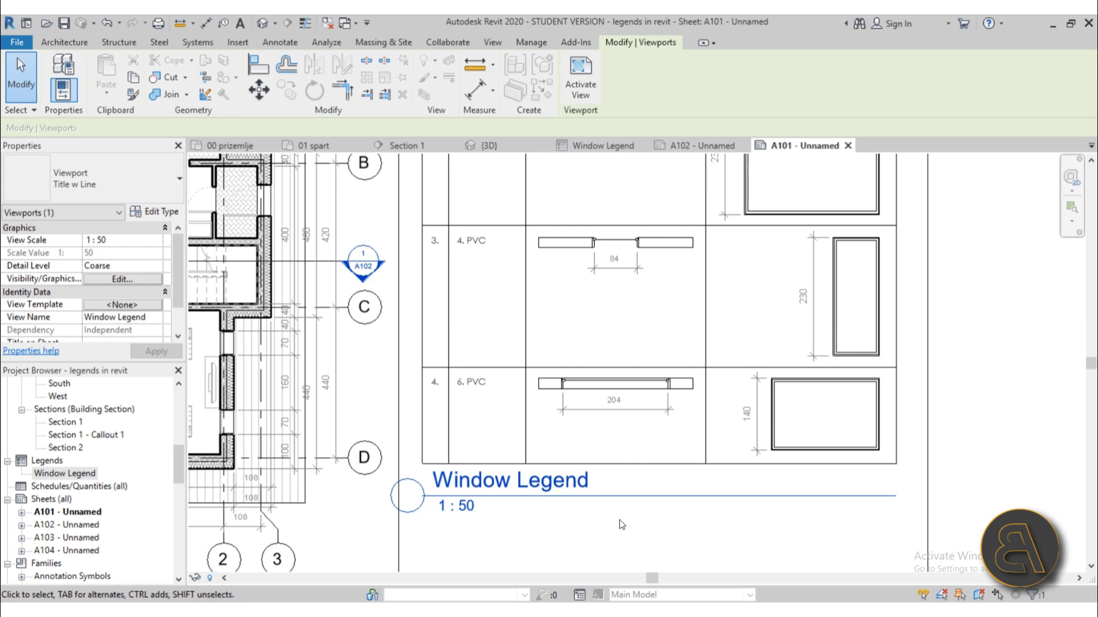
scroll(585, 466, "down", 5)
scroll(683, 454, "up", 3)
scroll(683, 455, "down", 3)
scroll(480, 343, "up", 2)
left_click(480, 343)
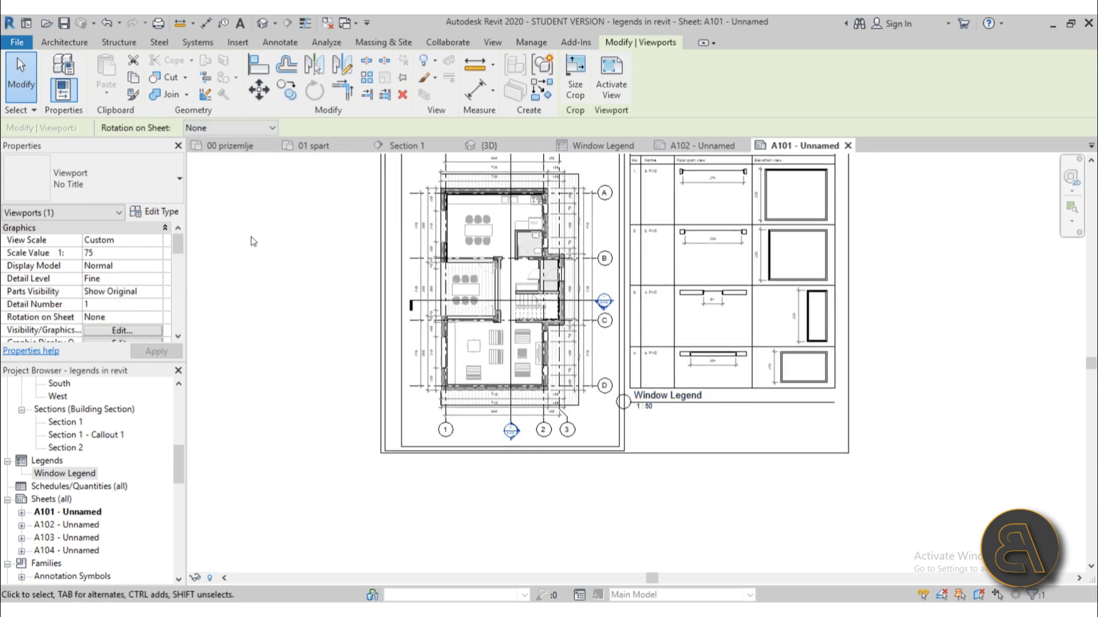
left_click(146, 187)
left_click(72, 279)
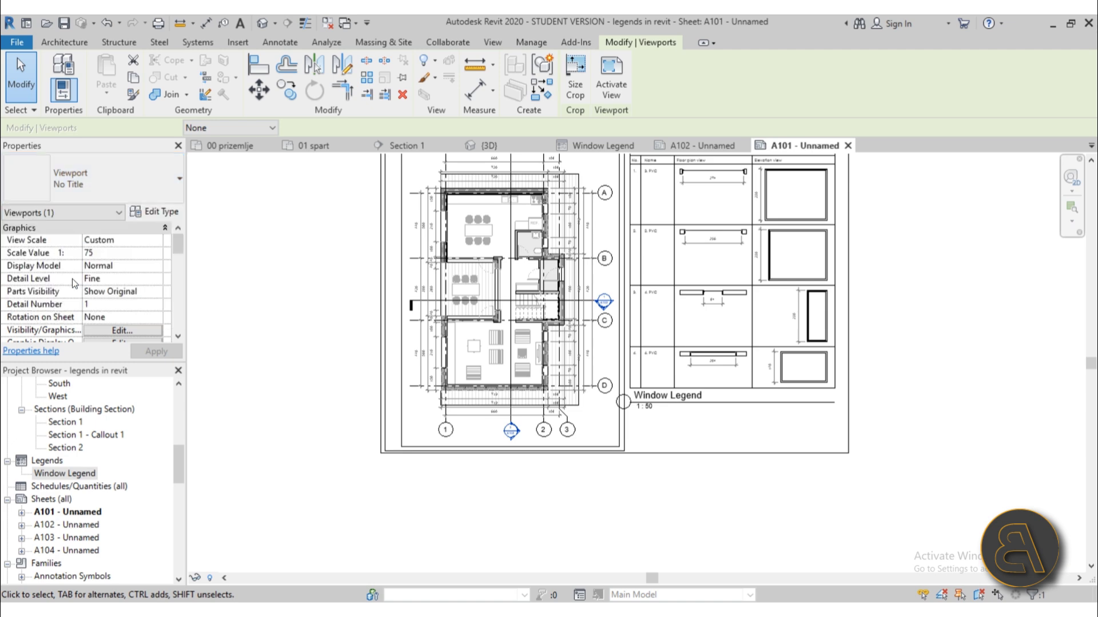
scroll(465, 502, "up", 4)
left_click(453, 495)
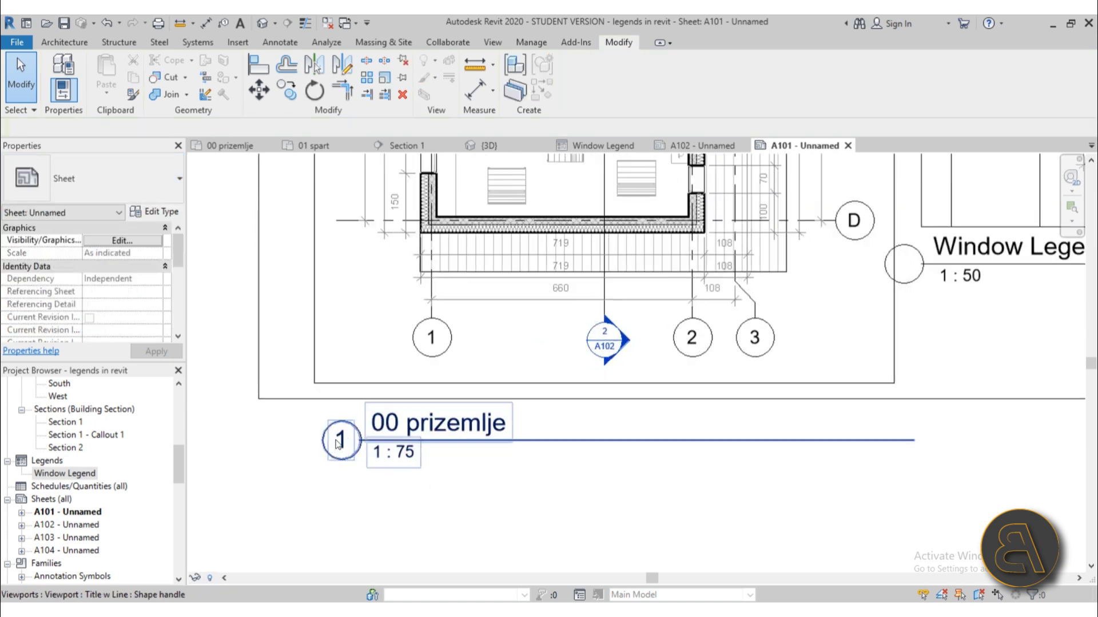
Step: Open sheet A102 to view the numbered section titles and return to the full layout of sheet A101
double_click(79, 525)
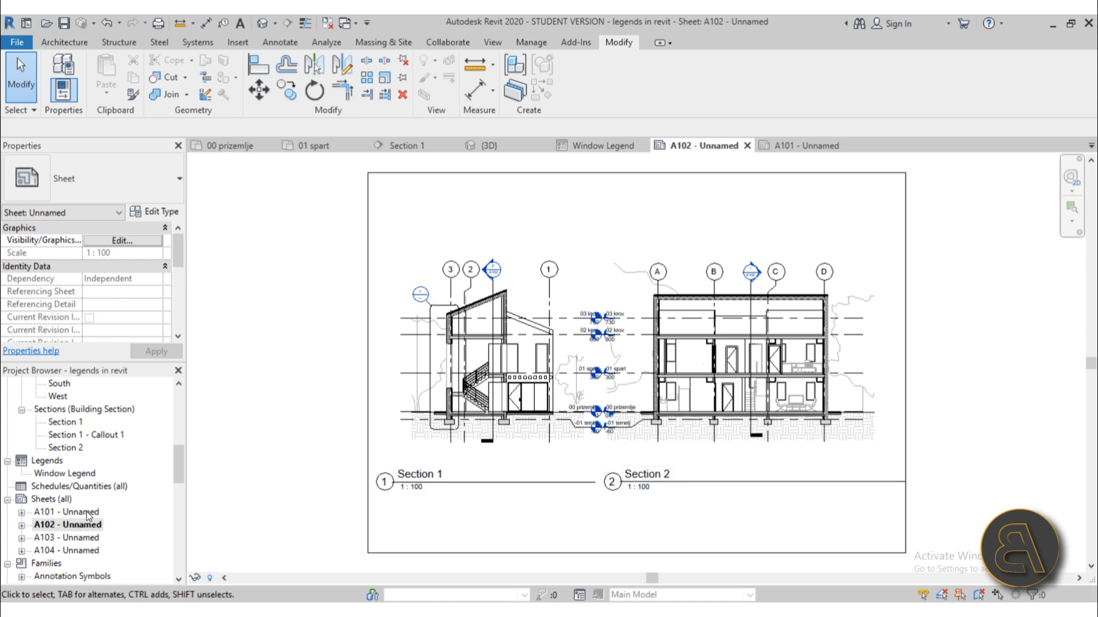
double_click(57, 512)
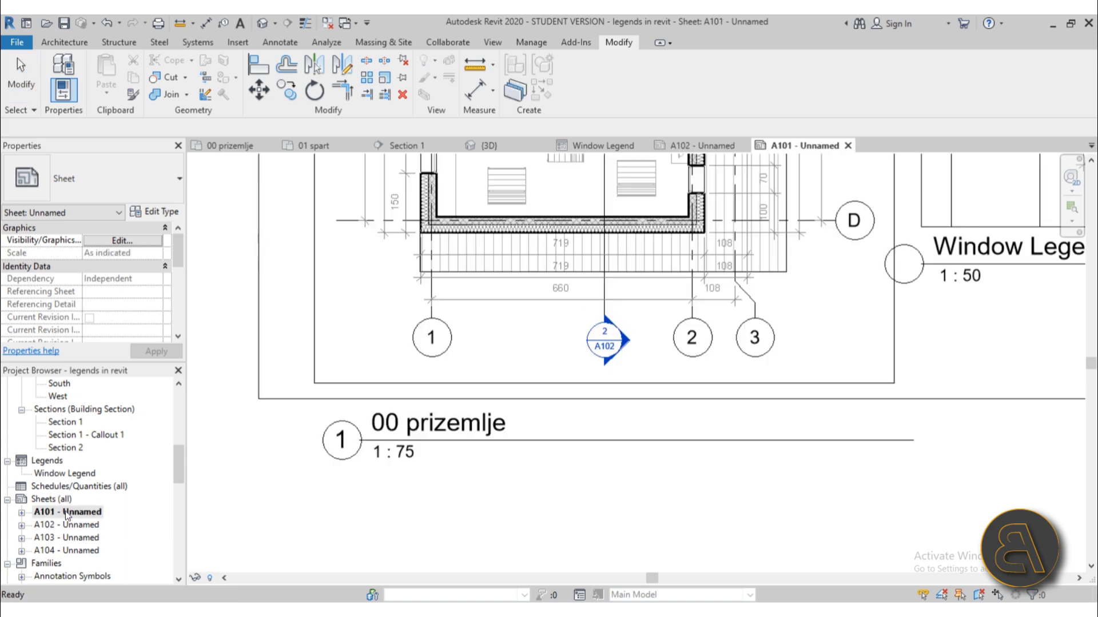
scroll(269, 428, "down", 2)
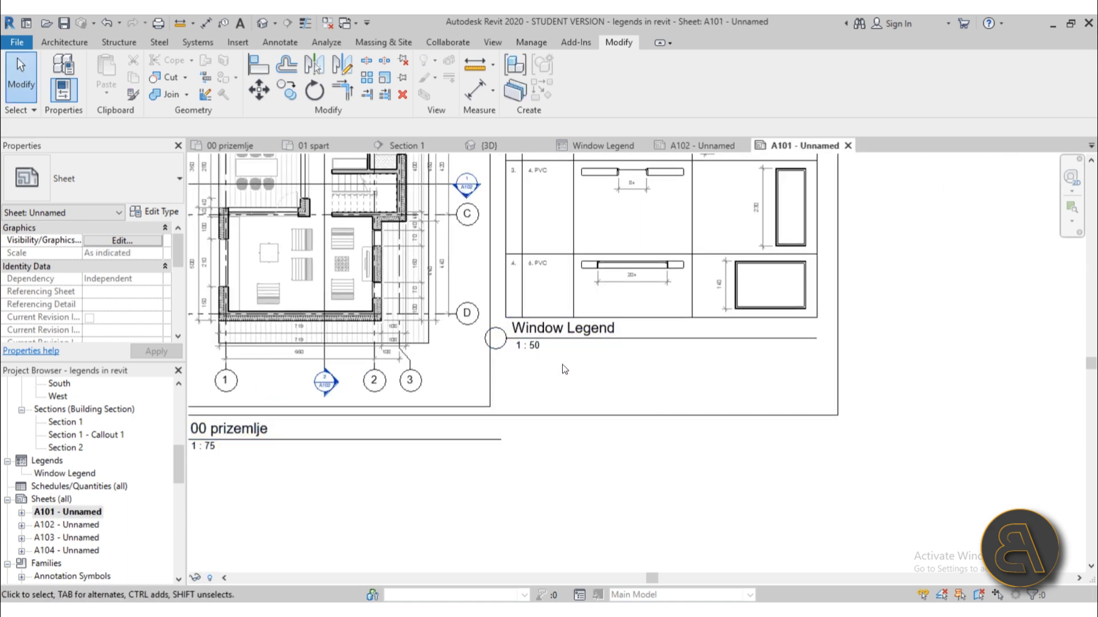
scroll(544, 347, "down", 3)
middle_click_drag(571, 346, 567, 358)
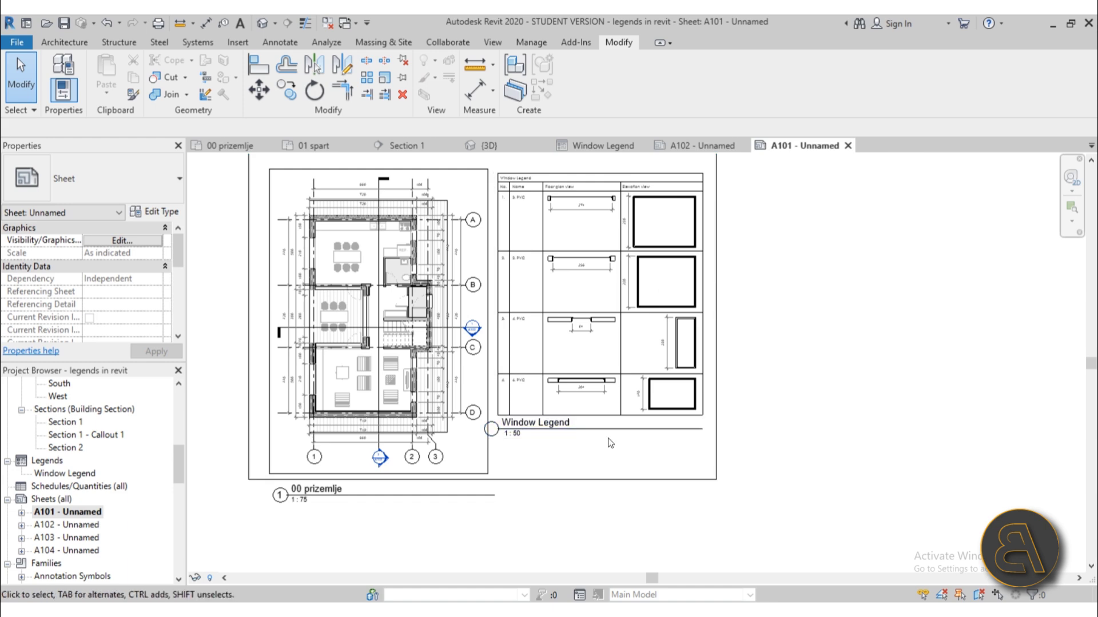
middle_click_drag(603, 432, 586, 452)
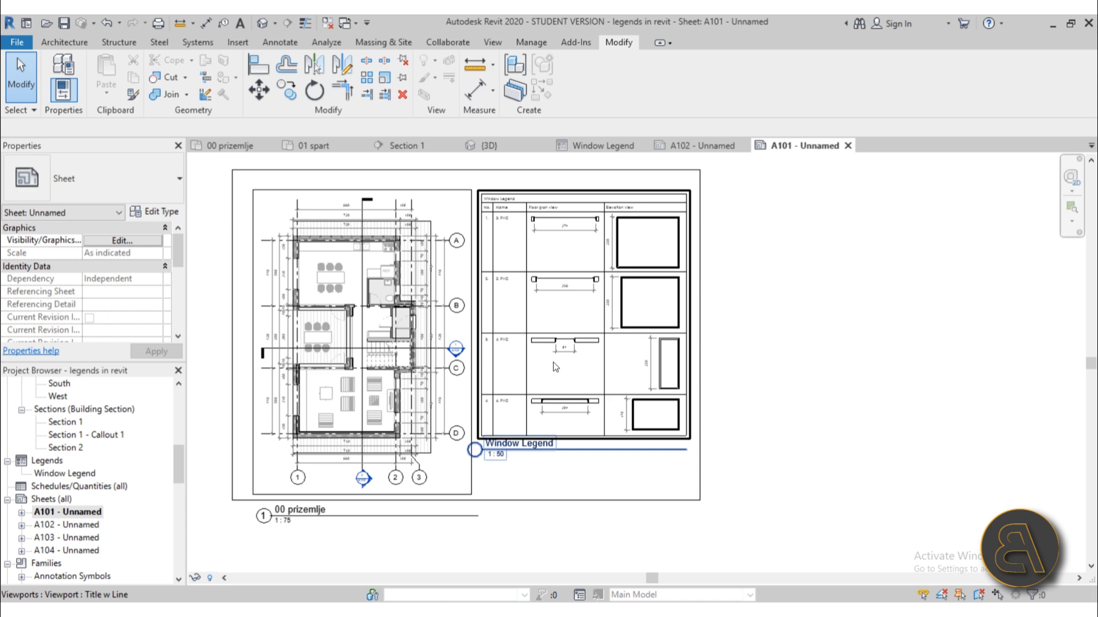
Step: Examine the Window Legend viewport on sheet A101, including its title's number bubble, scale and table rows
left_click(546, 380)
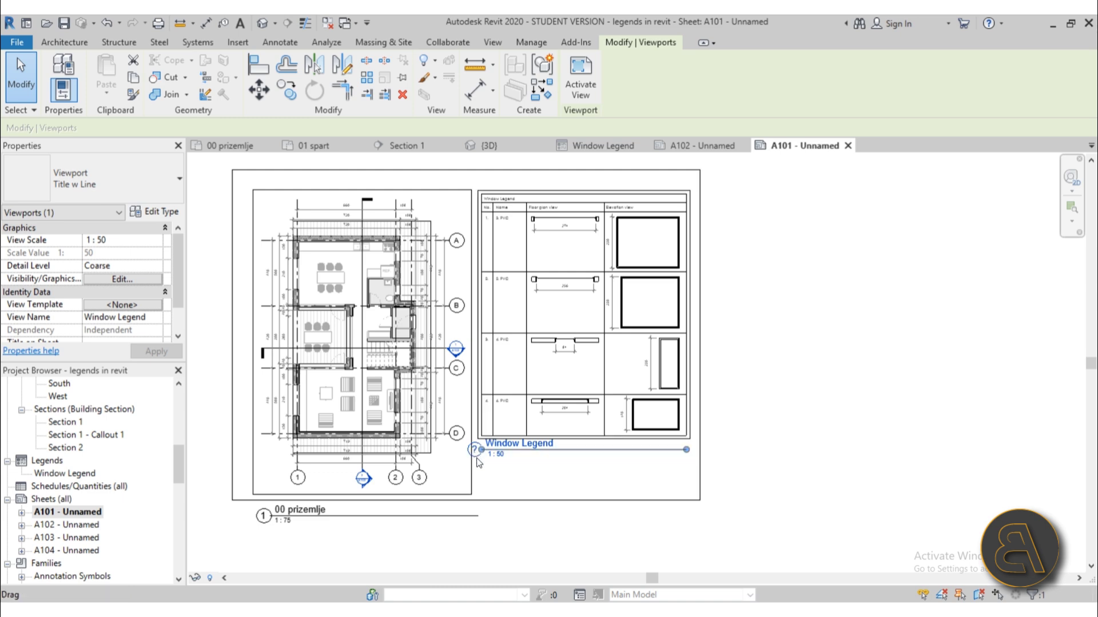
left_click(559, 485)
scroll(515, 458, "up", 5)
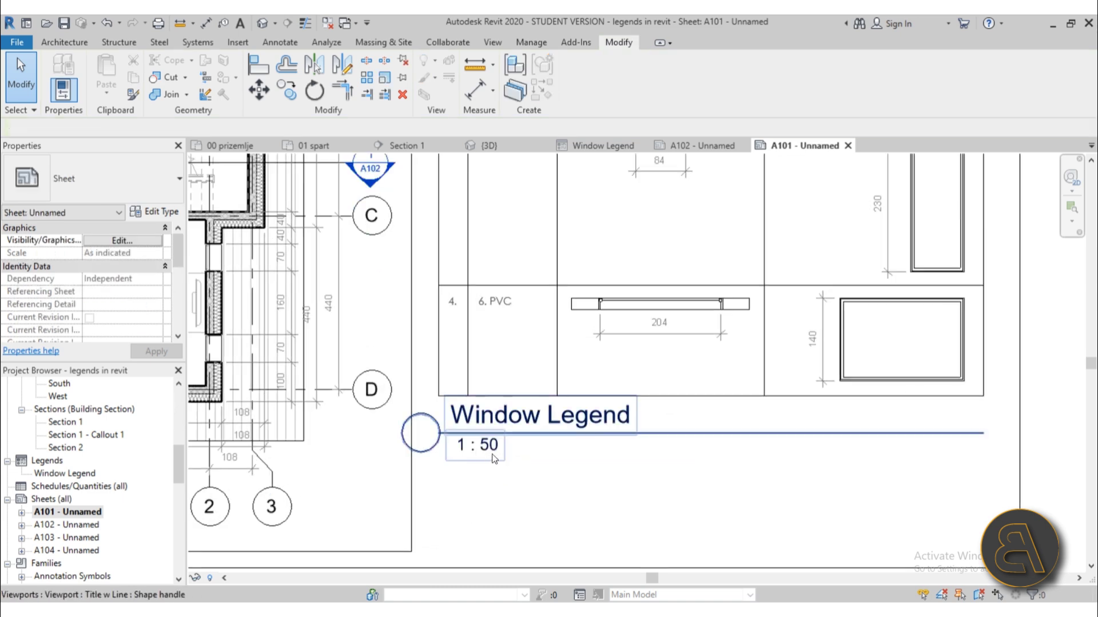
scroll(512, 430, "down", 5)
scroll(599, 476, "up", 5)
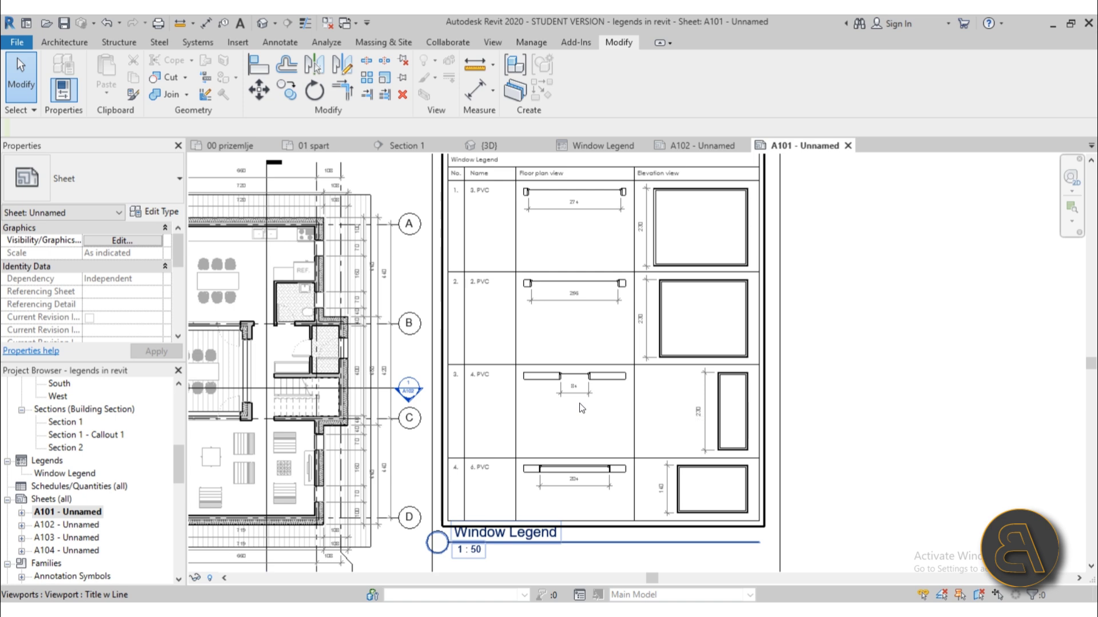
left_click(875, 379)
scroll(875, 379, "down", 2)
middle_click_drag(881, 359, 859, 359)
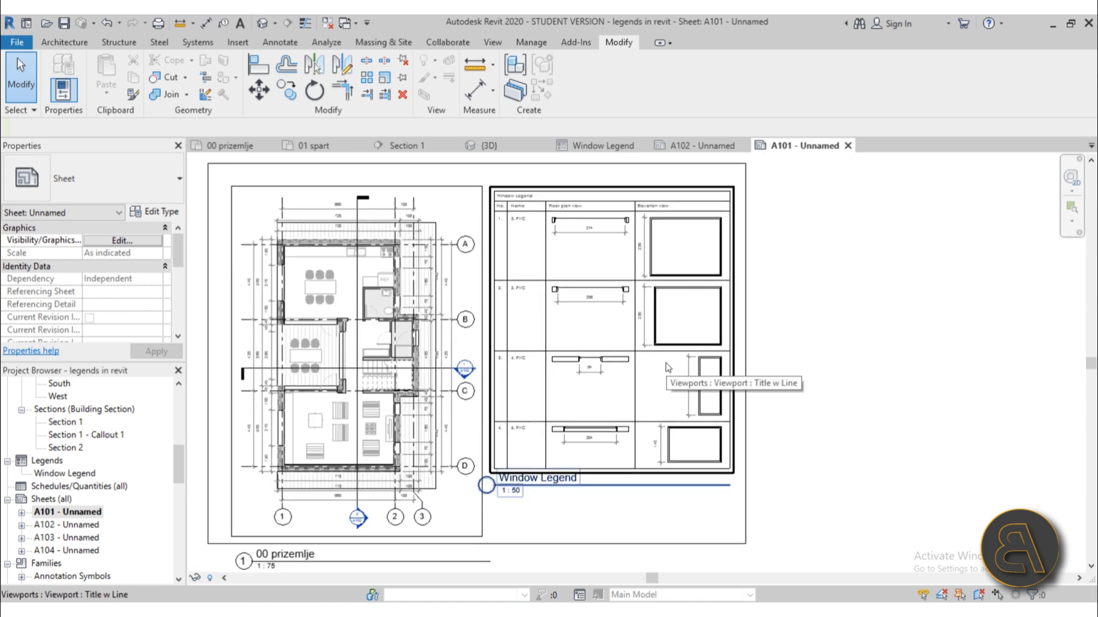